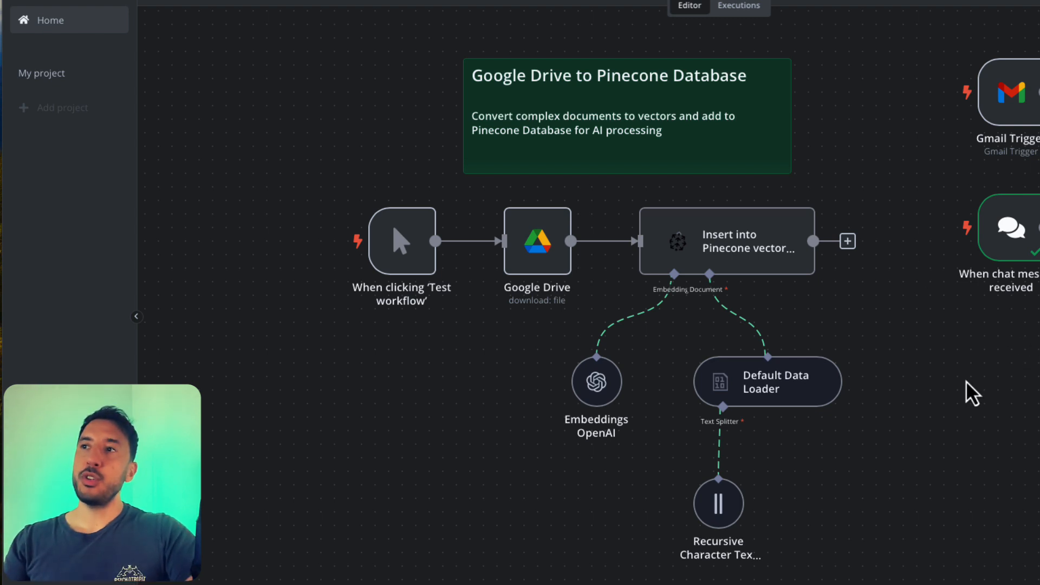
drag(970, 390, 558, 403)
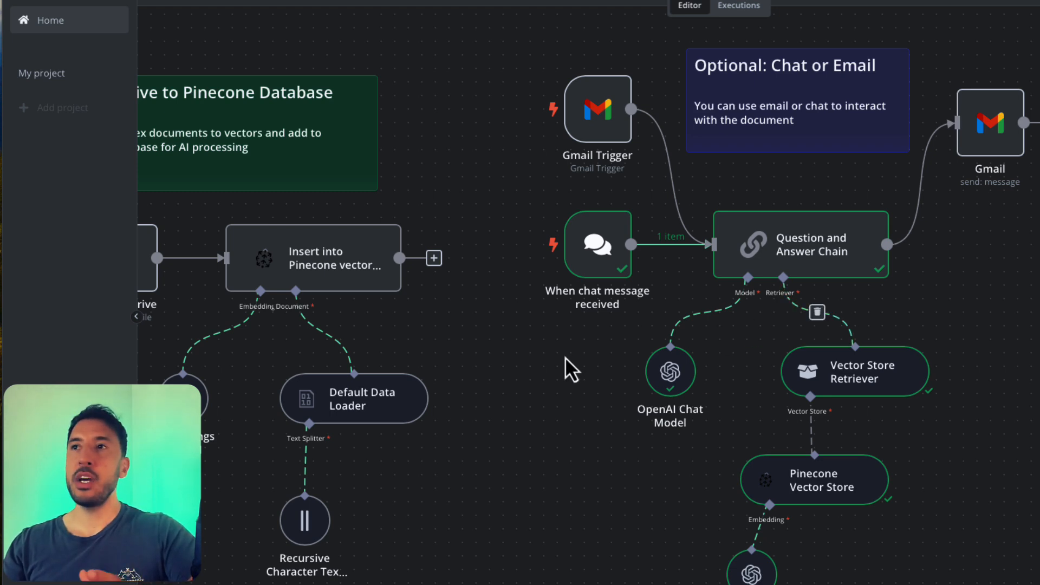
scroll(612, 346, left, 5)
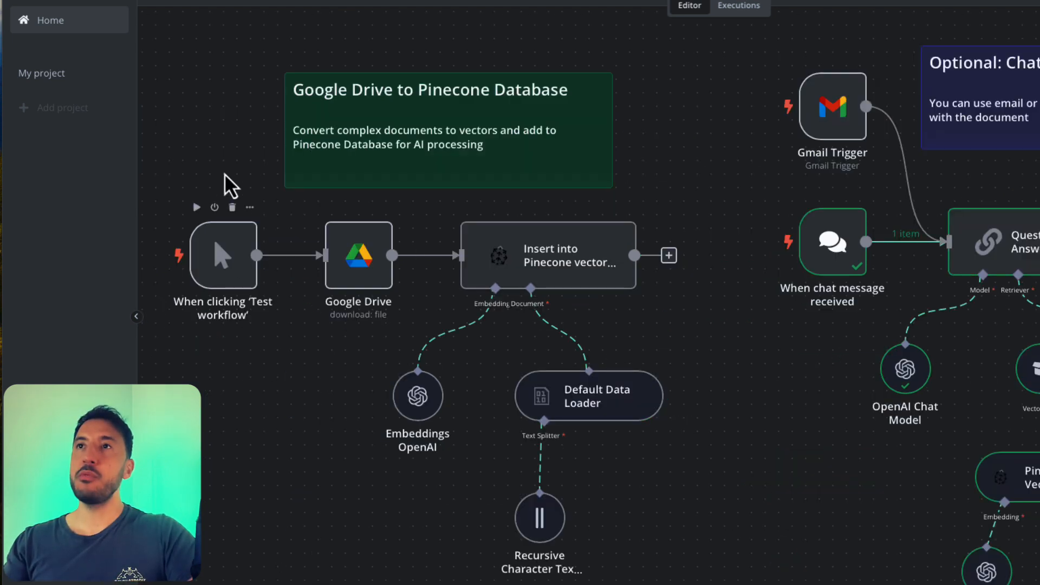
drag(199, 119, 594, 480)
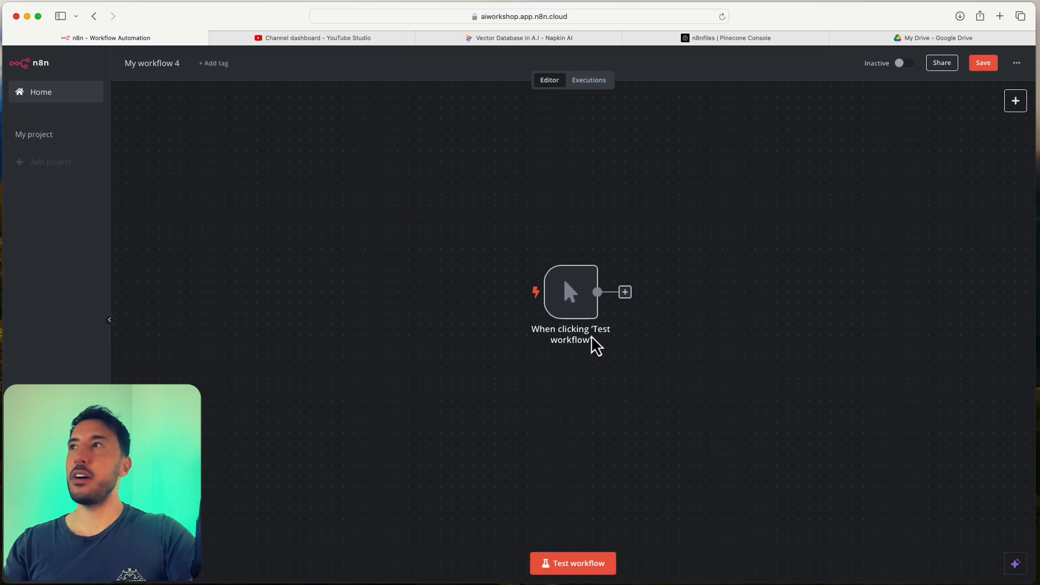
Rename the workflow as Document AI Agent
double_click(166, 69)
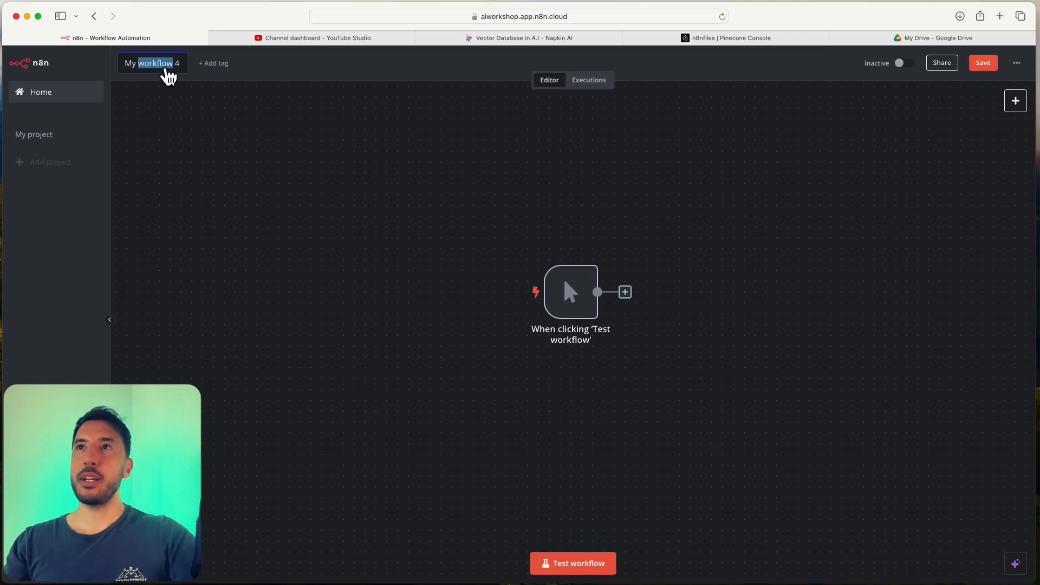
key(super+a)
key(BackSpace)
text(Document Ai)
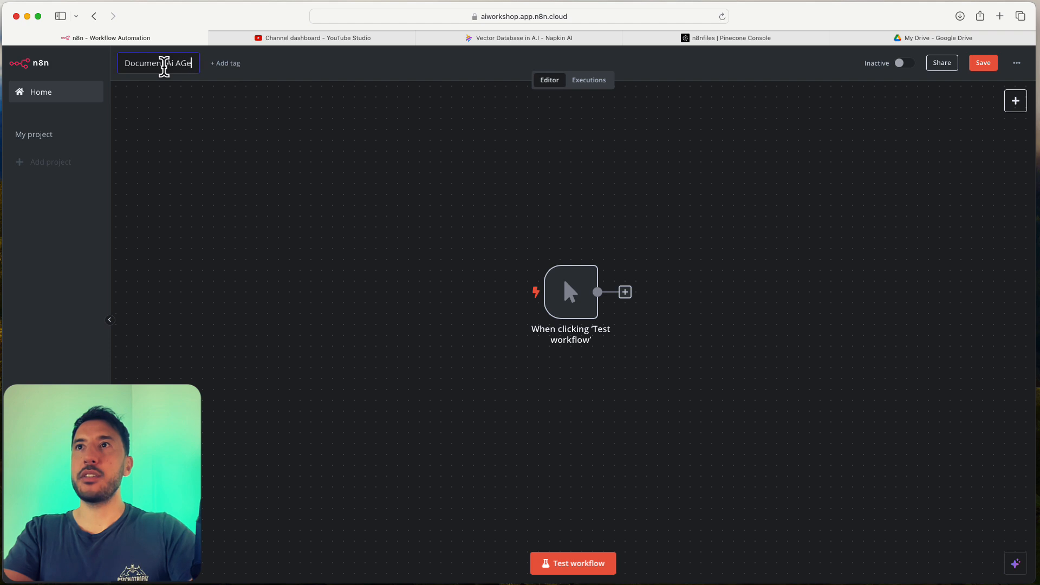
key(BackSpace)
text(I Agent)
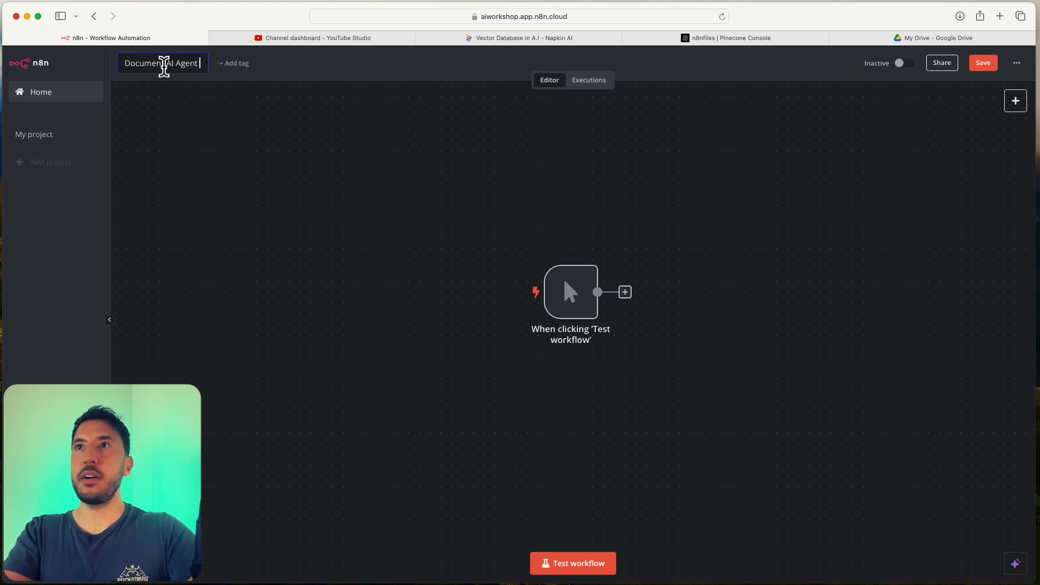
key(Return)
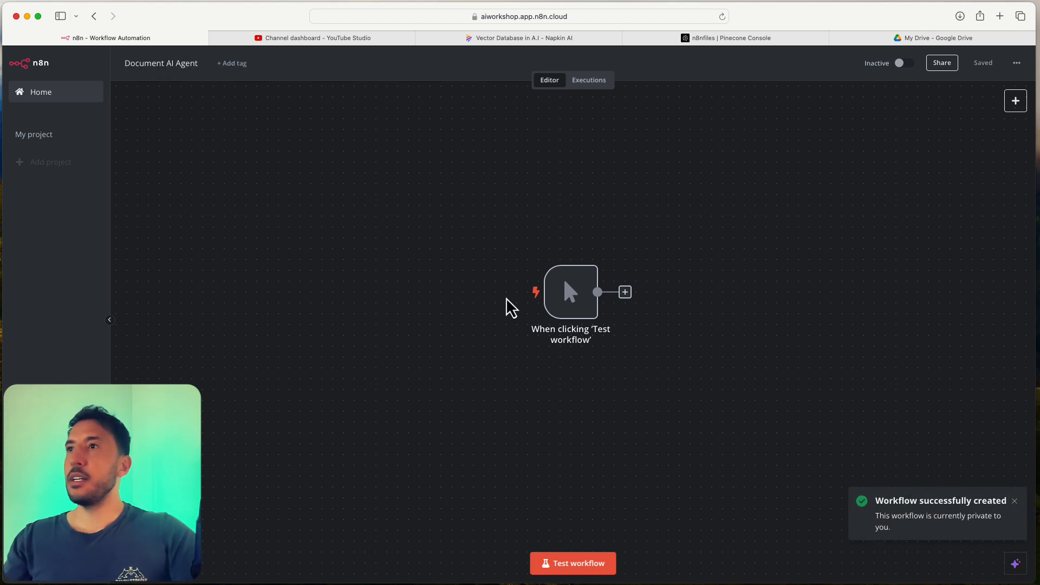
Move the manual trigger node to the upper left of the canvas and check its settings
drag(574, 309, 325, 283)
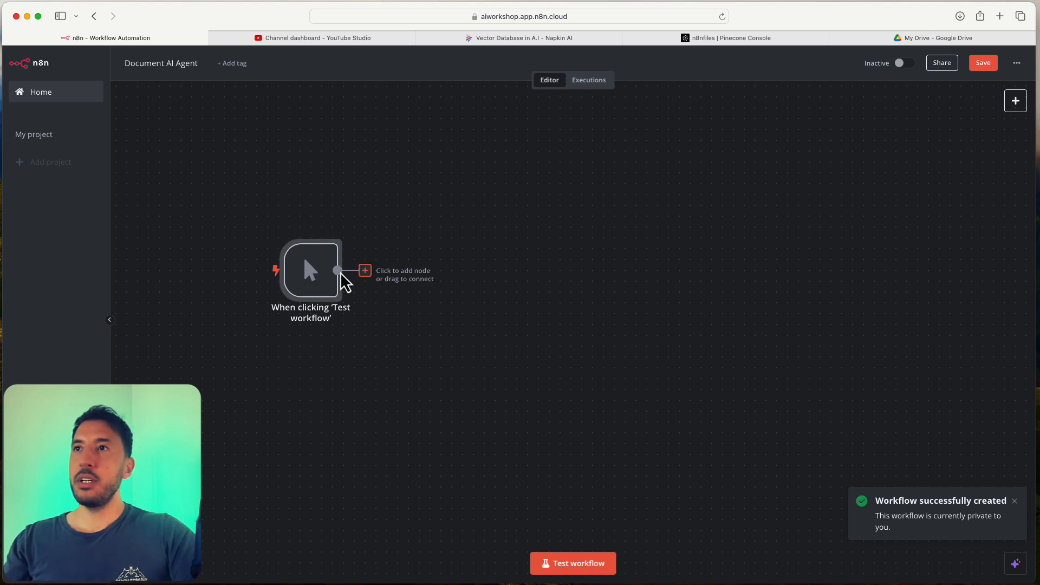
double_click(320, 274)
click(350, 56)
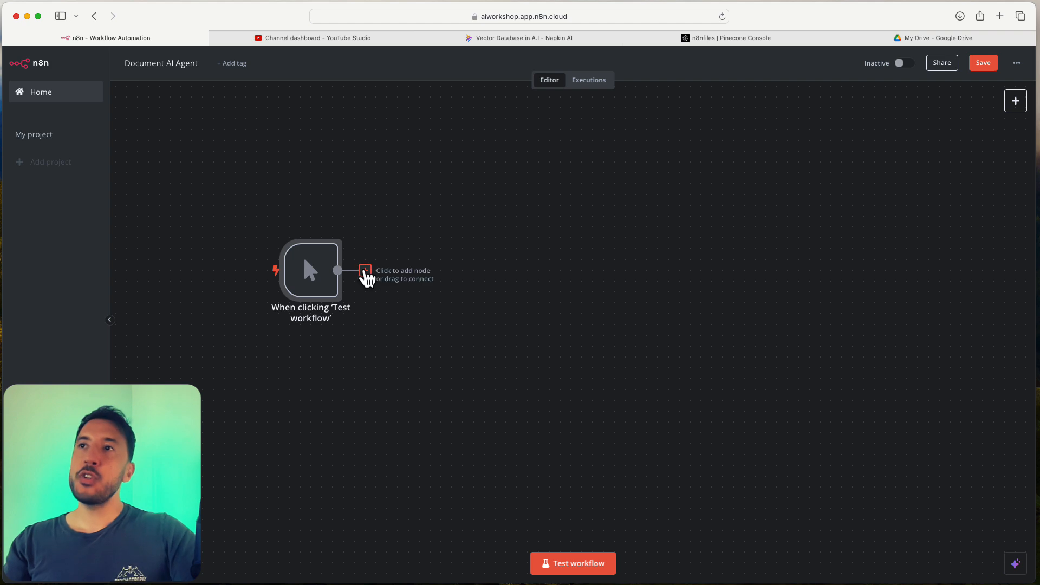
Add a Google Drive node with the Download file action after the manual trigger
click(365, 271)
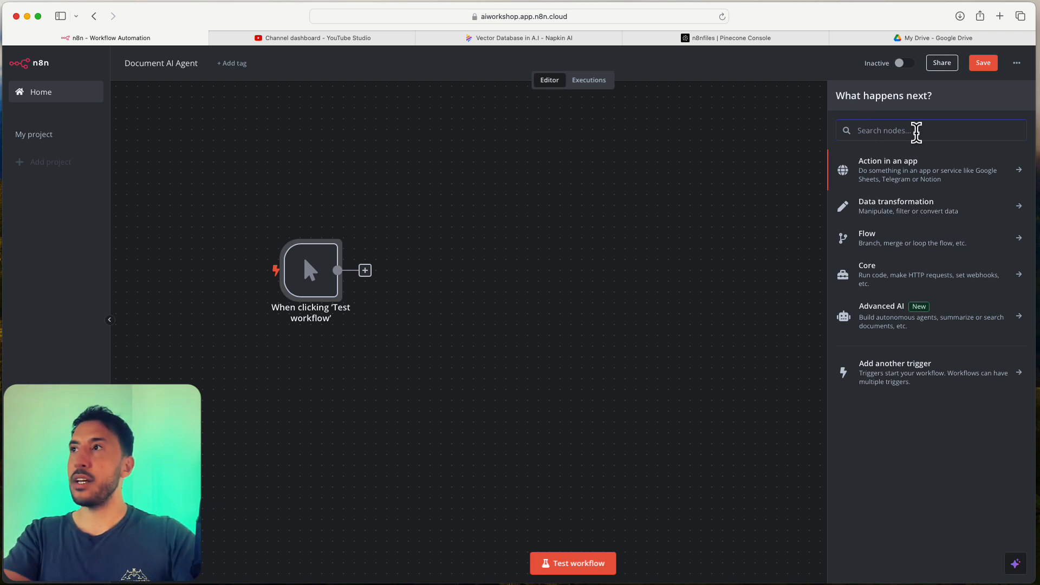
text(google)
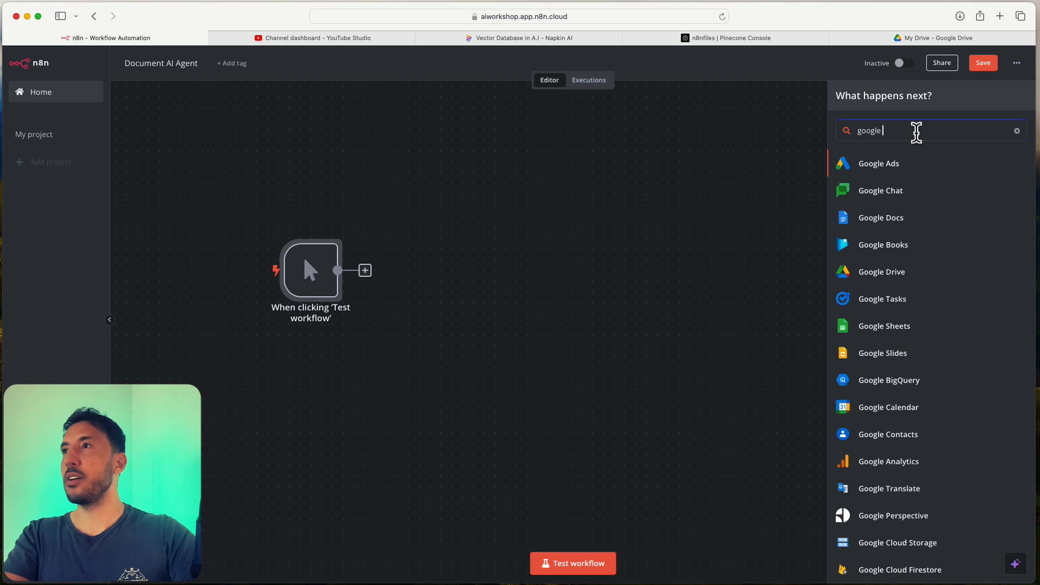
text( drive)
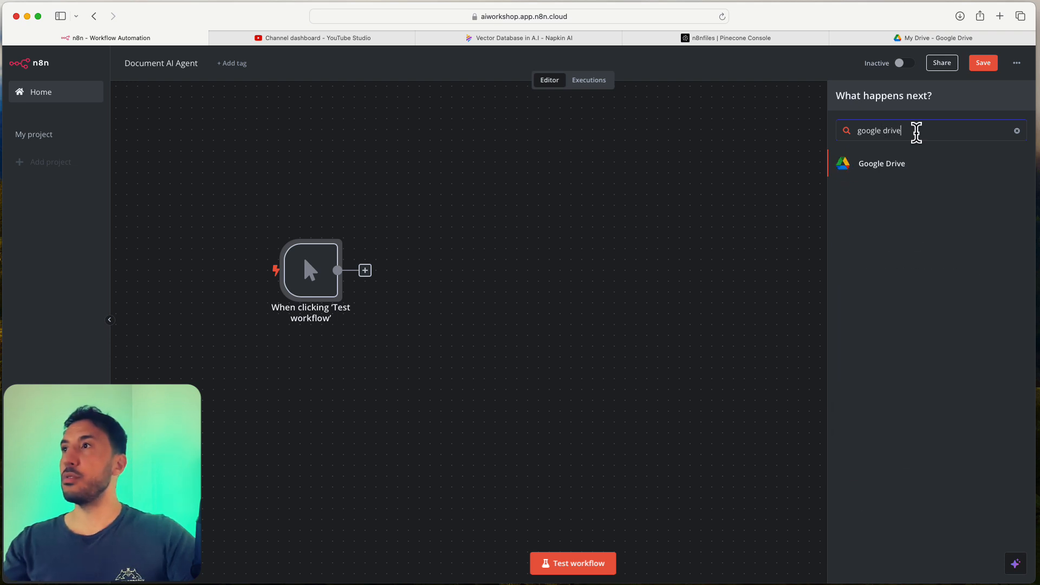
click(877, 169)
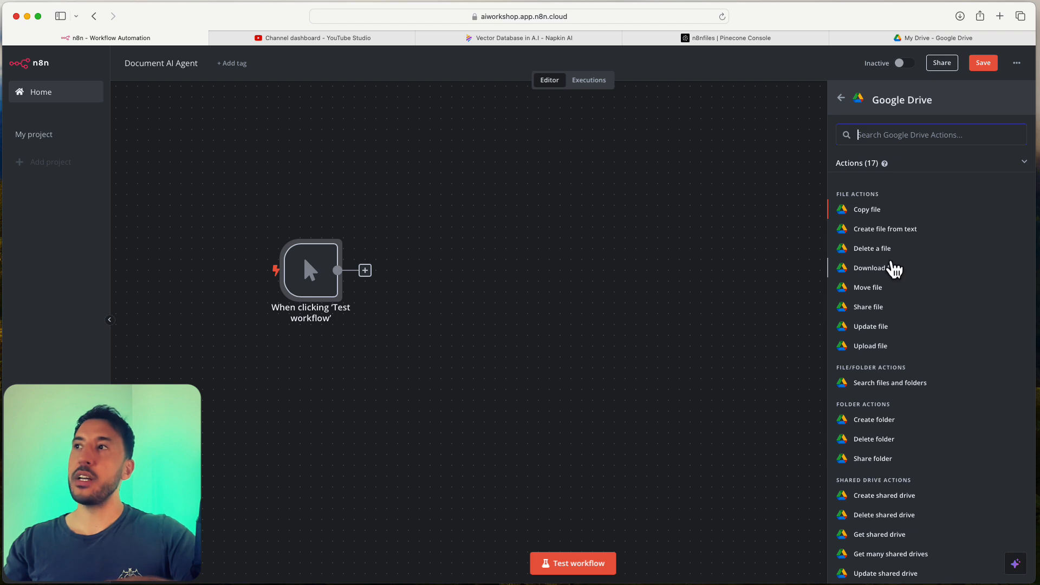
click(885, 269)
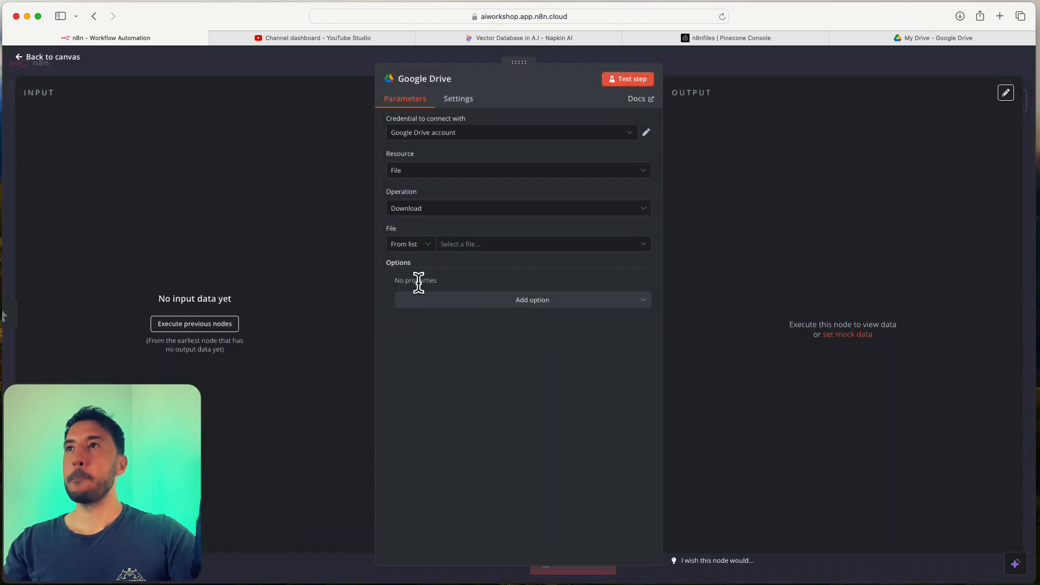
click(499, 136)
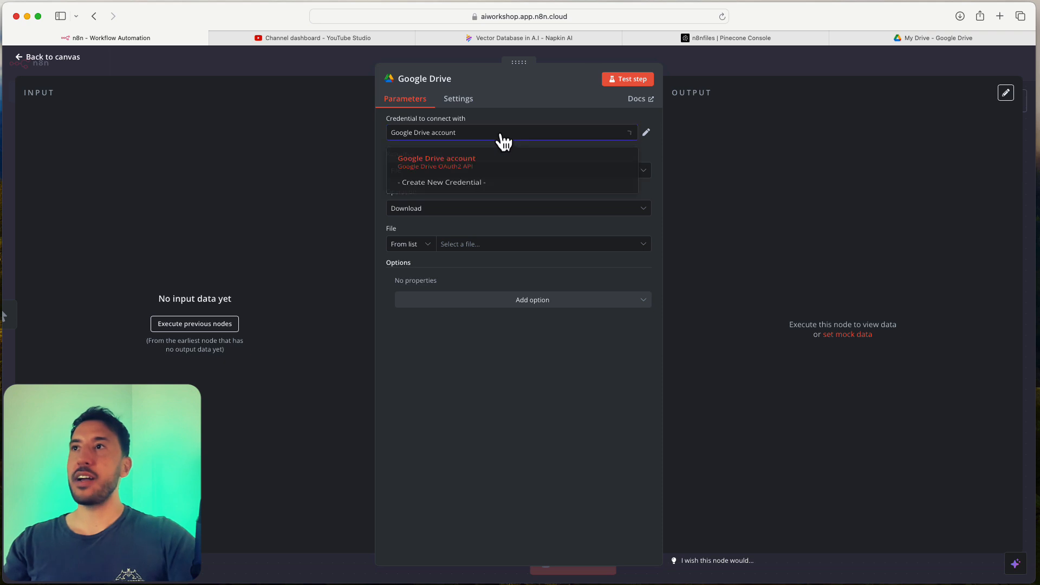
click(461, 187)
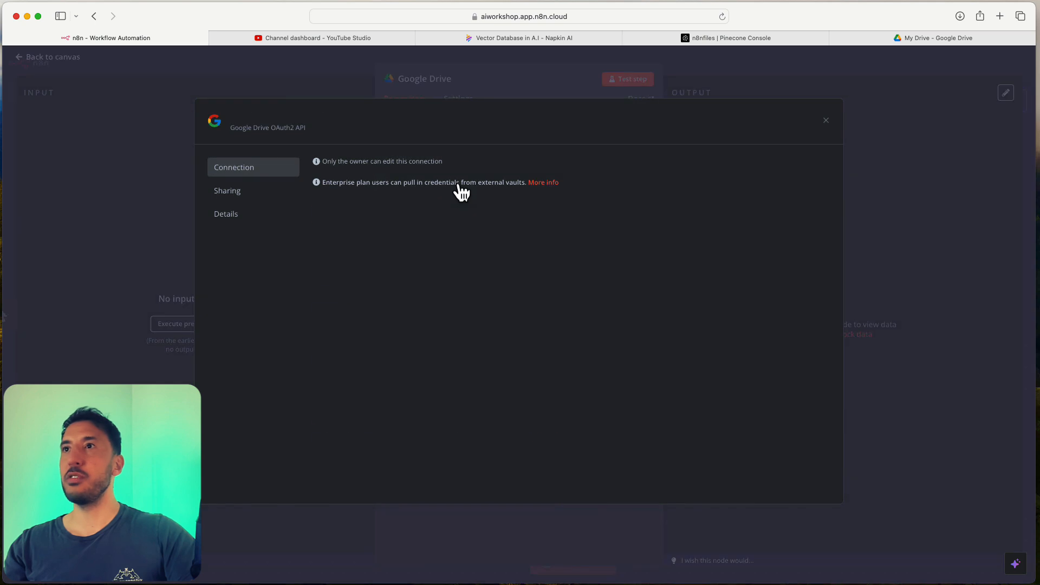
click(826, 121)
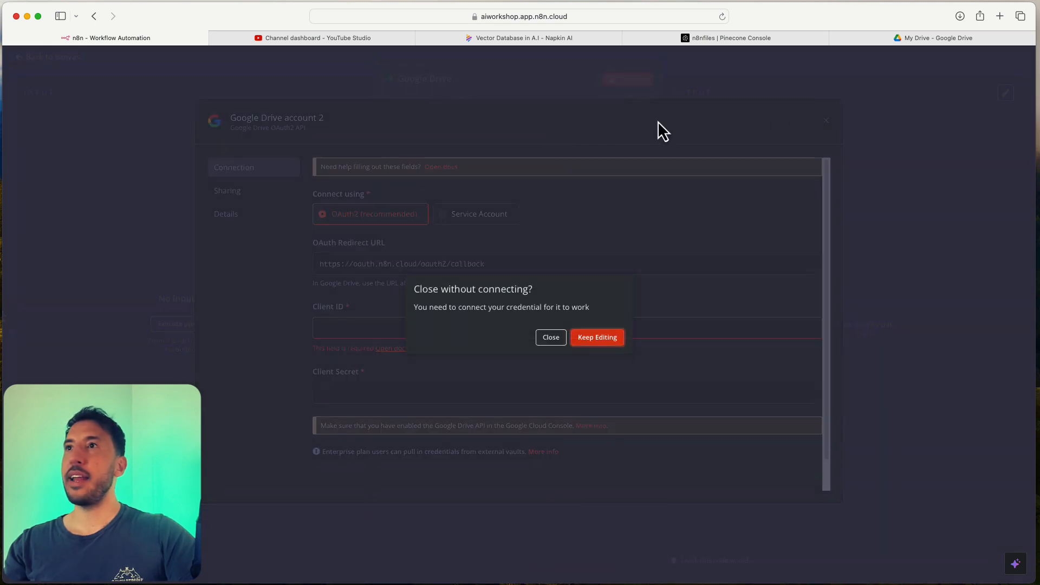
click(551, 337)
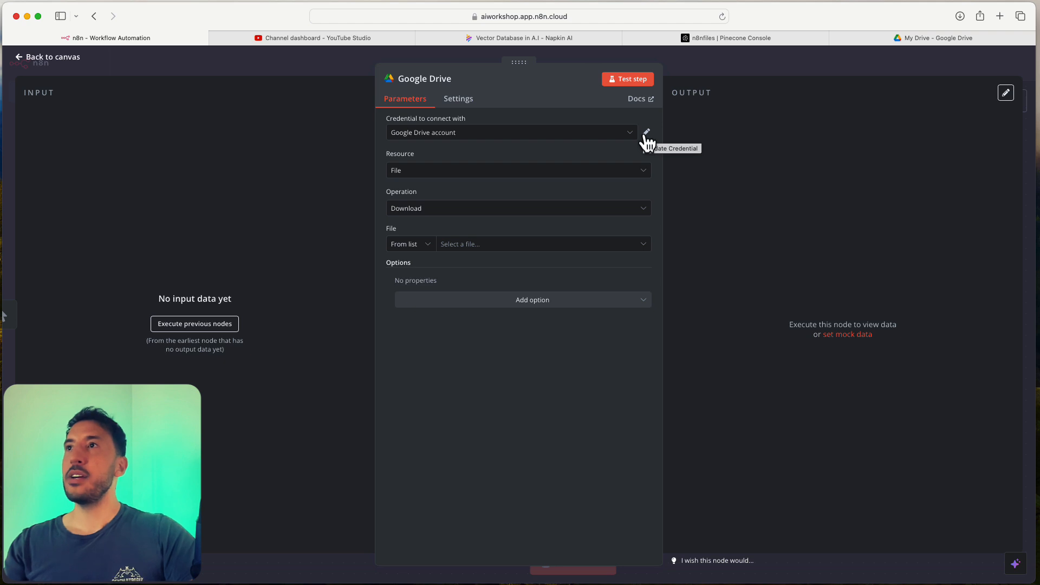
Start a new Google Drive OAuth2 credential and open its setup documentation
click(579, 134)
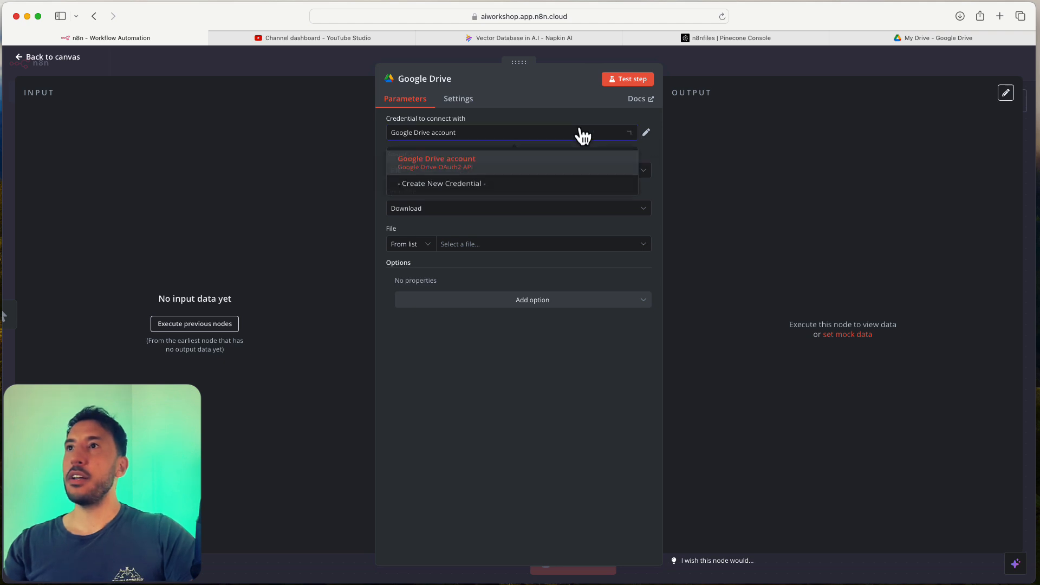
click(449, 197)
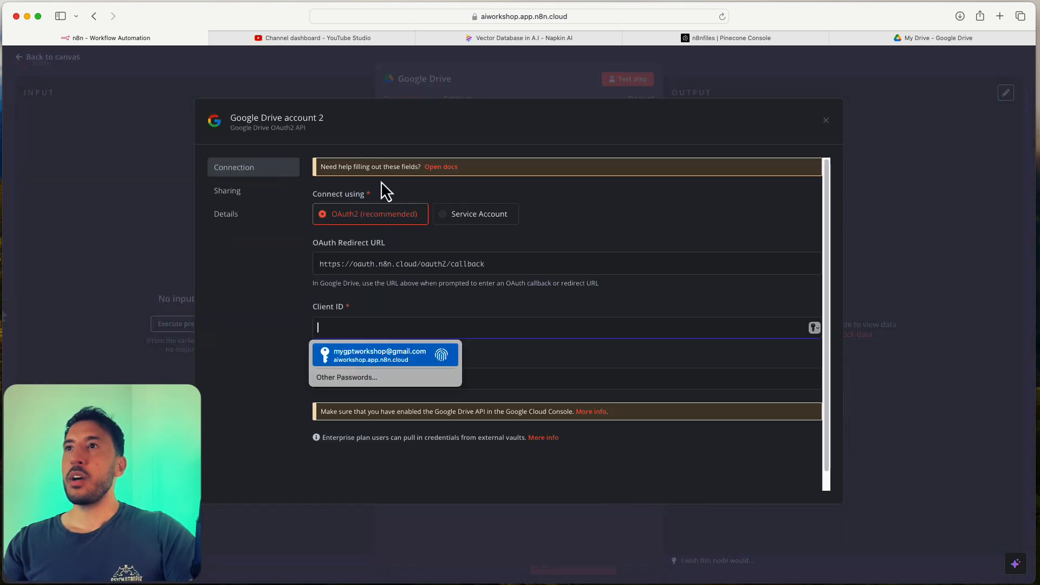
click(446, 170)
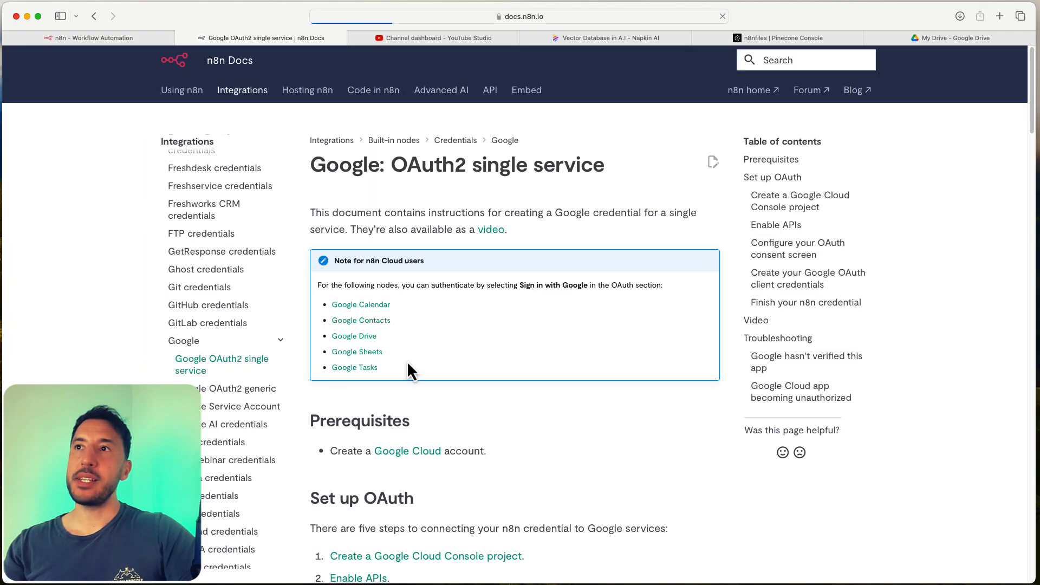
Review the OAuth2 setup instructions, follow the Google Cloud prerequisite link and switch to the Google Cloud console
scroll(407, 363, down, 10)
scroll(407, 361, down, 5)
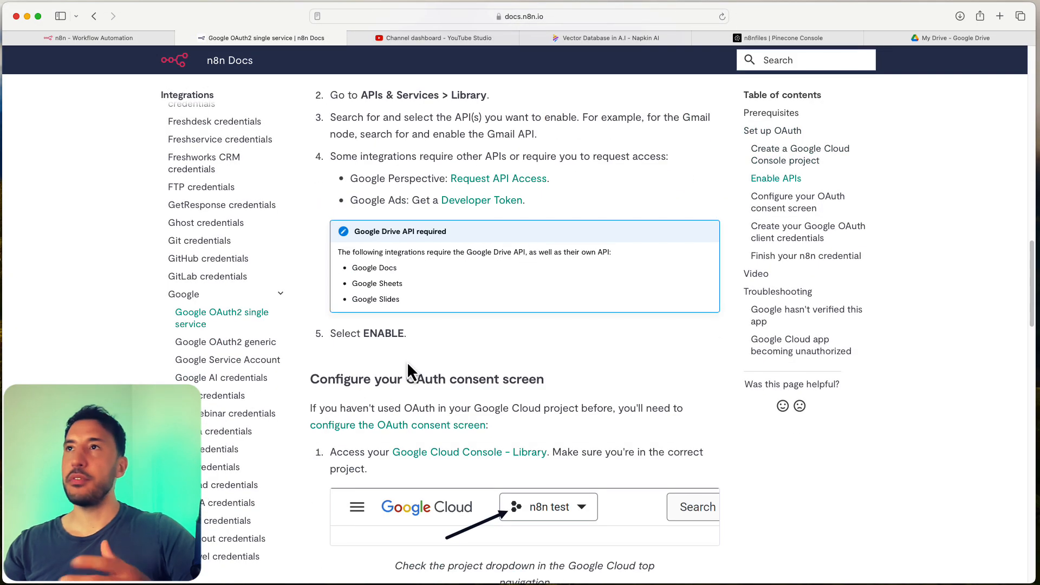
scroll(407, 364, up, 5)
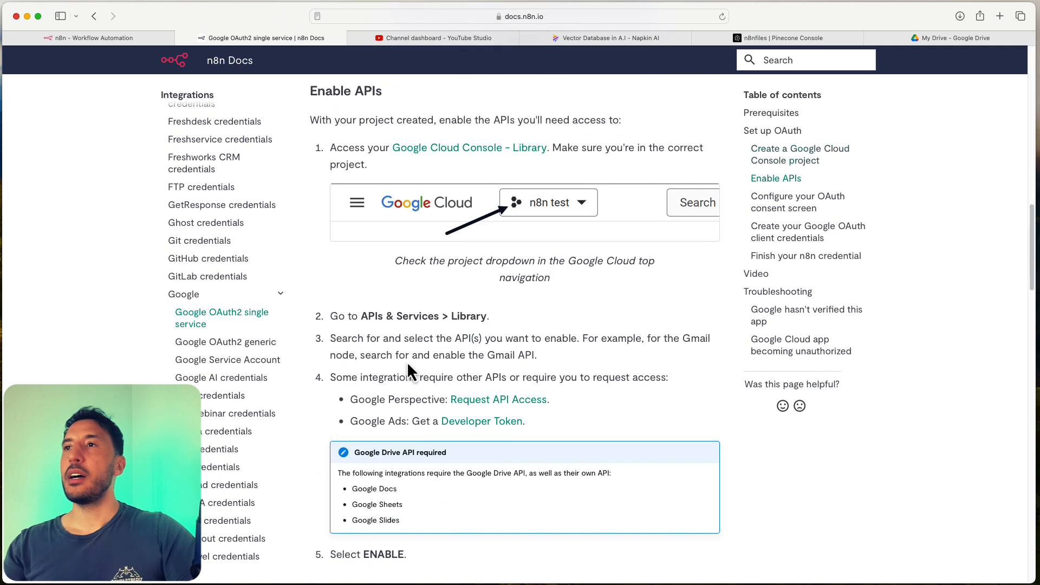
scroll(440, 379, up, 15)
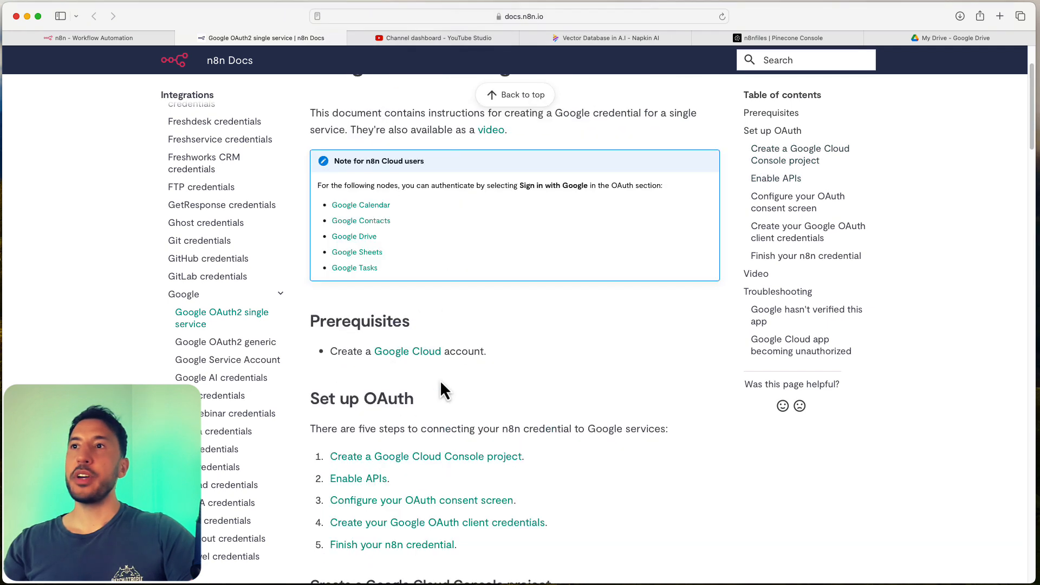
click(414, 355)
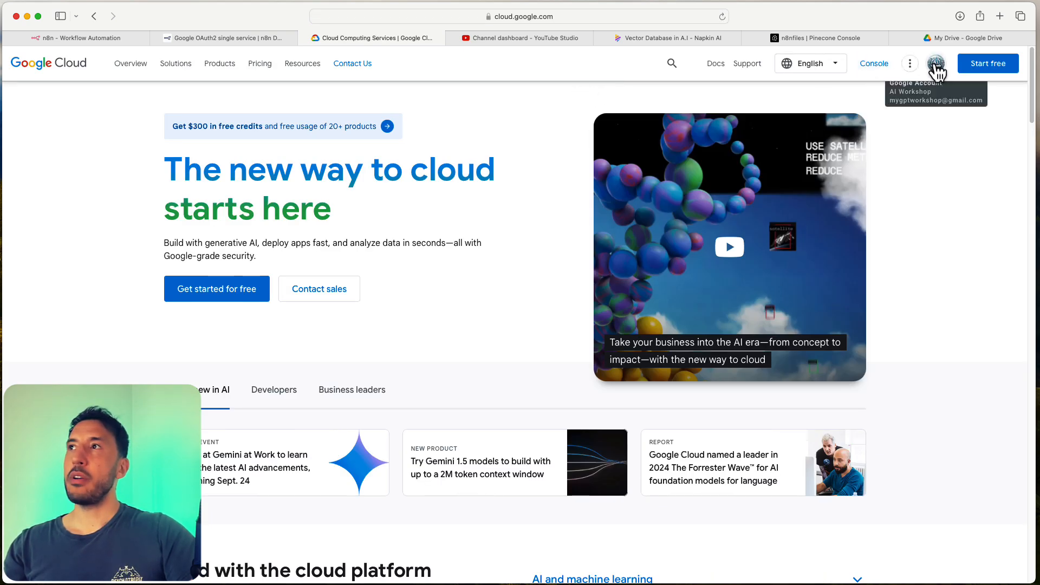
click(880, 69)
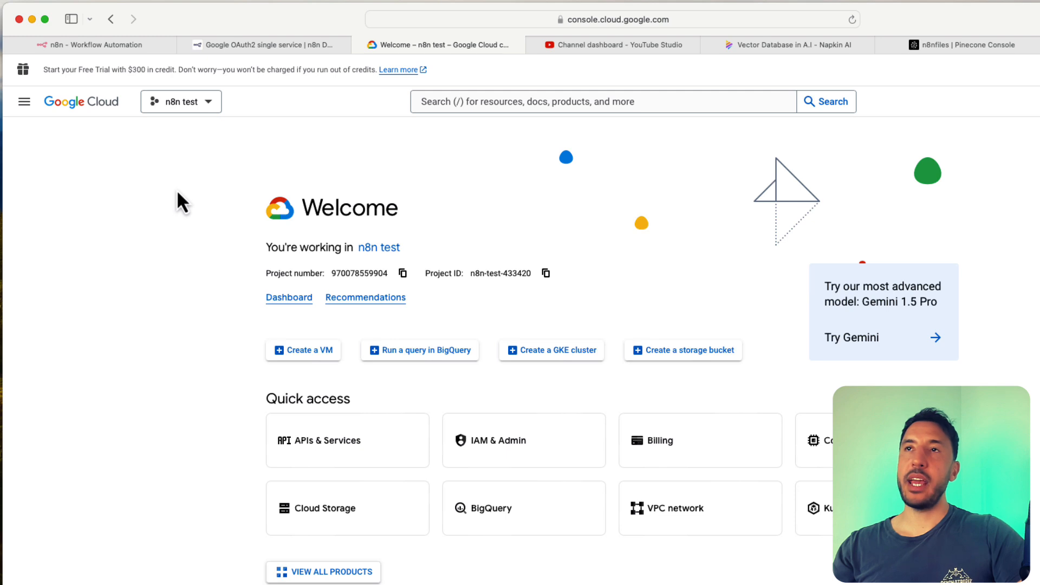
Create a new Google Cloud project named n8n test 2 with no organization
click(185, 102)
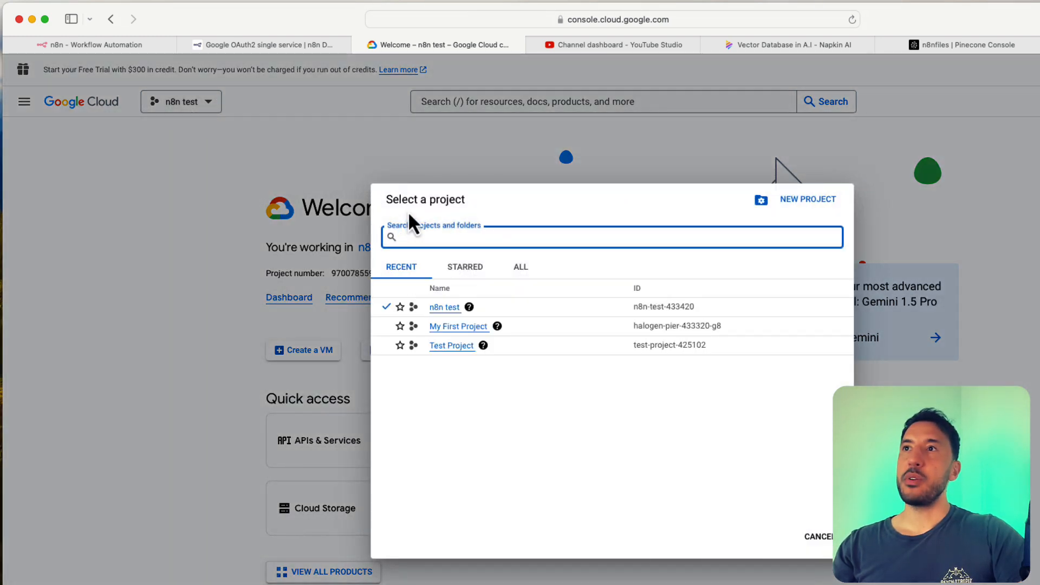
click(808, 200)
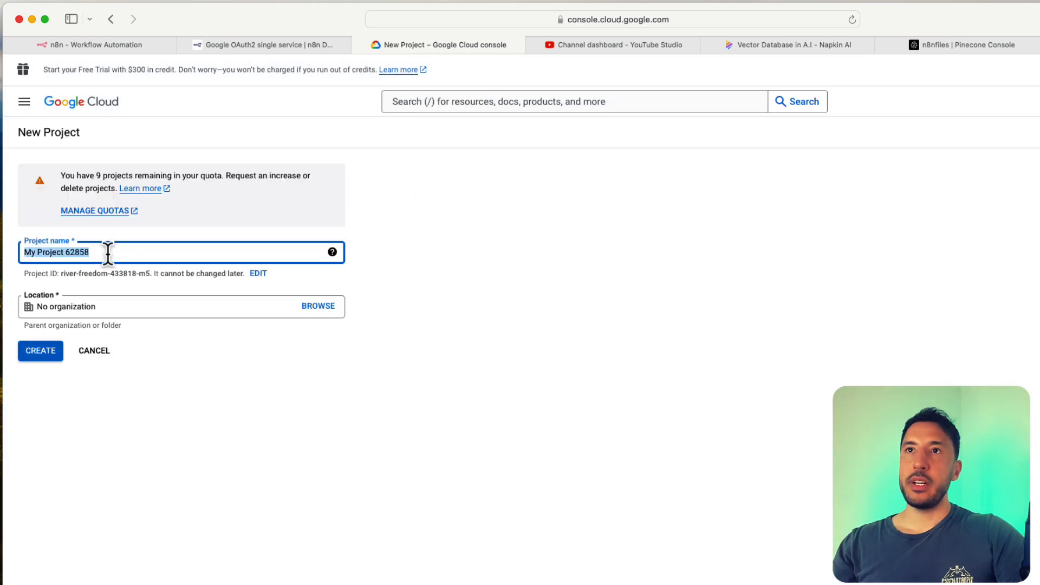
text(n8n)
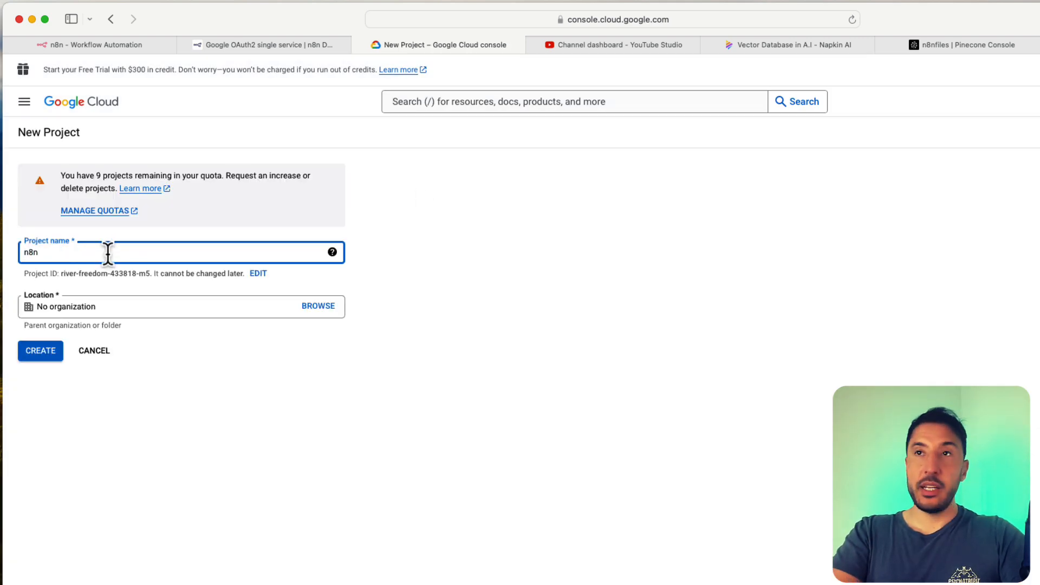
text( test 2)
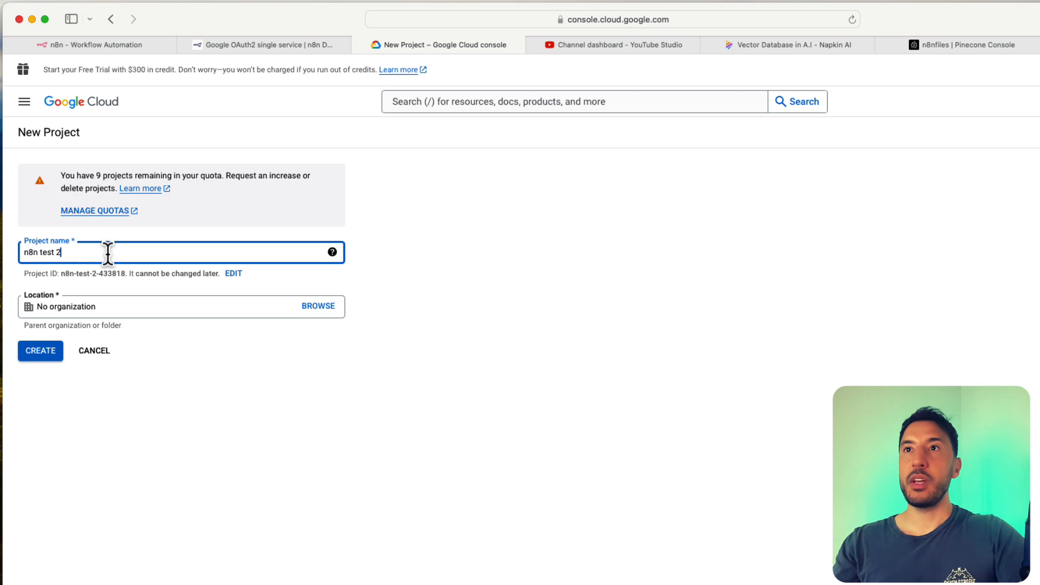
click(32, 357)
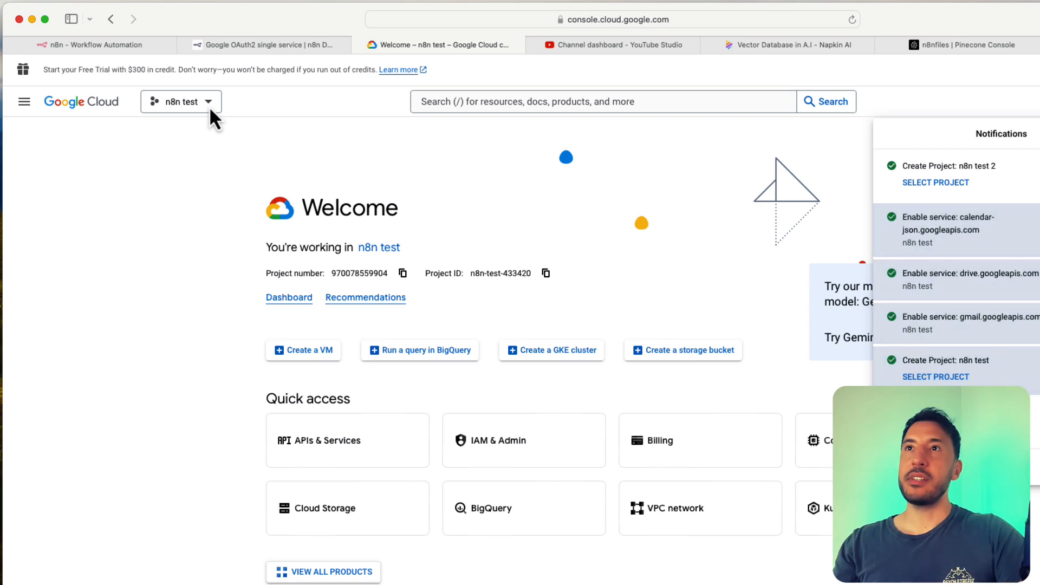
Switch to the n8n test 2 project and open its OAuth consent screen setup under APIs & Services
click(210, 107)
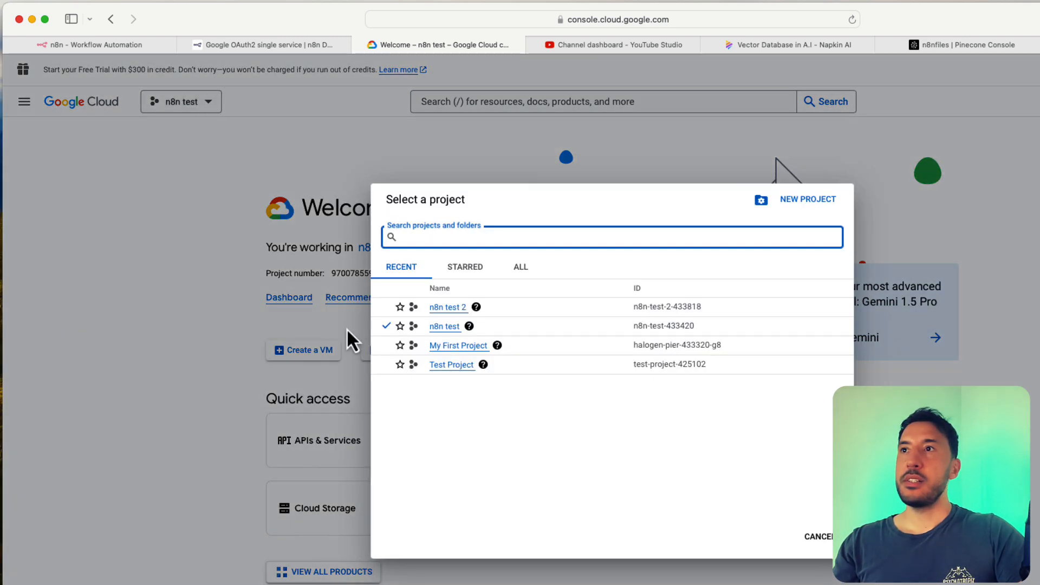
click(447, 307)
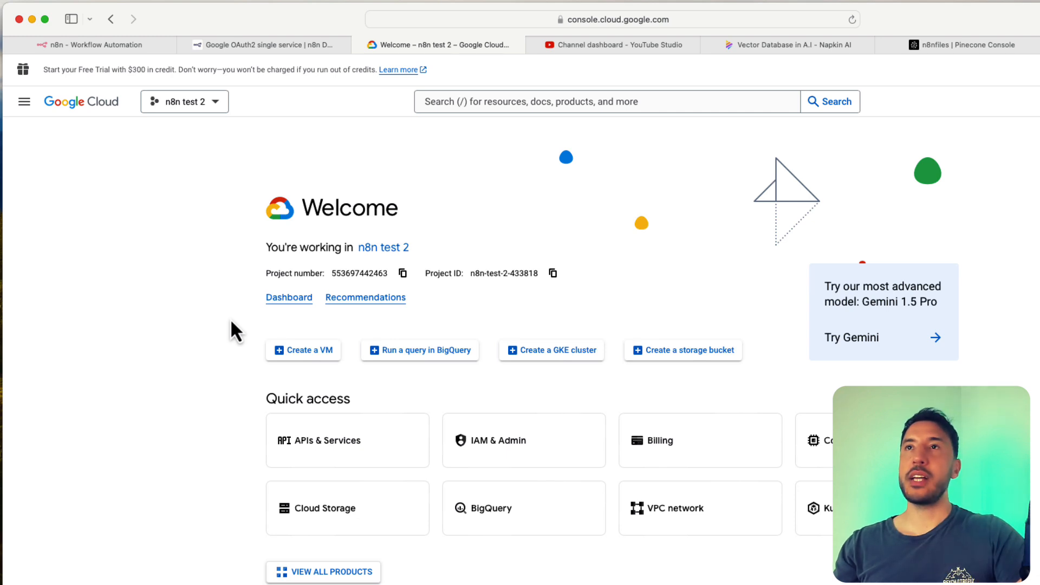
click(344, 445)
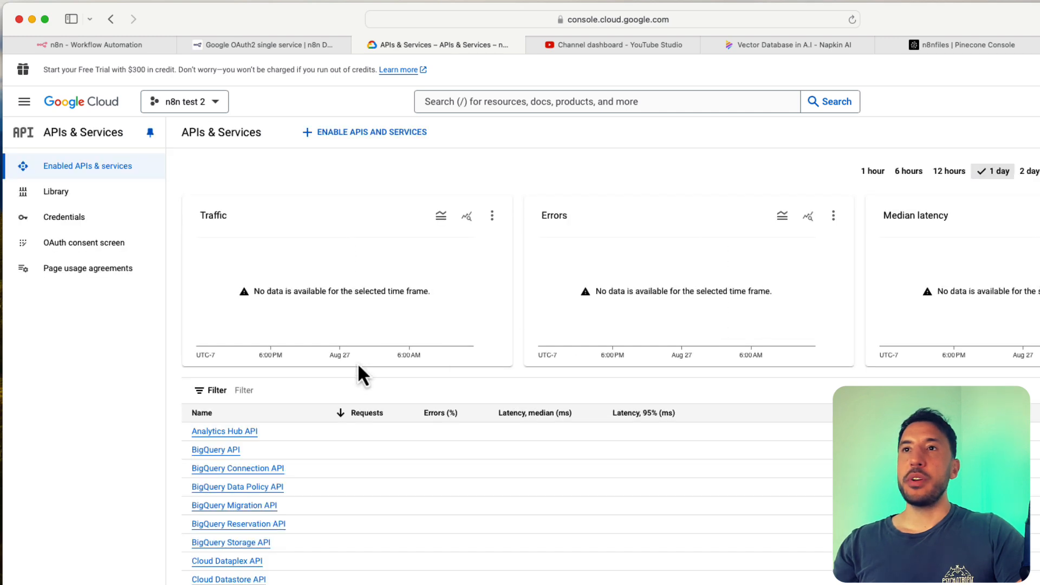
click(83, 248)
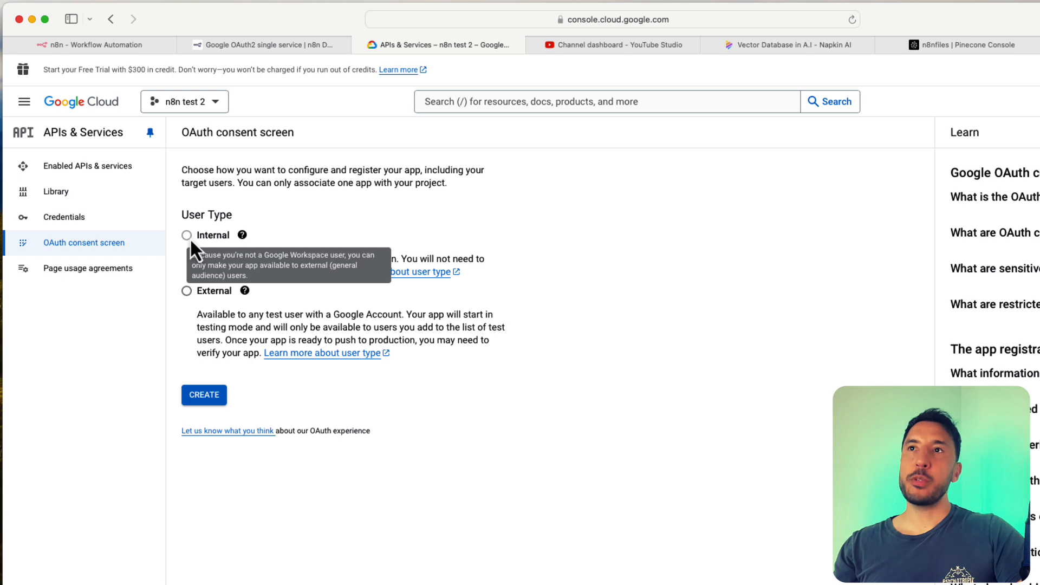
Create an External OAuth consent screen, name the app n8ntest2 and select the account's email as the user support email
click(186, 290)
click(206, 390)
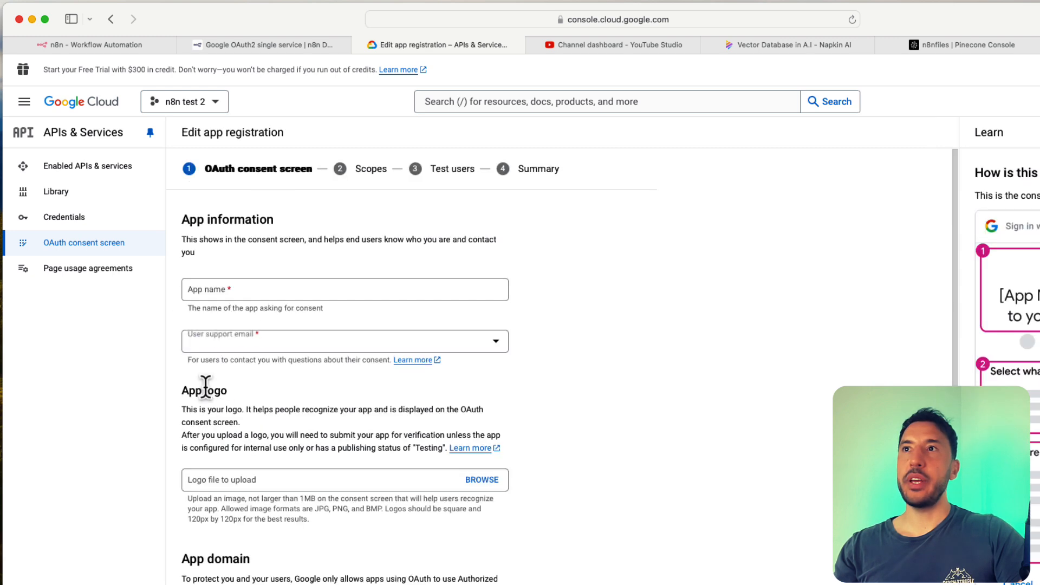
click(285, 283)
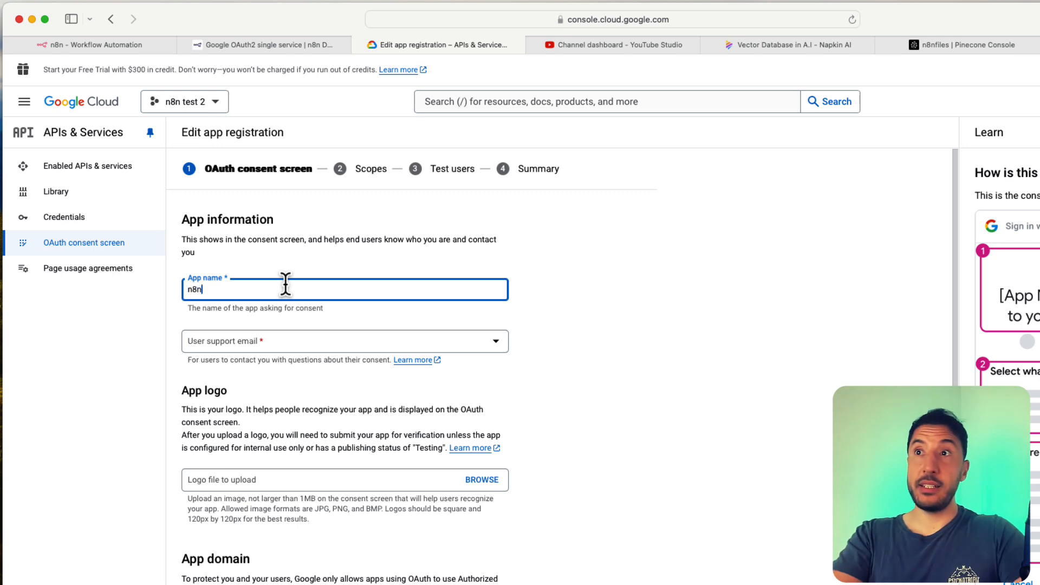
click(277, 345)
click(270, 352)
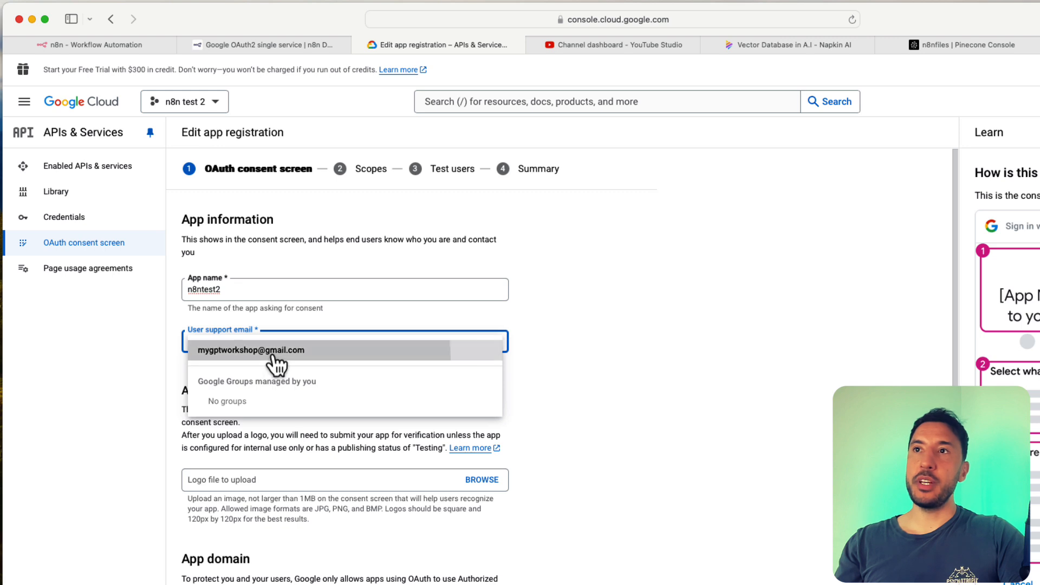
Add n8n.cloud as an authorized domain, fill in the developer contact email and save the app information
scroll(400, 450, down, 3)
scroll(385, 441, down, 4)
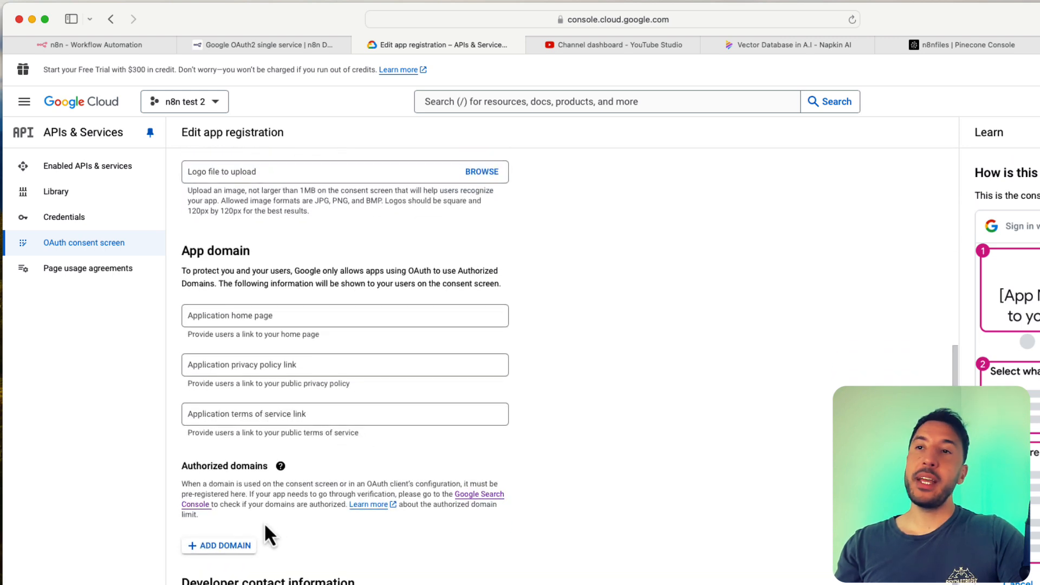
click(234, 547)
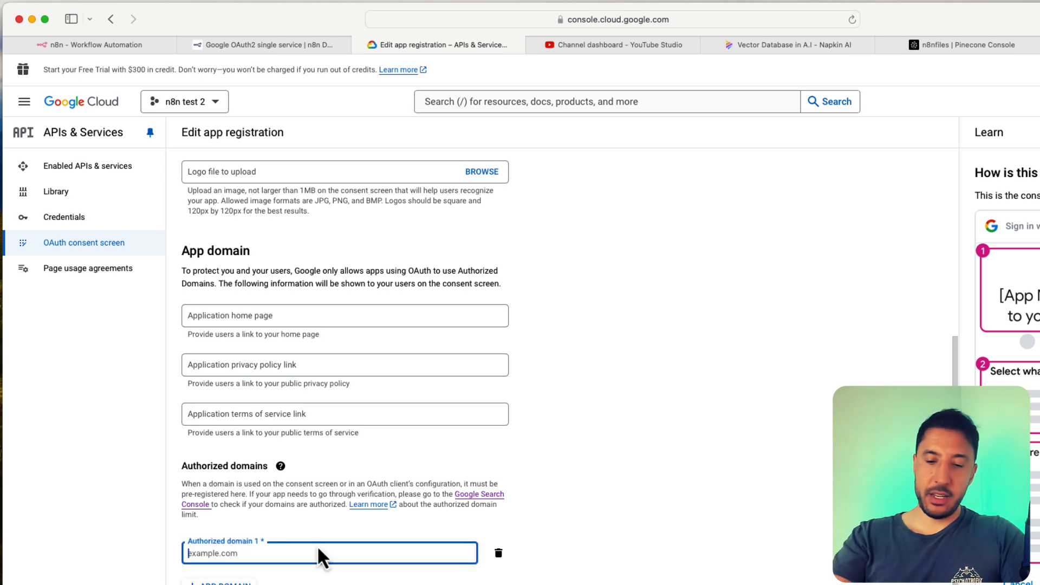
text(n8n.cloud)
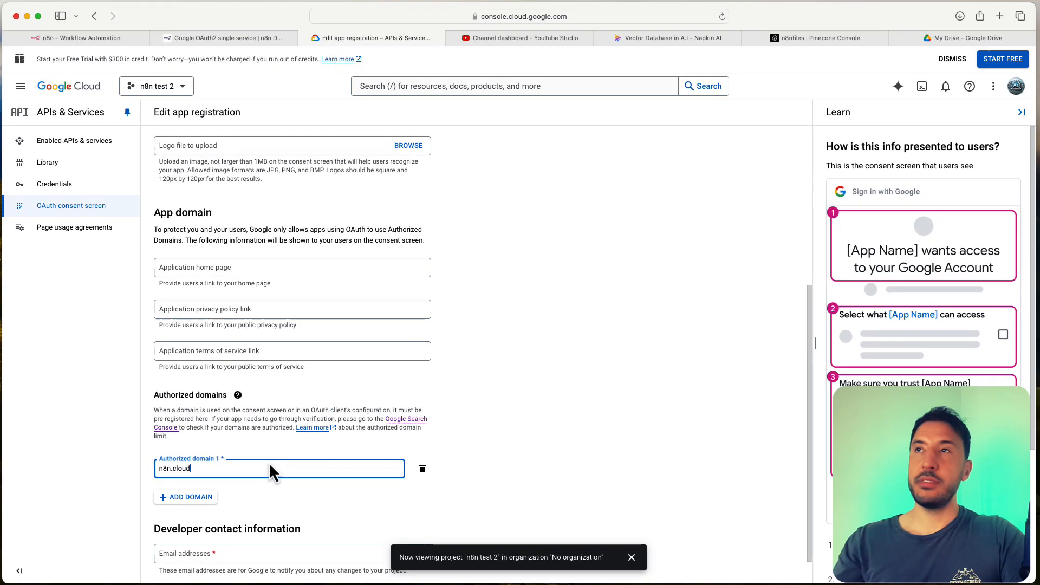
scroll(346, 233, down, 1)
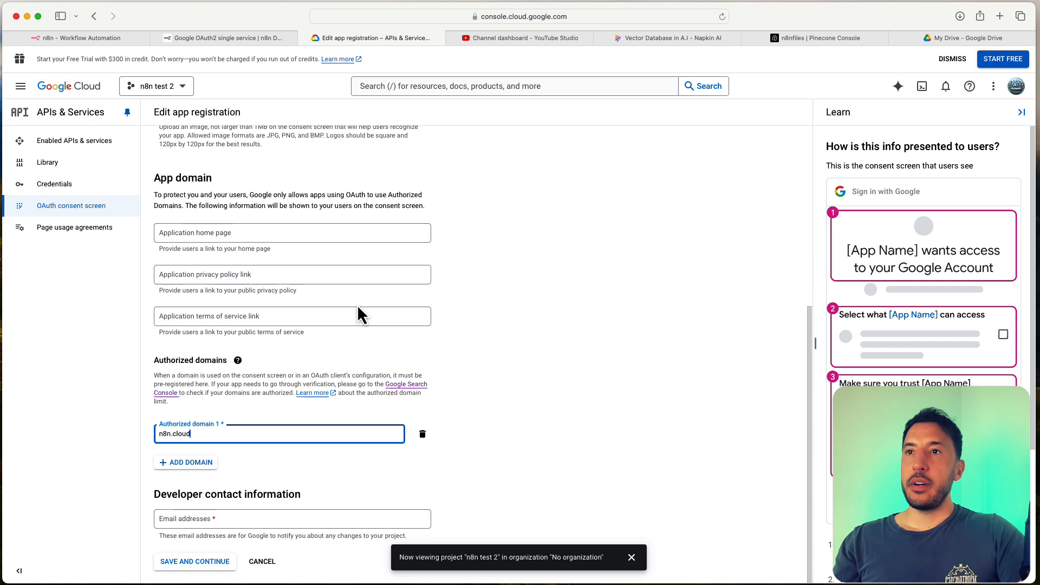
click(212, 521)
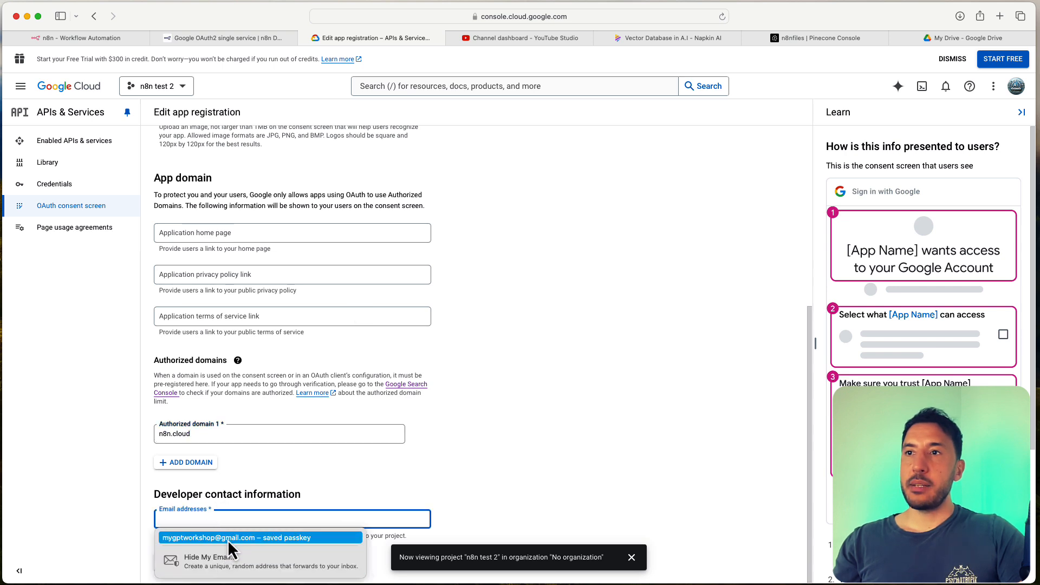
click(228, 538)
click(198, 562)
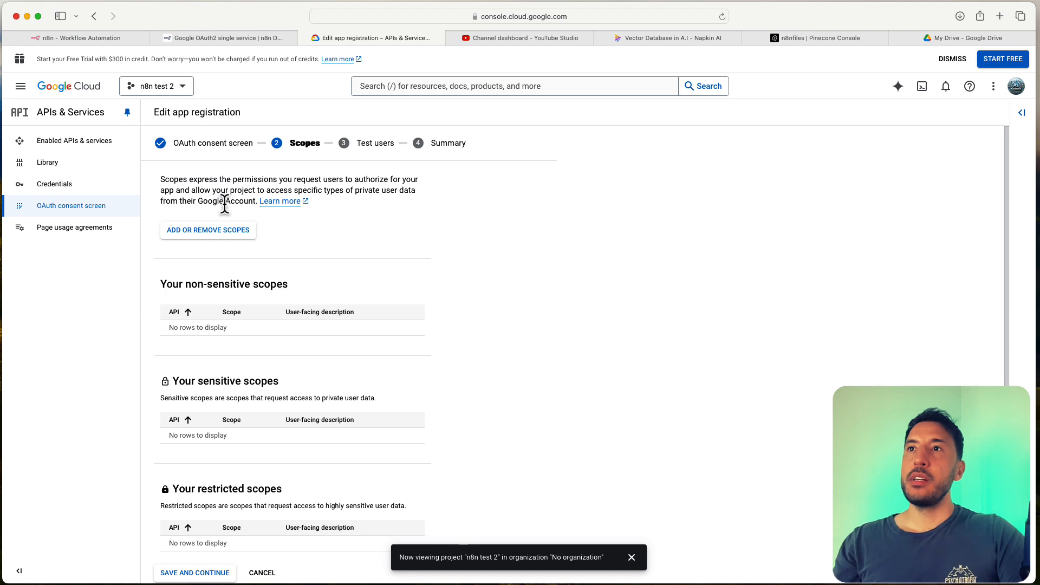
Save the Scopes and Test users stages without adding any entries, and return to the consent screen dashboard
scroll(303, 271, down, 1)
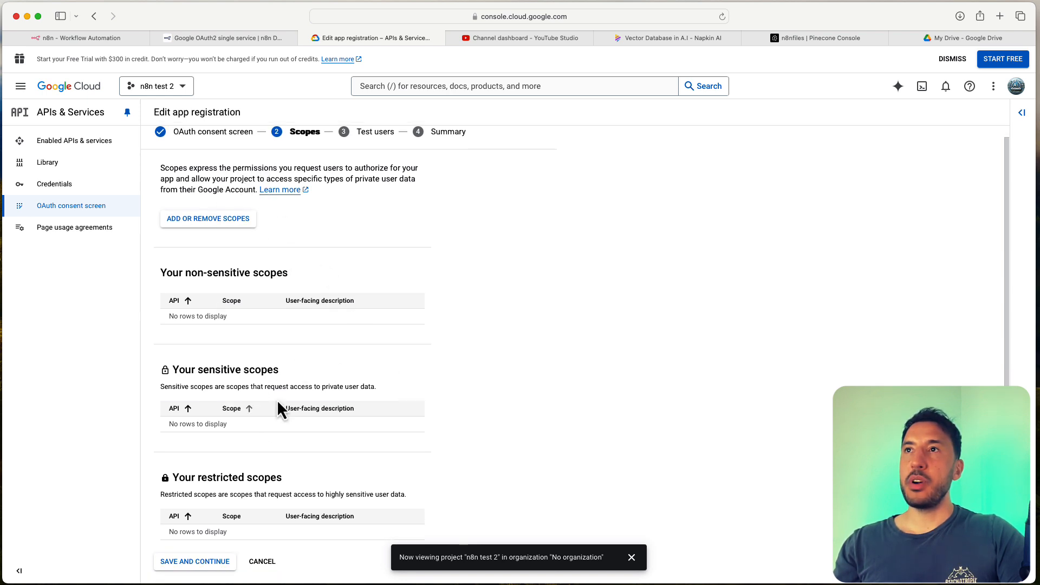
click(193, 561)
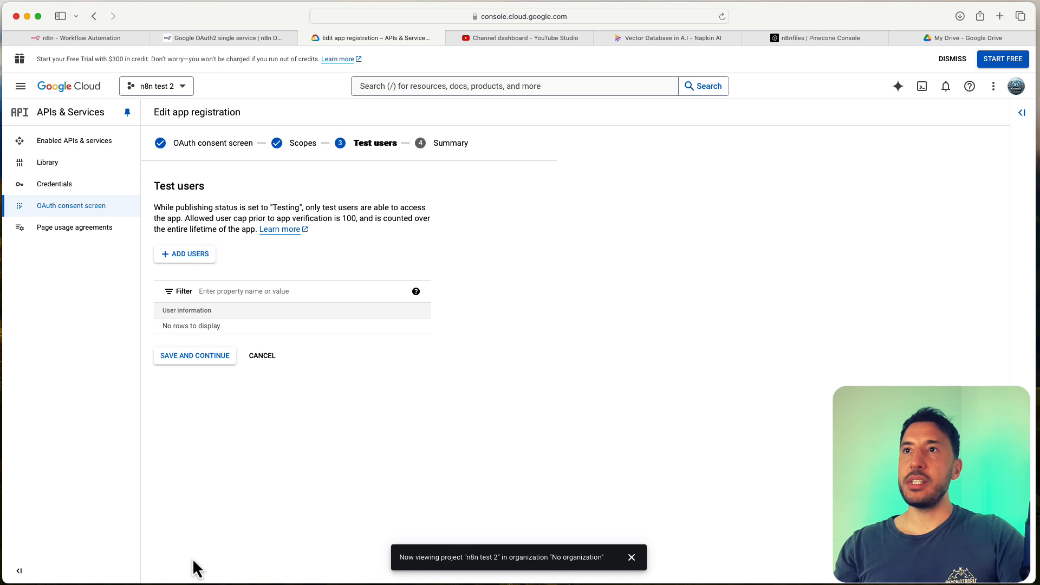
click(218, 359)
scroll(310, 306, down, 5)
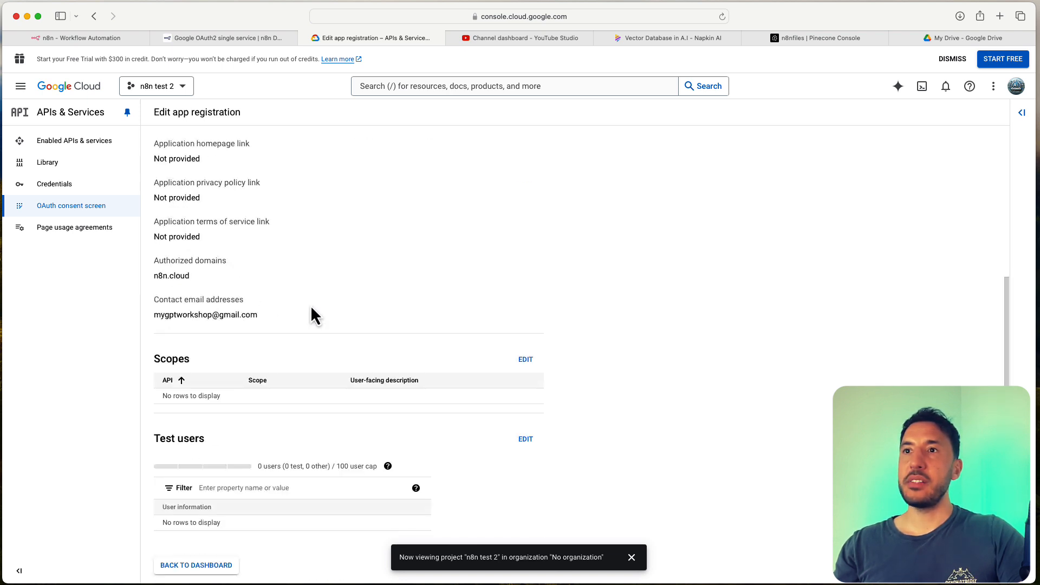
click(206, 568)
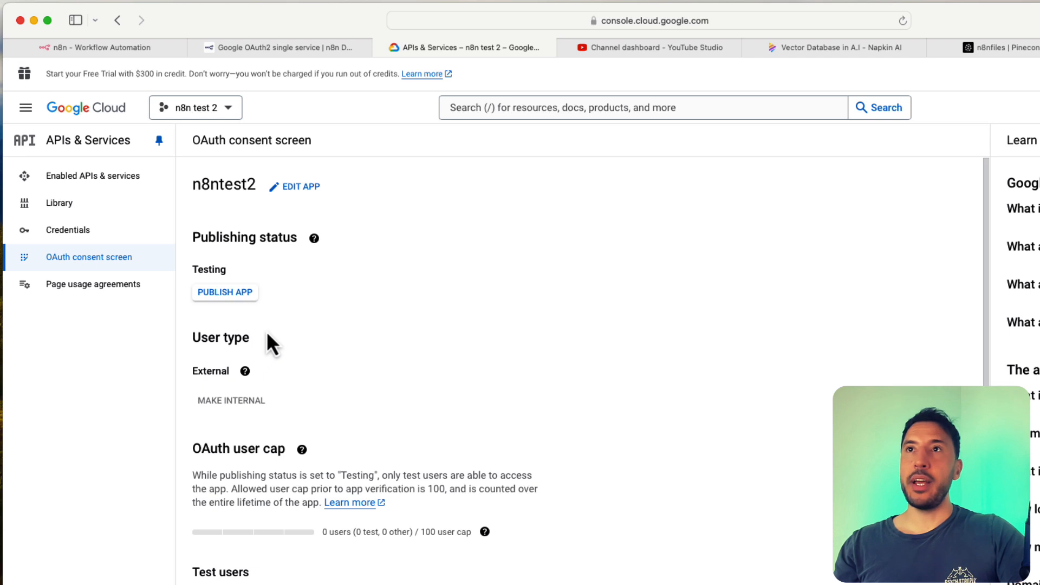
Search the API Library for google drive and enable the Google Drive API for the project
click(68, 208)
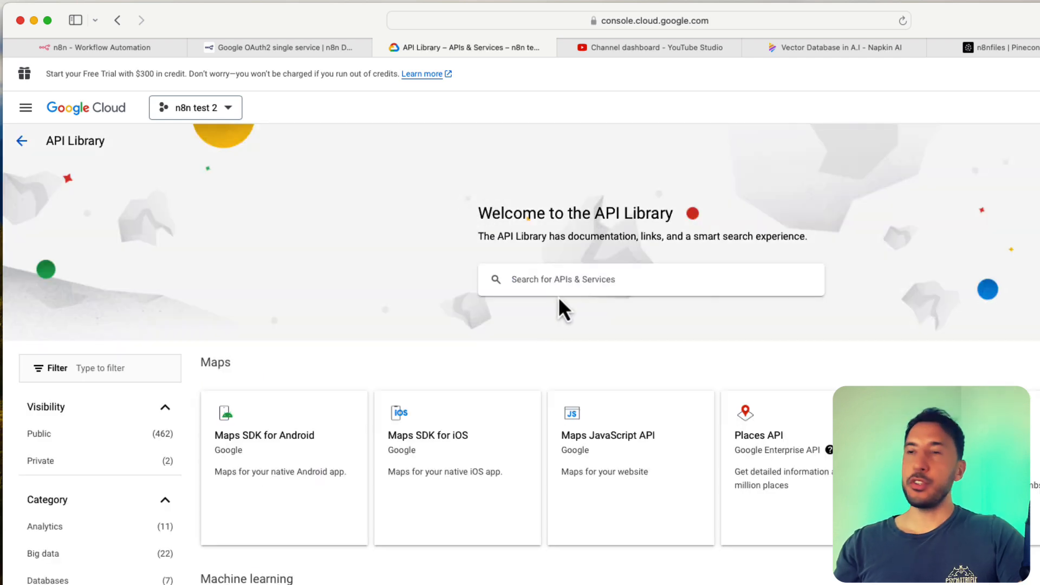
text(google driv)
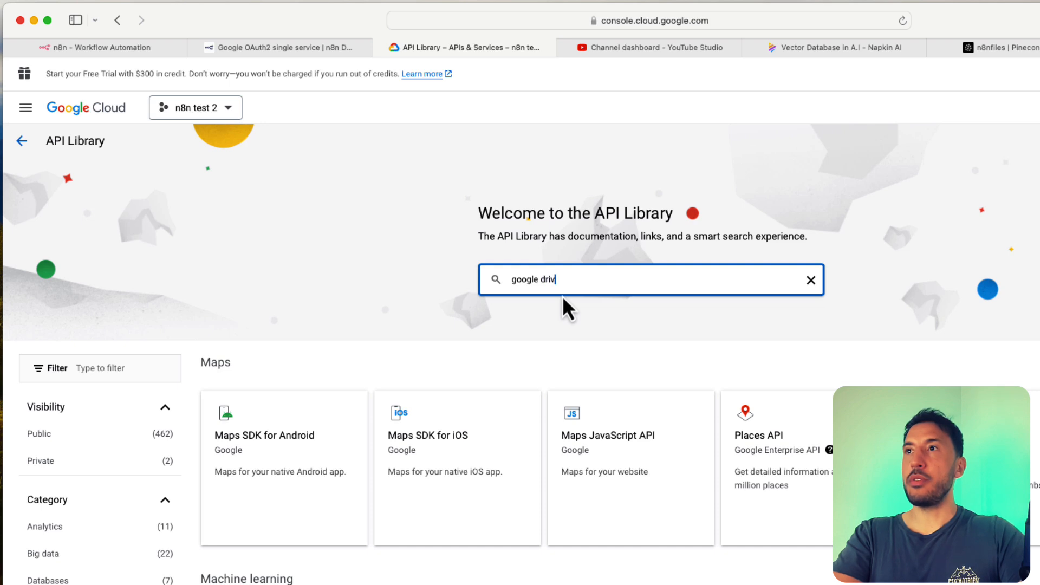
text(e)
key(Return)
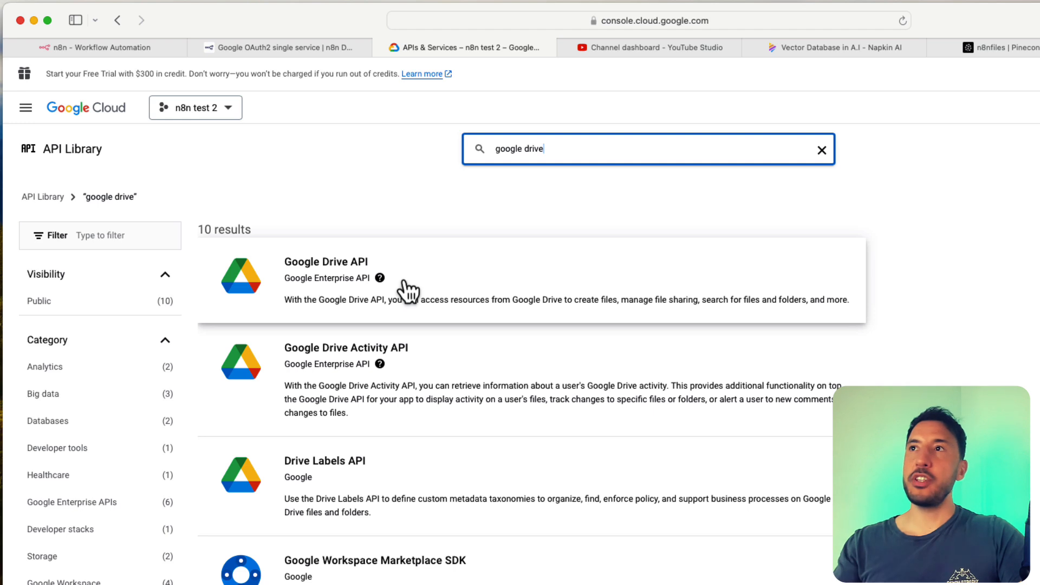
click(336, 285)
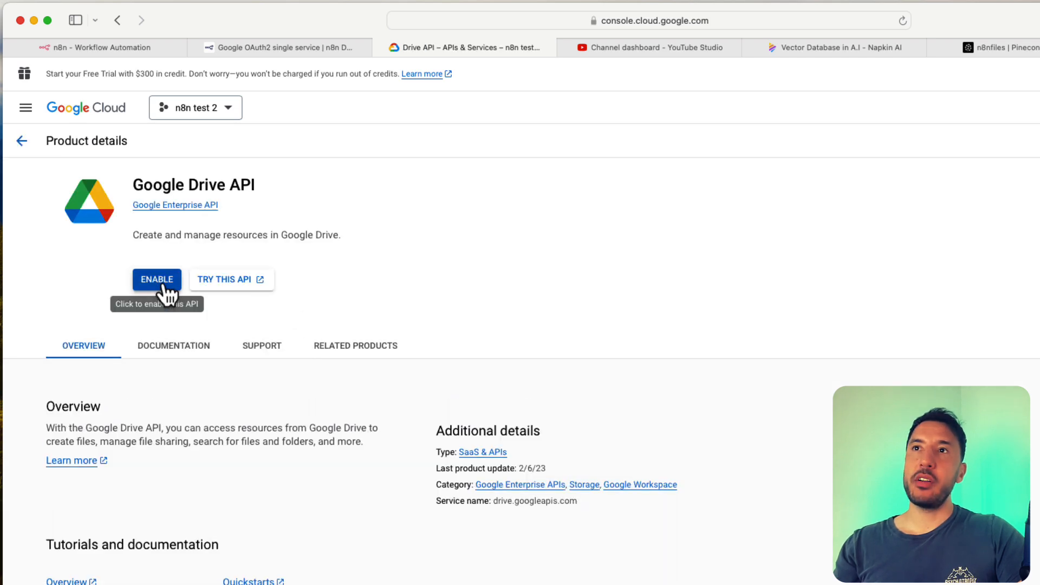
click(162, 286)
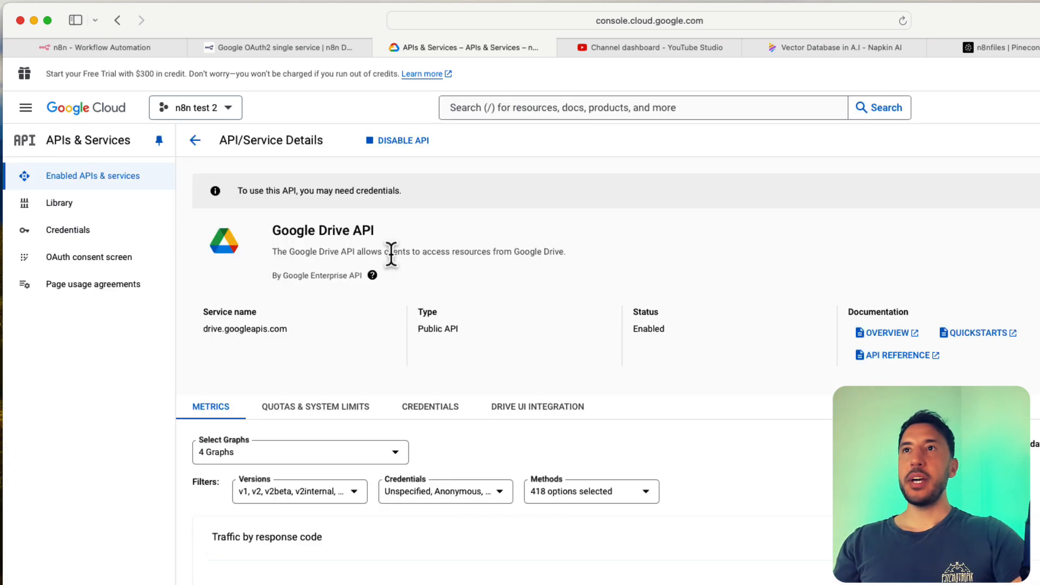
Search the API Library for gmail api and enable the Gmail API for the project
click(79, 212)
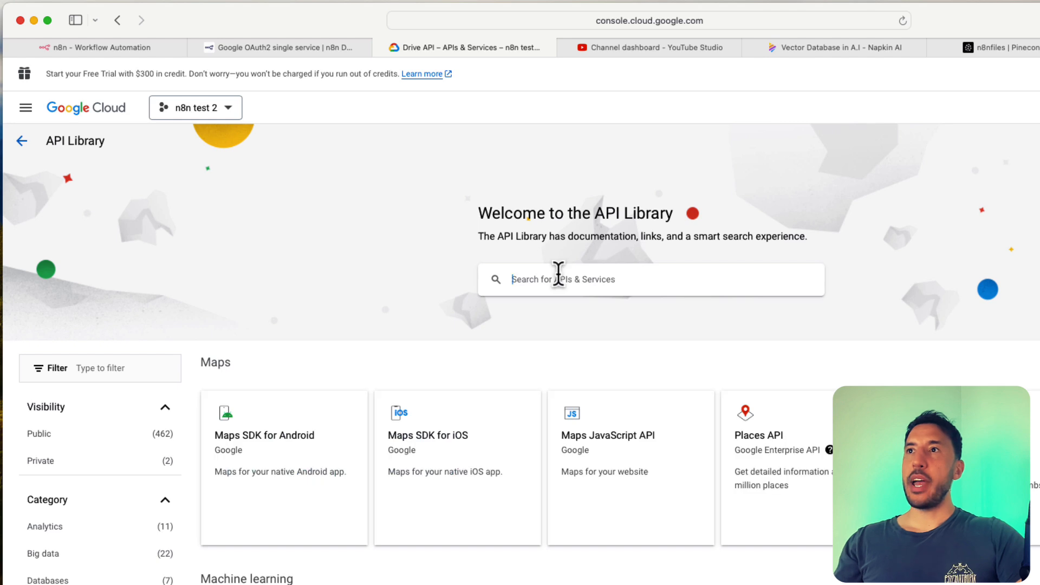
text(gmail)
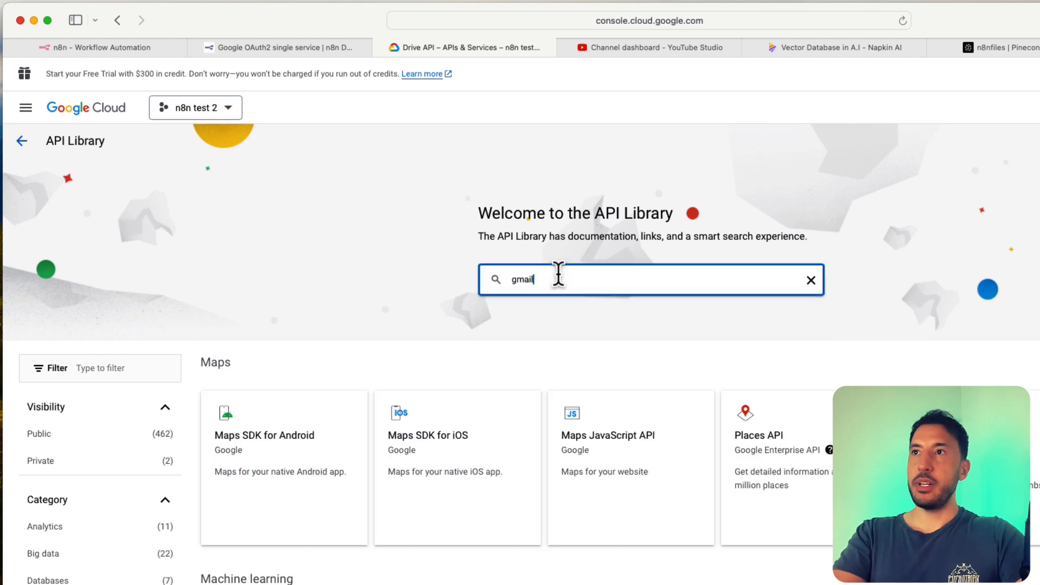
text( api)
key(Return)
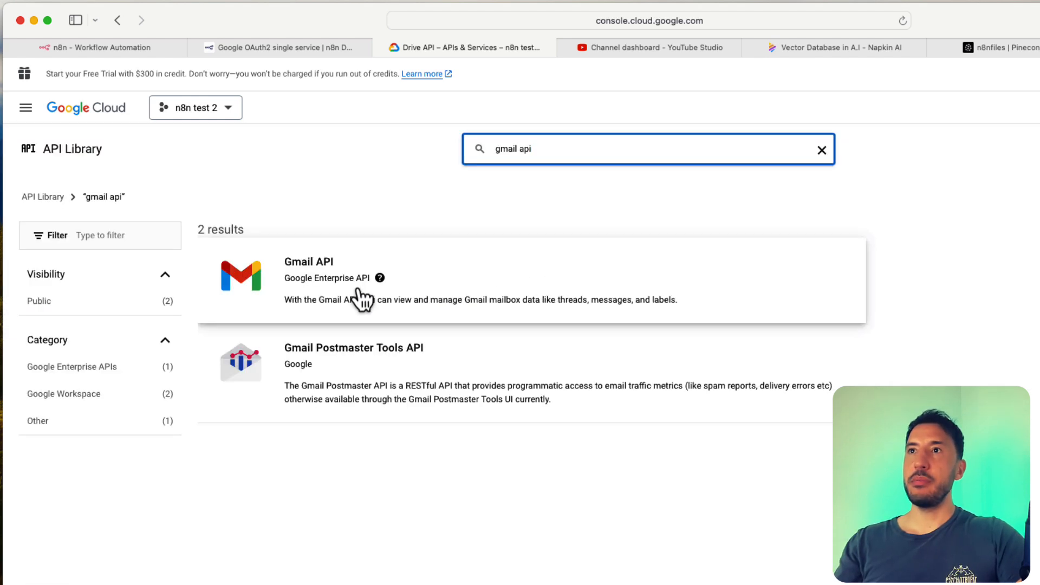
click(339, 284)
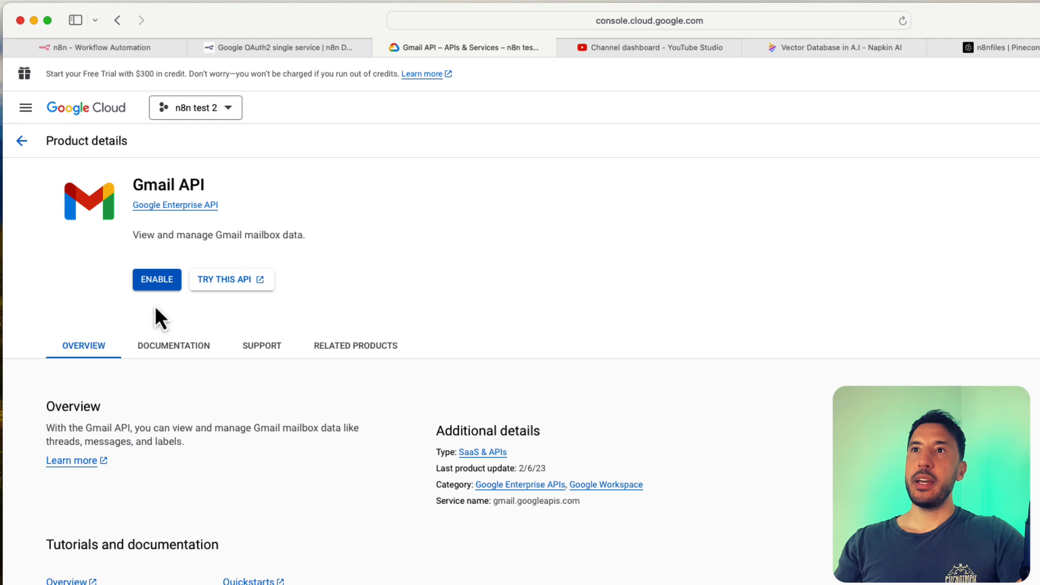
click(155, 277)
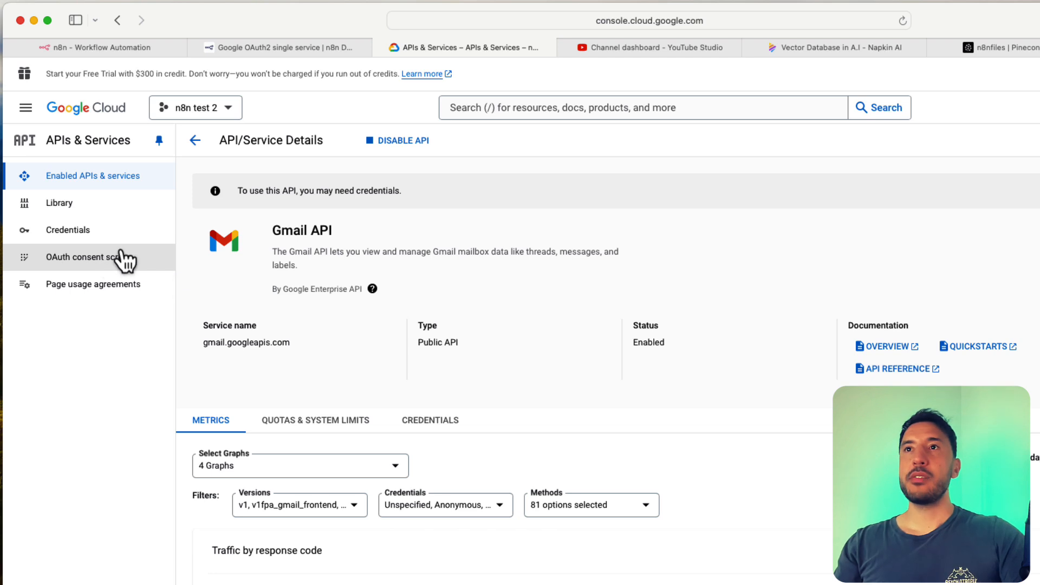
Start a new OAuth client ID credential with application type Web application and the name n8ntest2
click(70, 233)
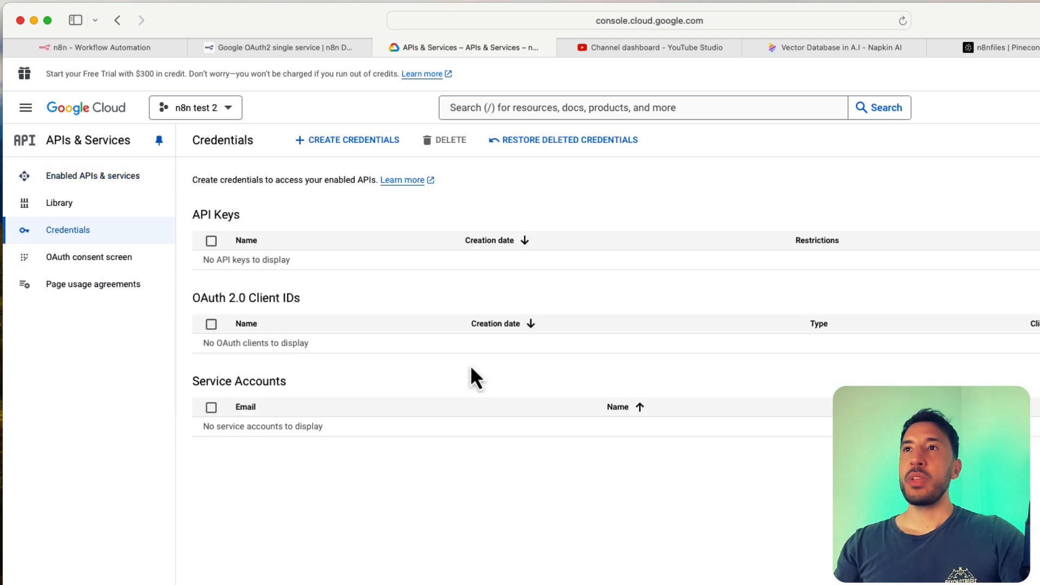
click(361, 153)
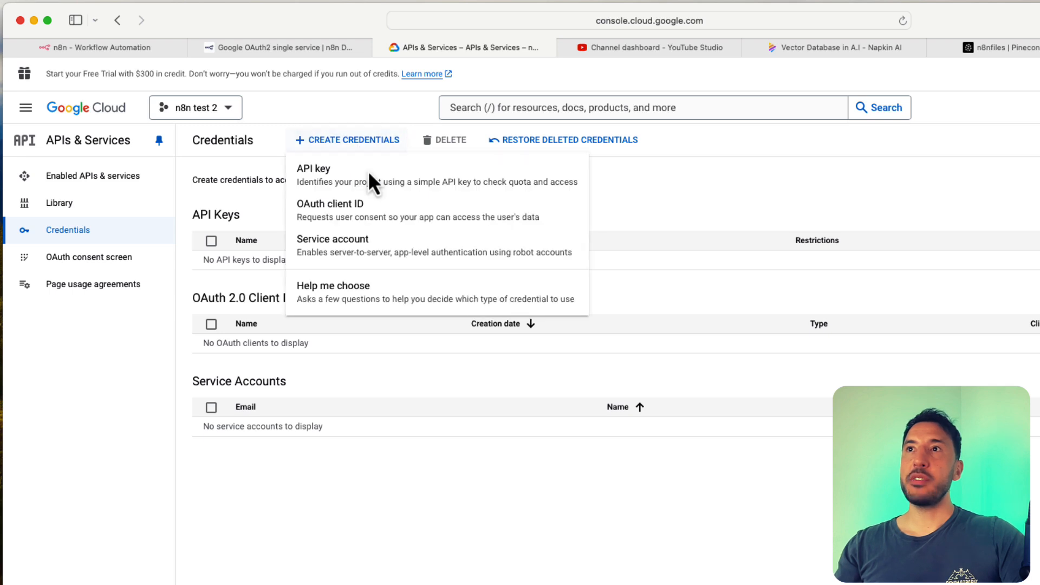
click(332, 217)
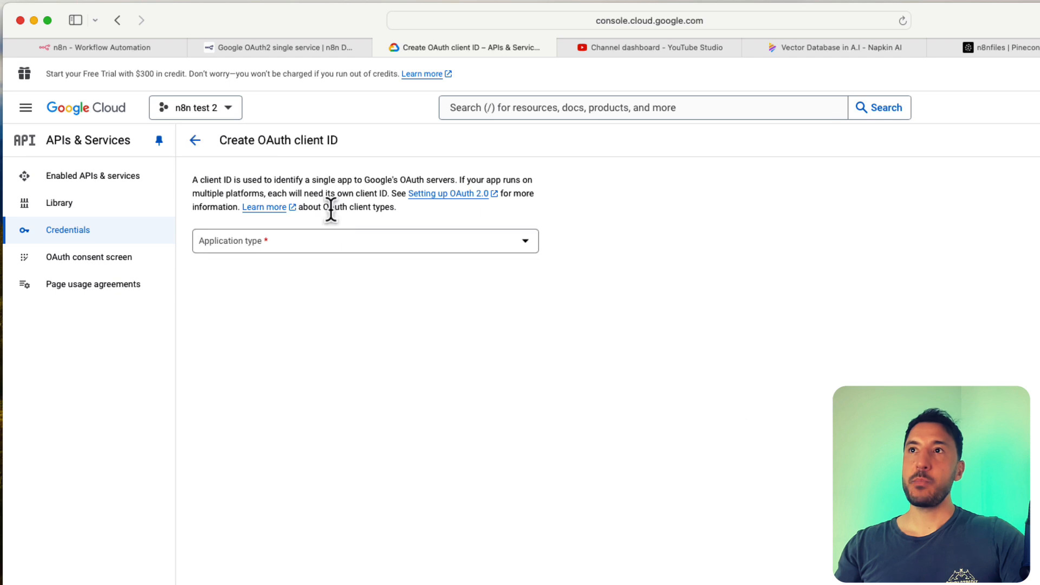
click(320, 244)
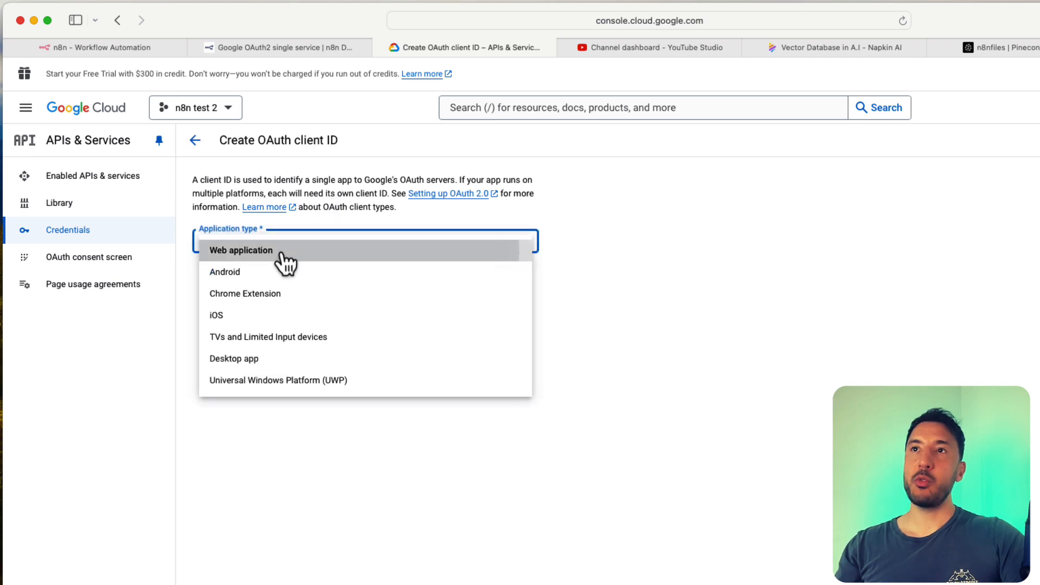
click(280, 250)
click(281, 276)
key(super+a)
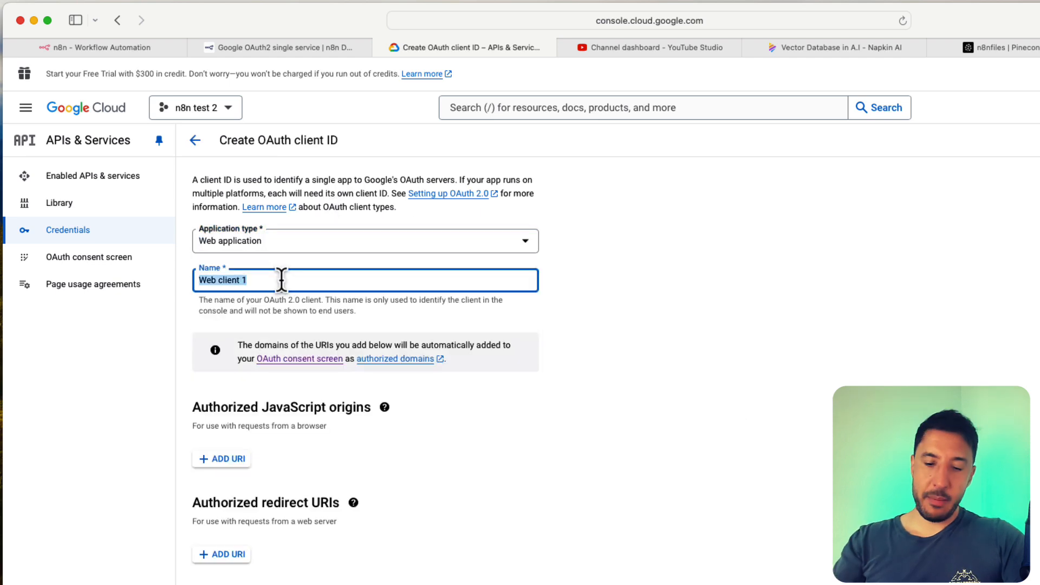
text(n8ntest2)
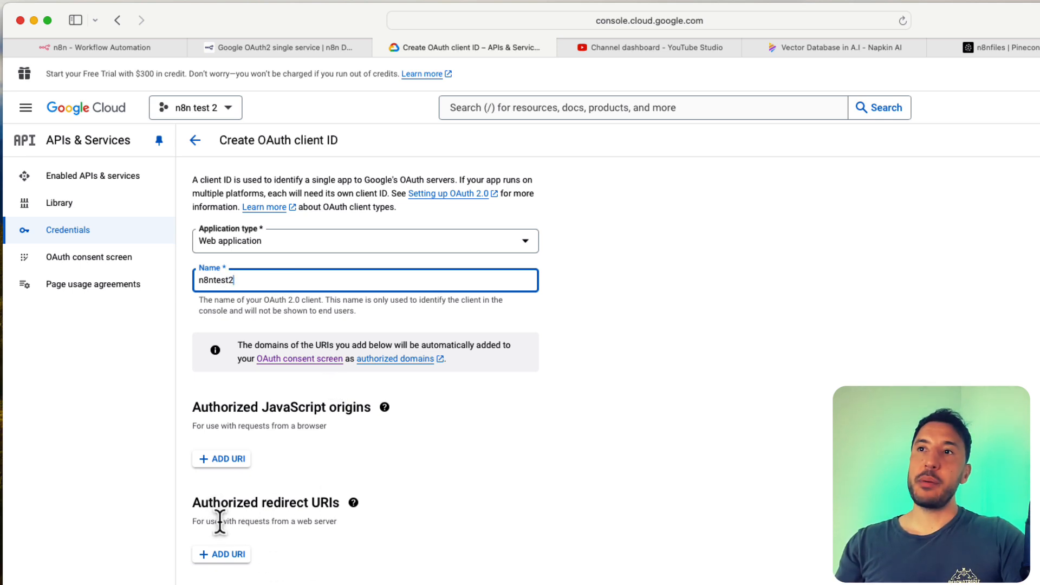
click(241, 554)
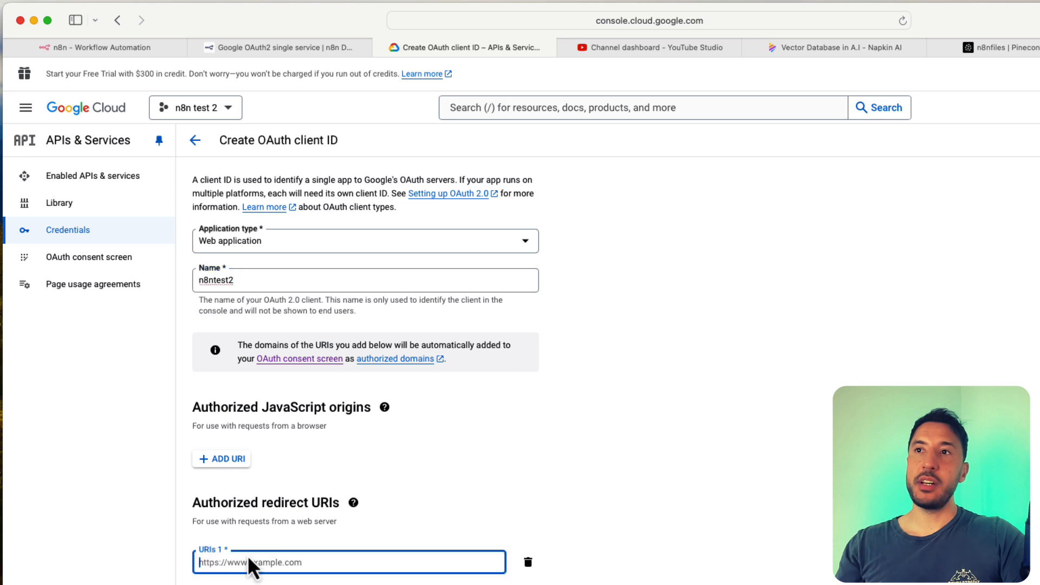
click(128, 51)
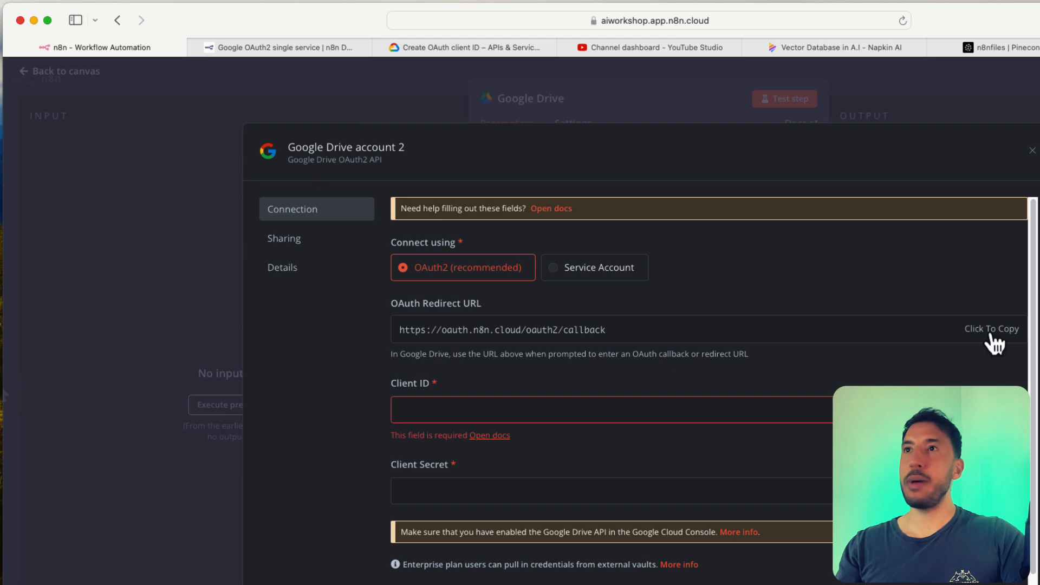
click(424, 48)
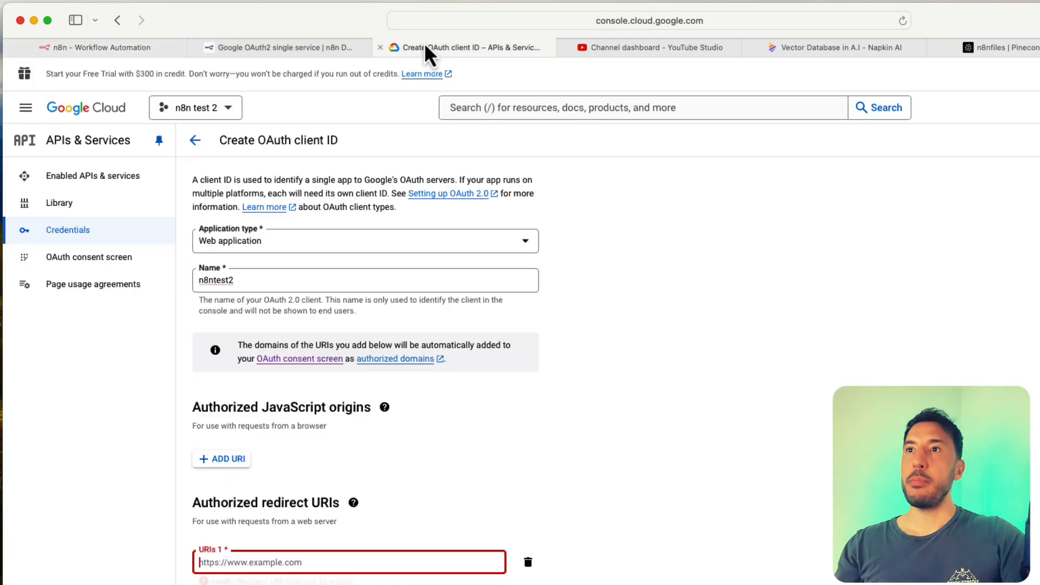
text(https://oauth.n8n.cloud/oauth2/callback)
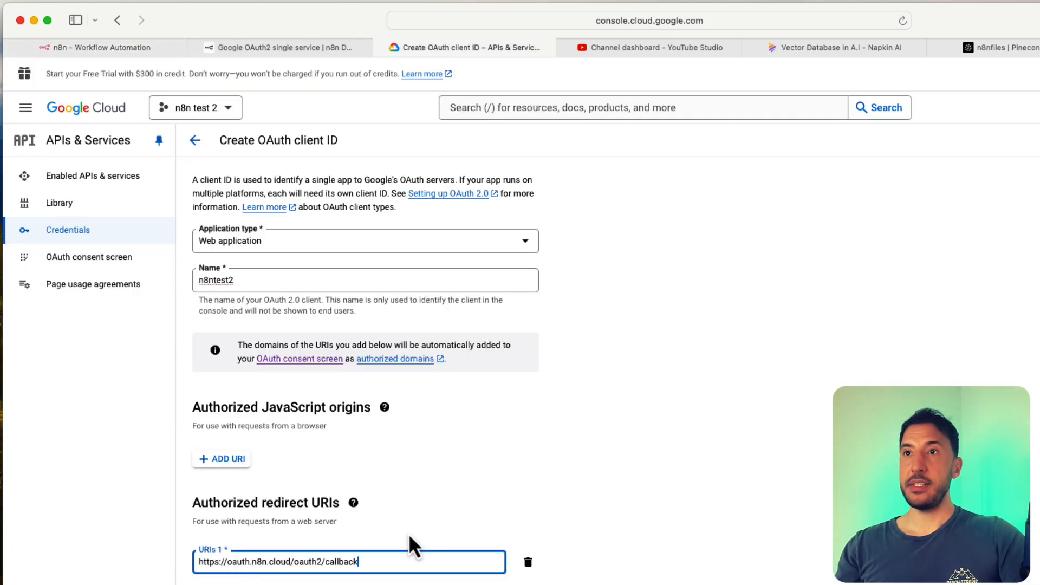
click(173, 536)
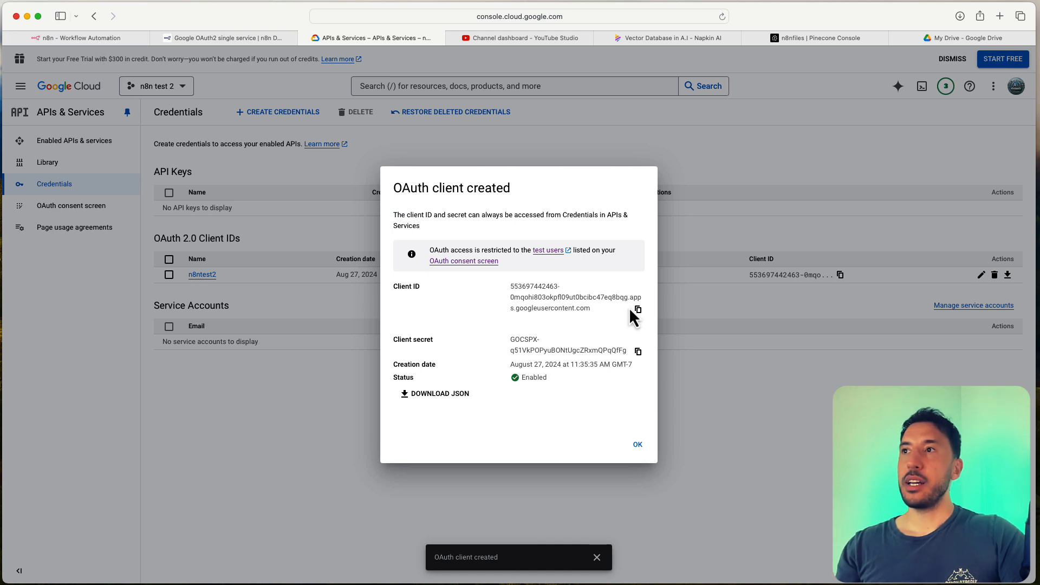
click(73, 38)
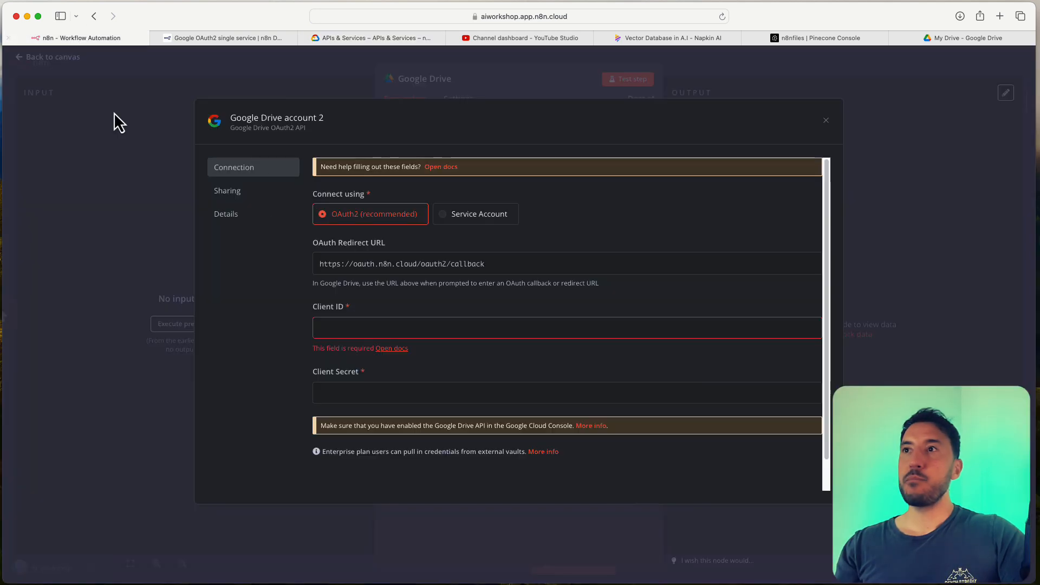
Fill in the Google Drive credential with the client ID and client secret copied from the Google Cloud OAuth client
click(343, 324)
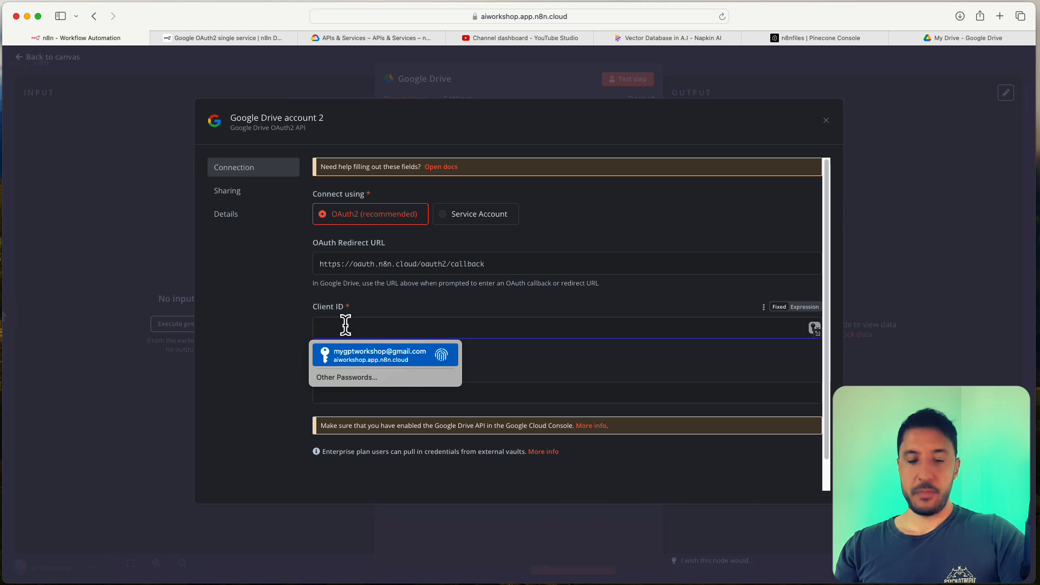
key(super+v)
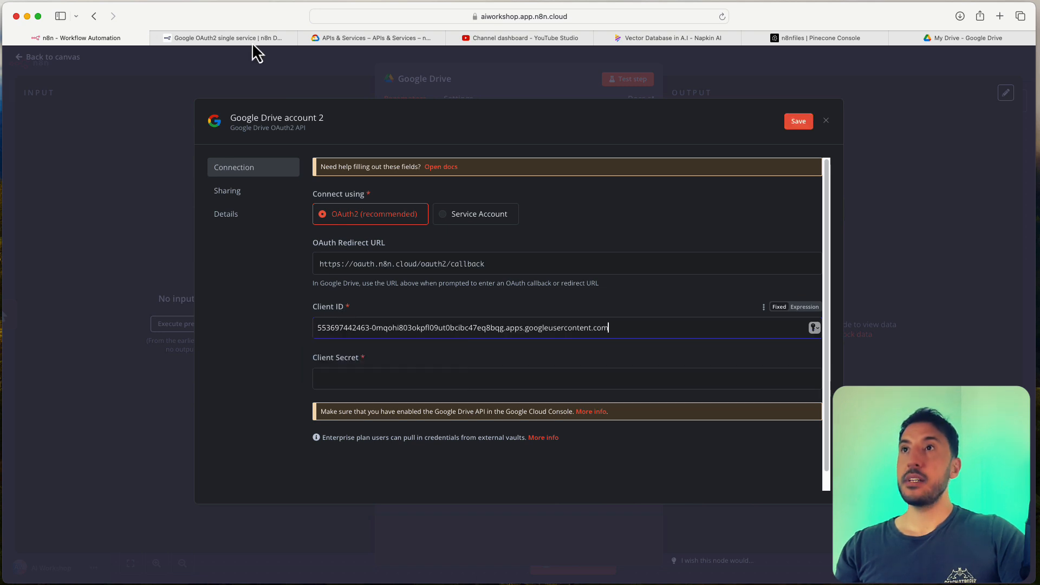
click(353, 34)
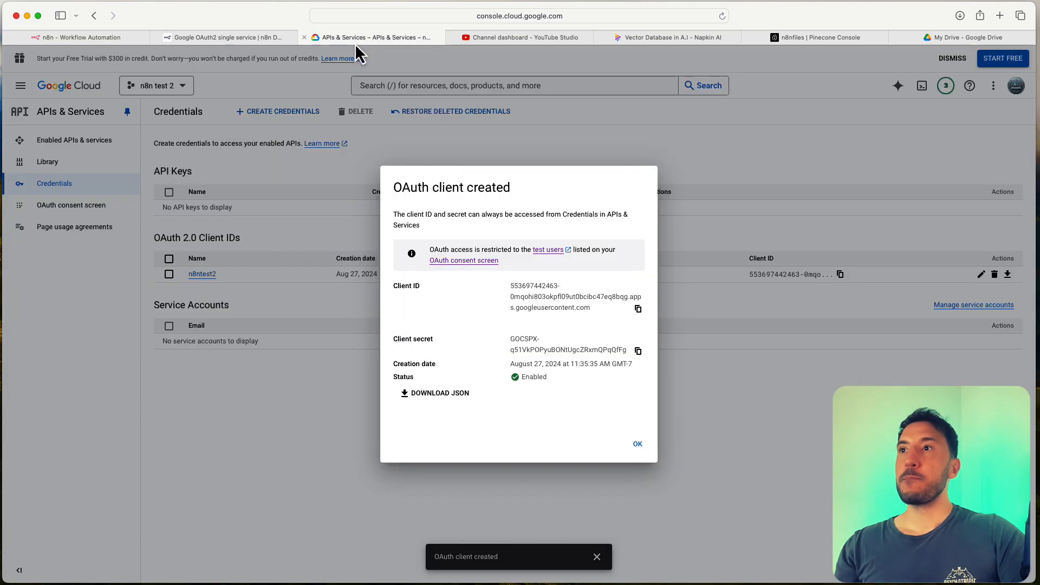
click(638, 351)
click(112, 39)
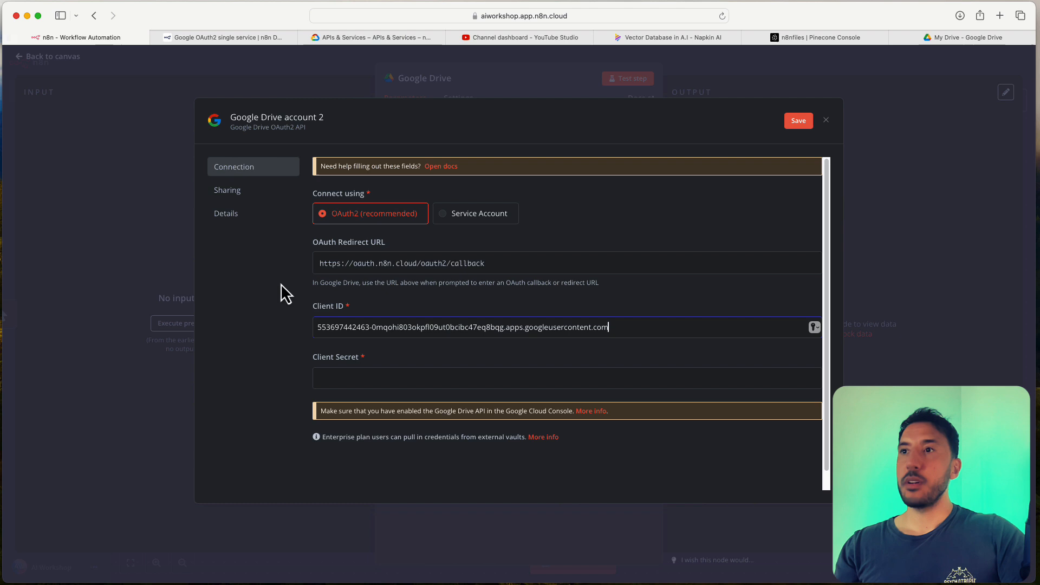
click(384, 371)
key(super+v)
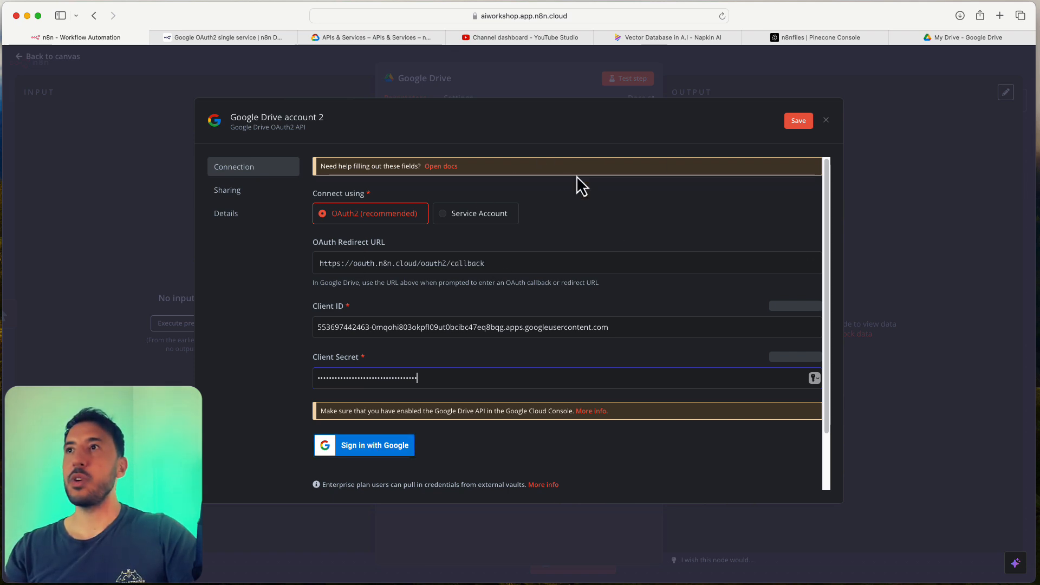
Discard the unsaved second credential and configure the Google Drive node with the existing Google Drive account and File as resource
click(825, 120)
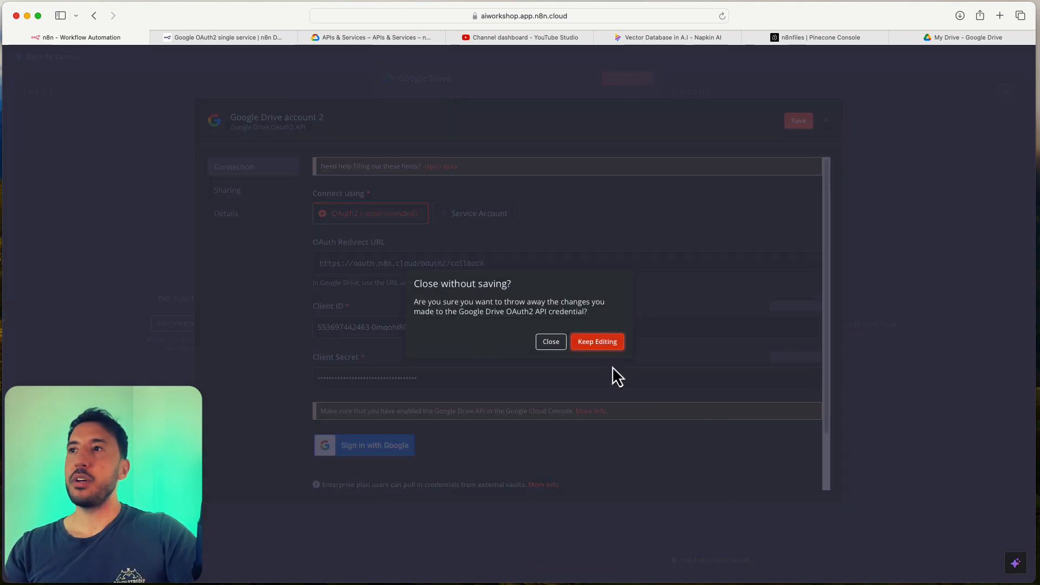
click(550, 342)
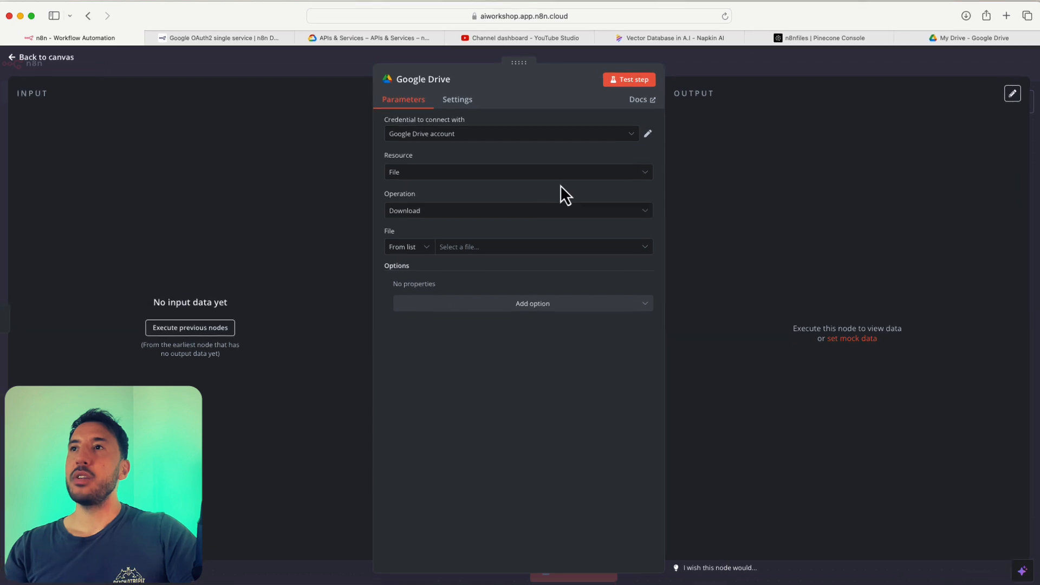
click(555, 134)
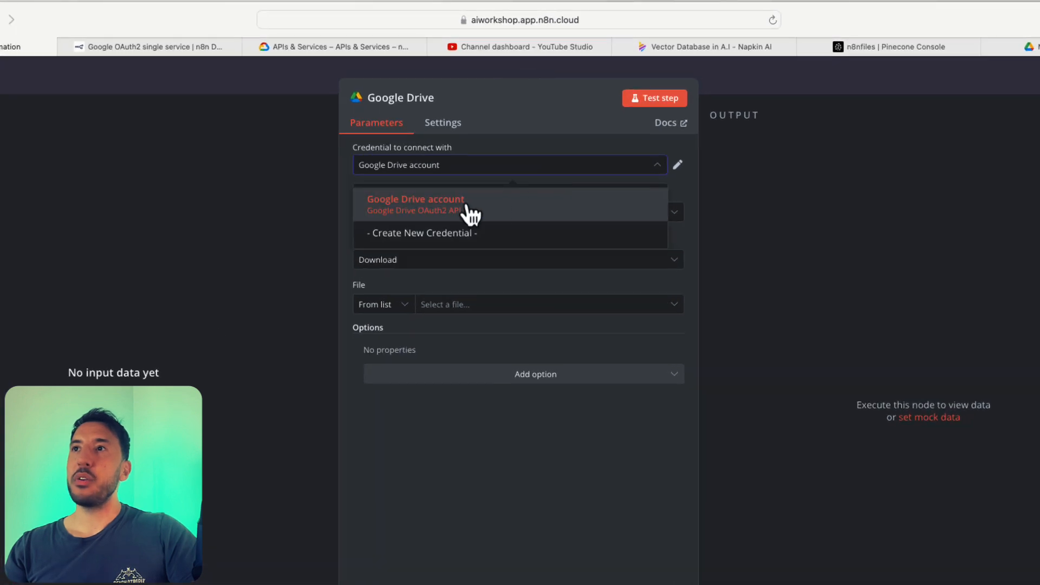
click(438, 209)
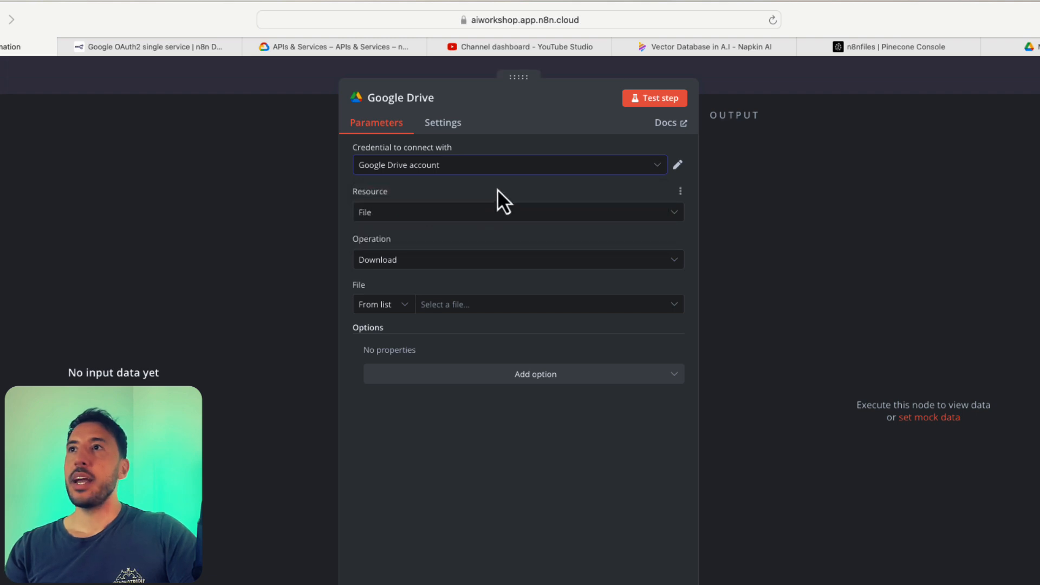
click(473, 217)
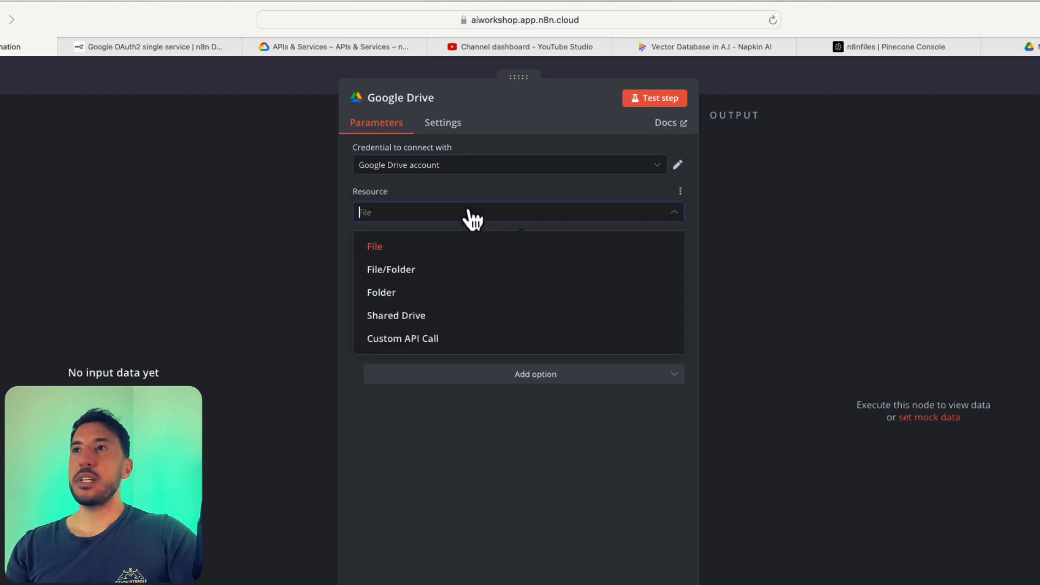
click(471, 216)
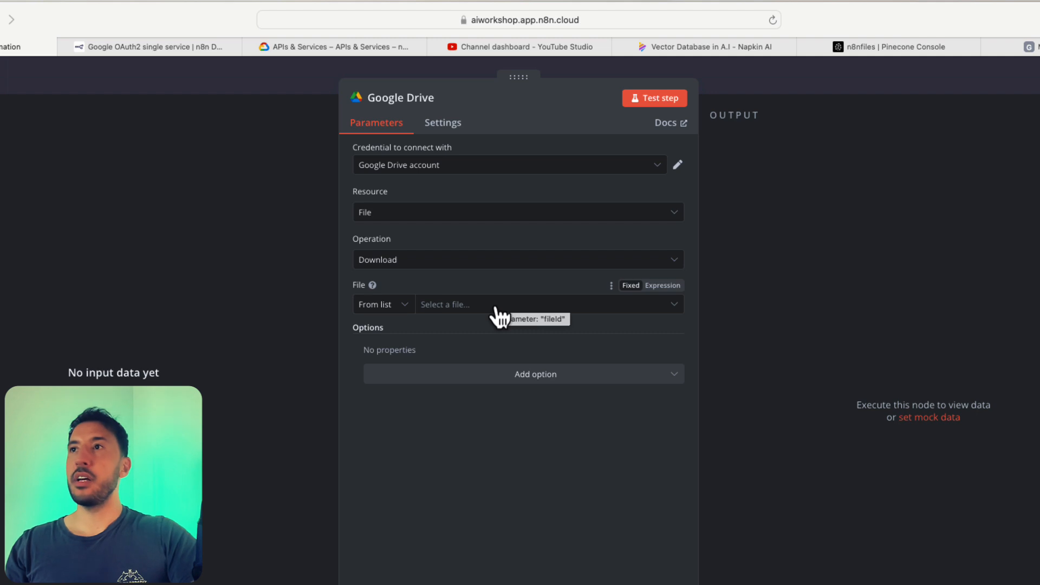
click(401, 307)
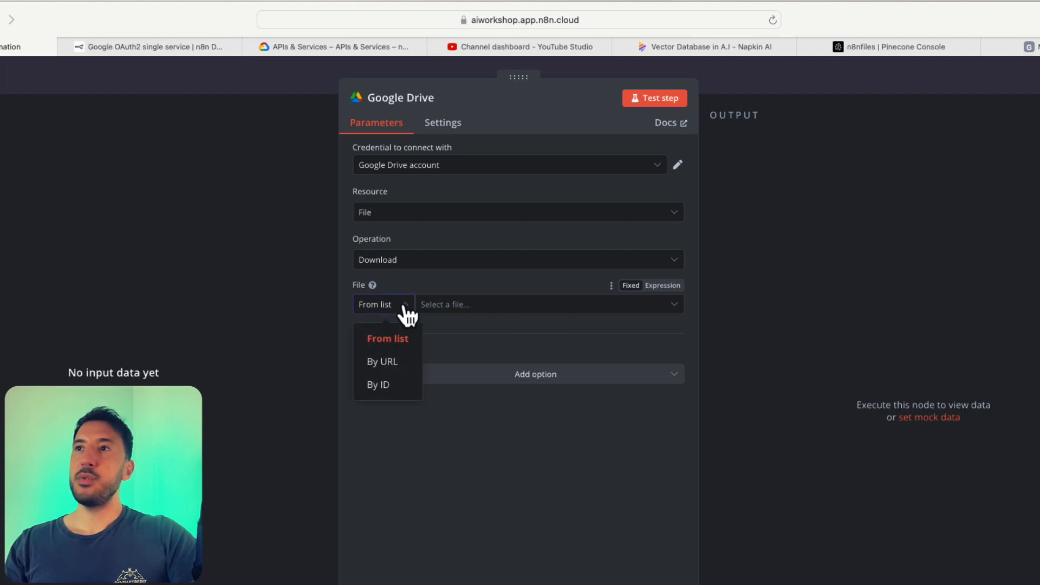
click(394, 361)
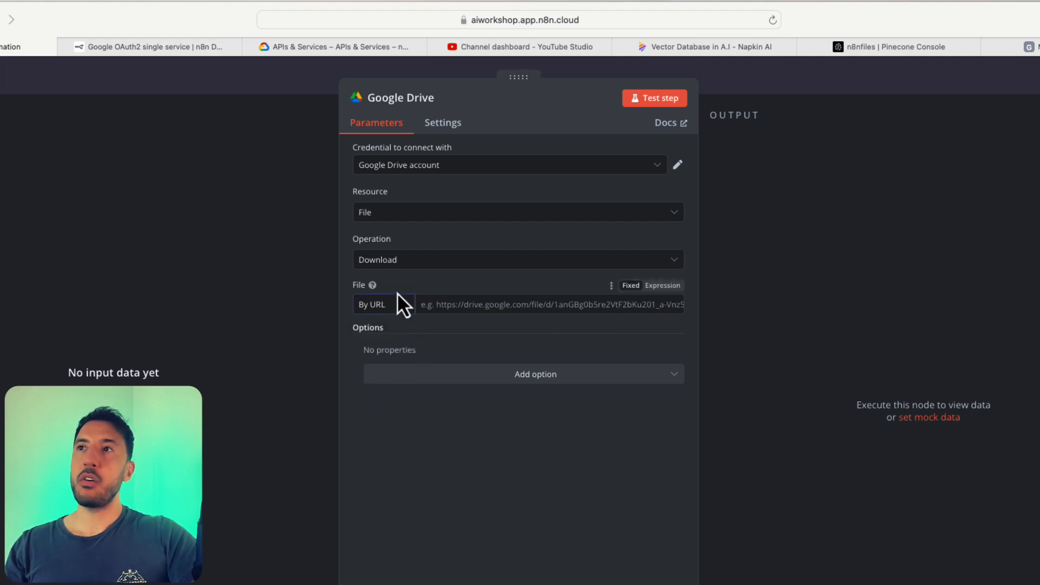
click(515, 304)
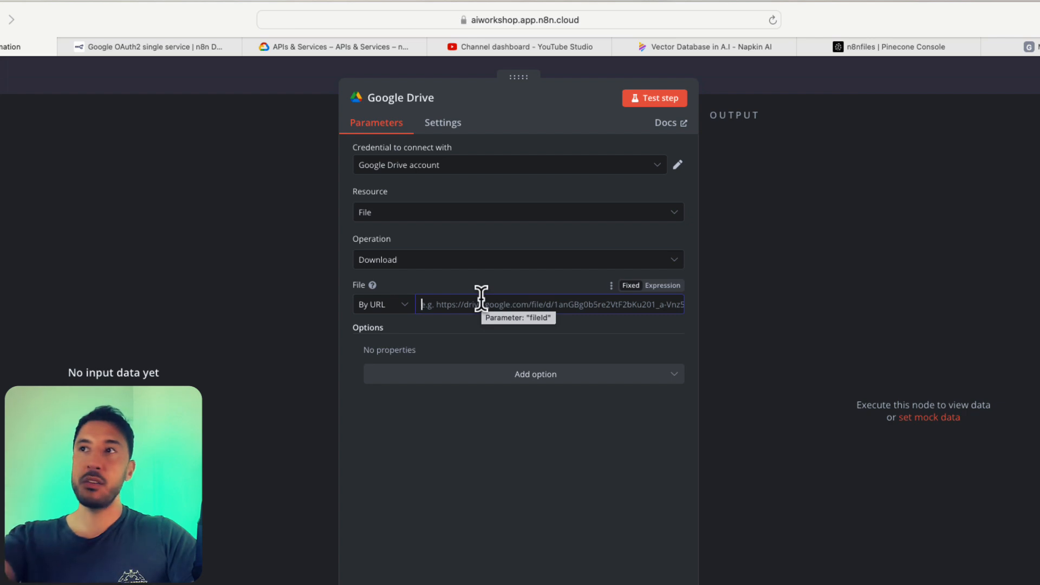
click(393, 307)
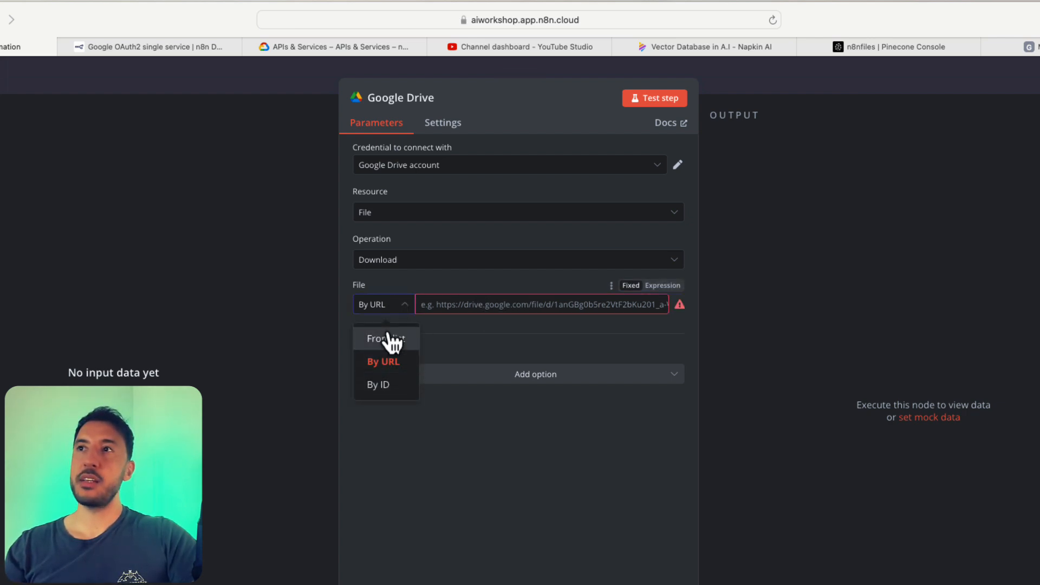
click(388, 337)
Choose constitution.pdf as the file for the Google Drive node to download, and test the node
click(462, 306)
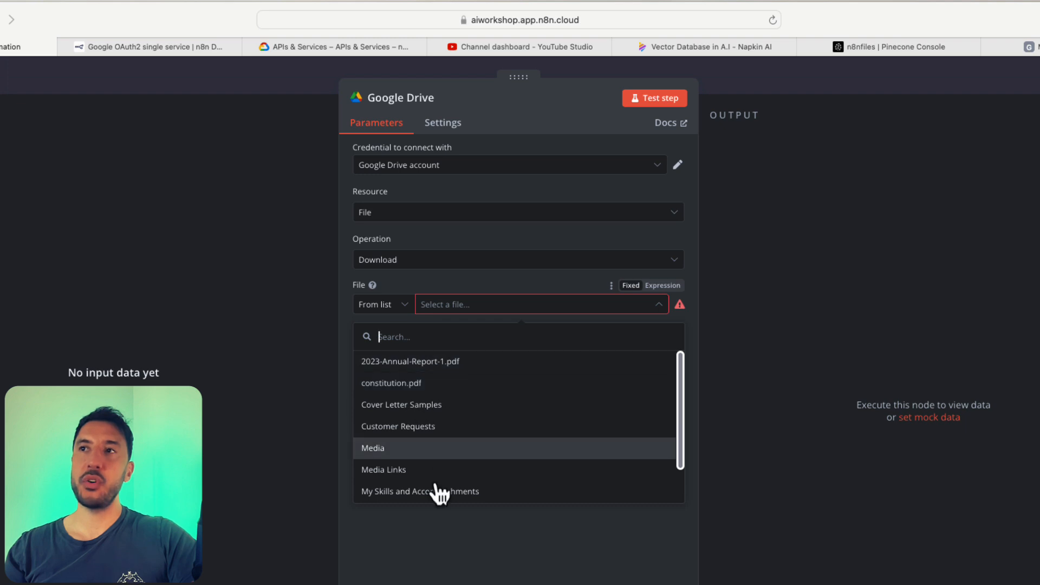
click(399, 386)
click(756, 87)
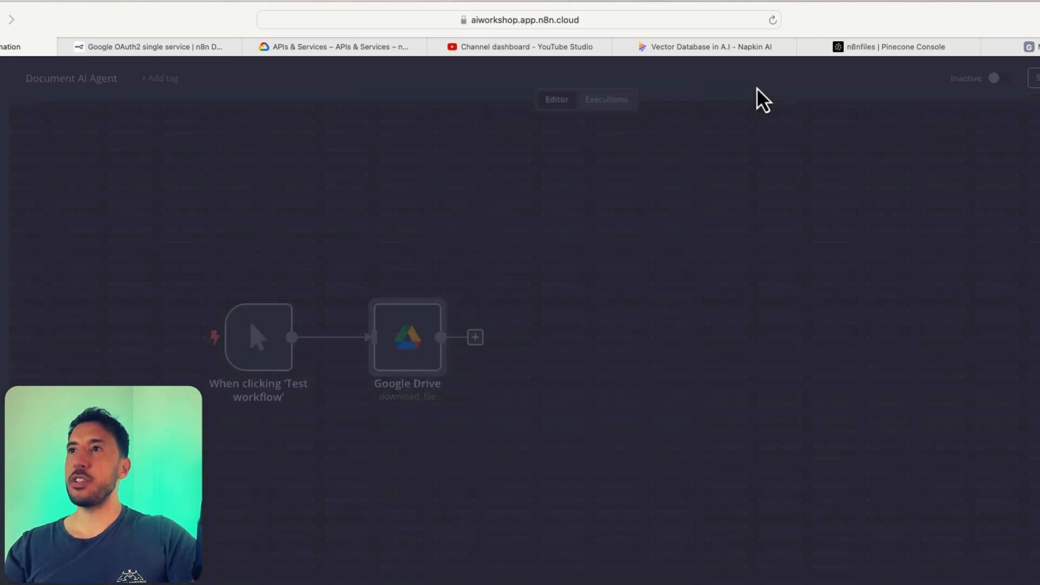
double_click(410, 338)
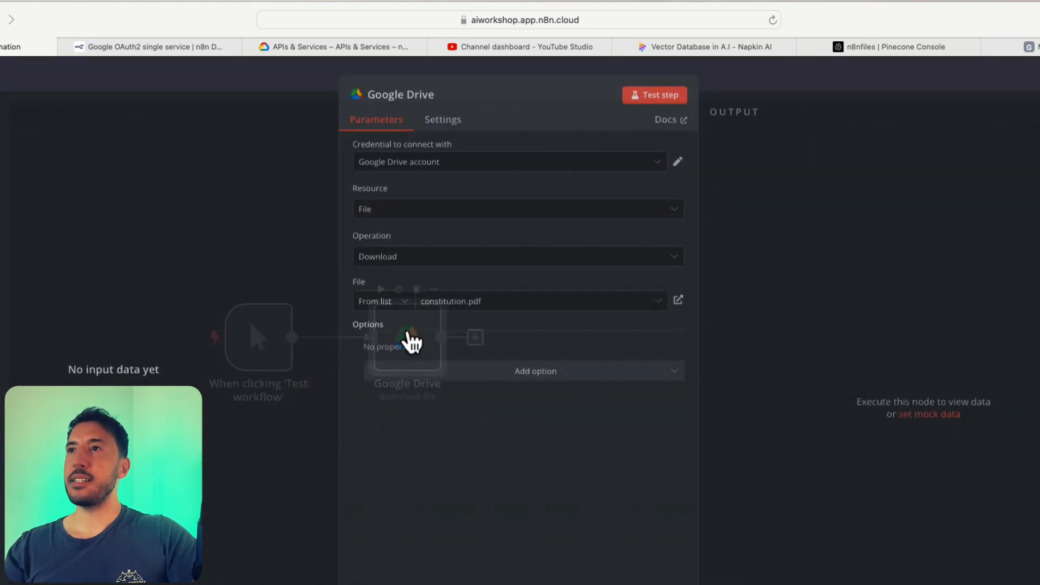
click(668, 106)
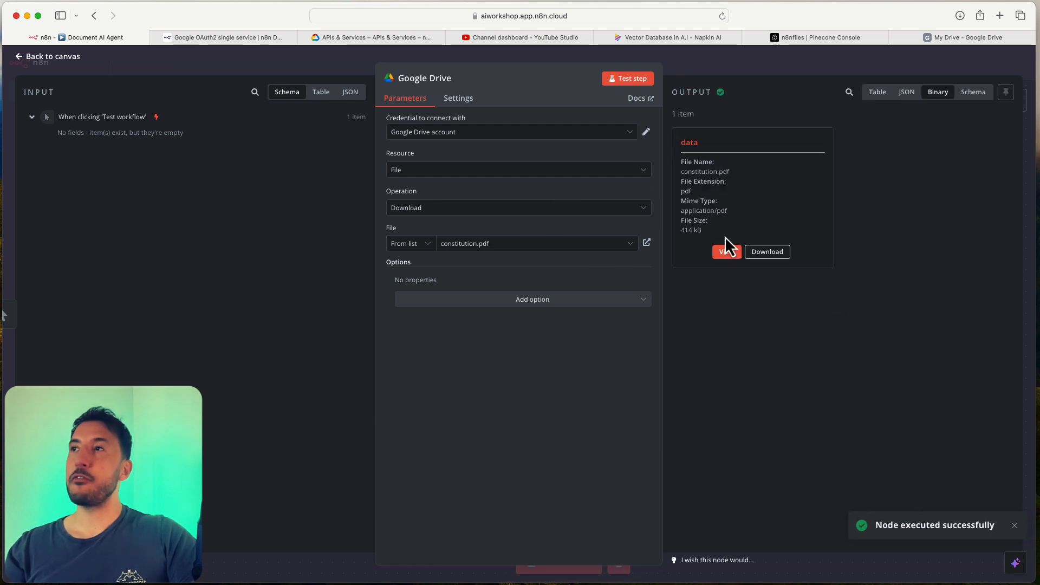
Check the source file constitution.pdf in Google Drive and preview the PDF downloaded by the n8n node
click(908, 37)
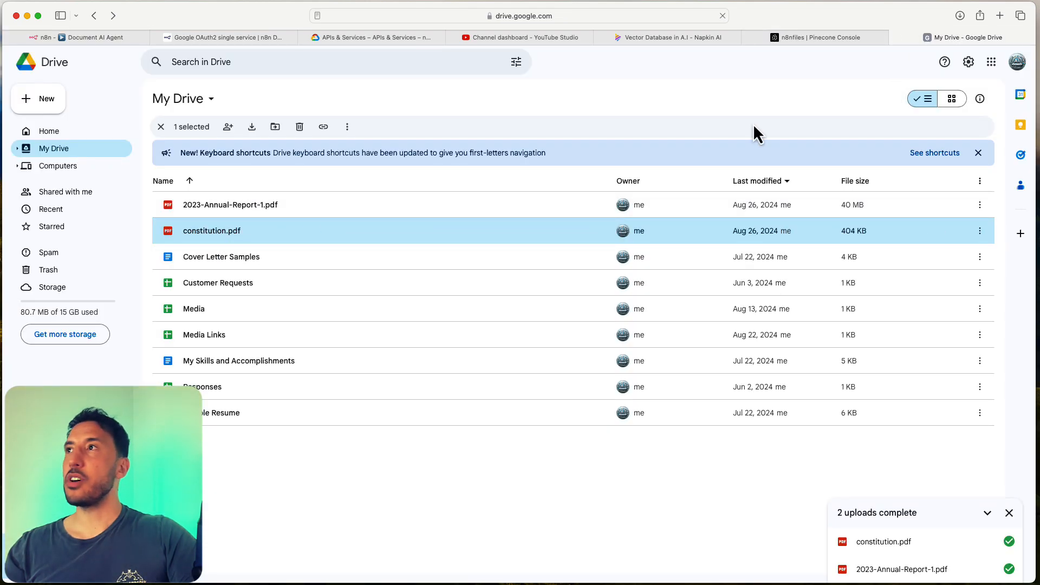
click(82, 36)
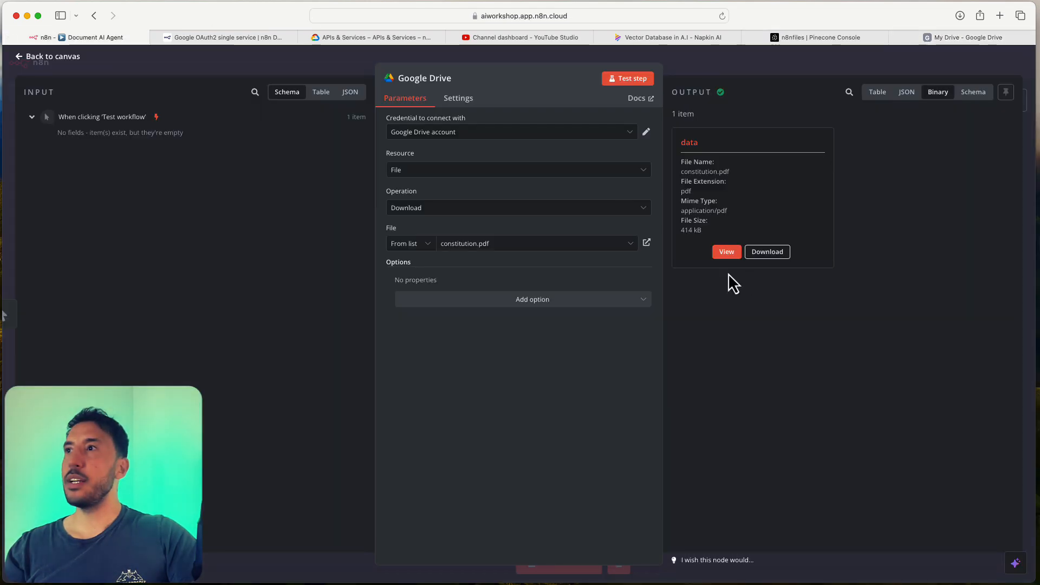
click(726, 253)
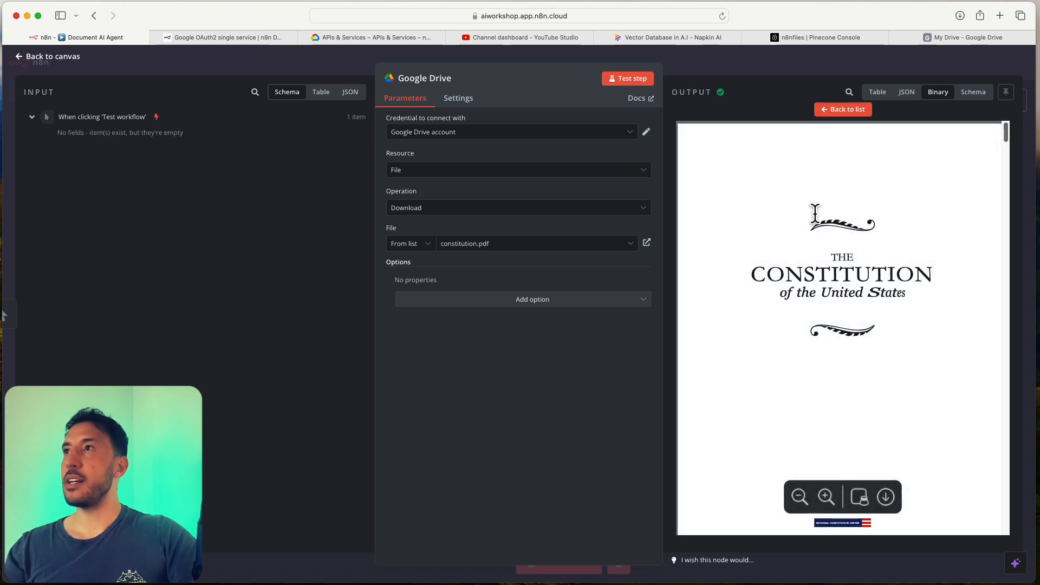
click(829, 111)
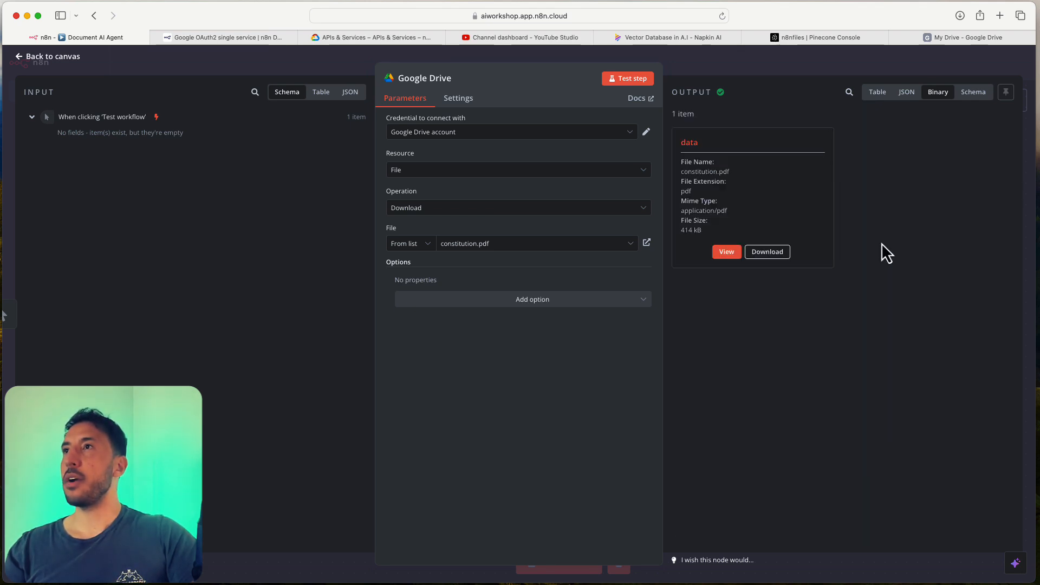
Switch to the Napkin AI document Vector Database in A.I and review its introduction and the Vector Database diagram
click(710, 60)
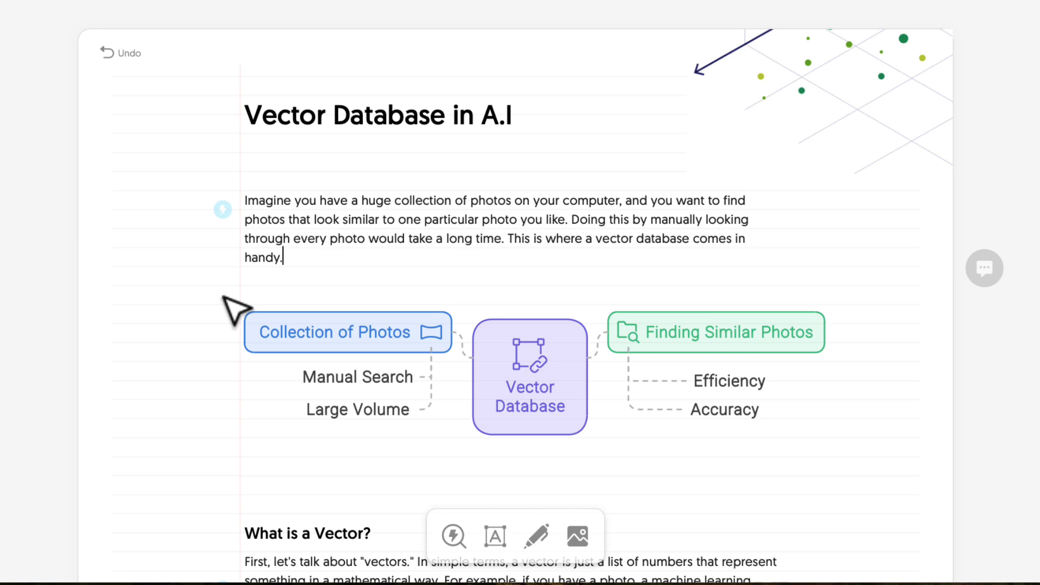
scroll(379, 309, down, 2)
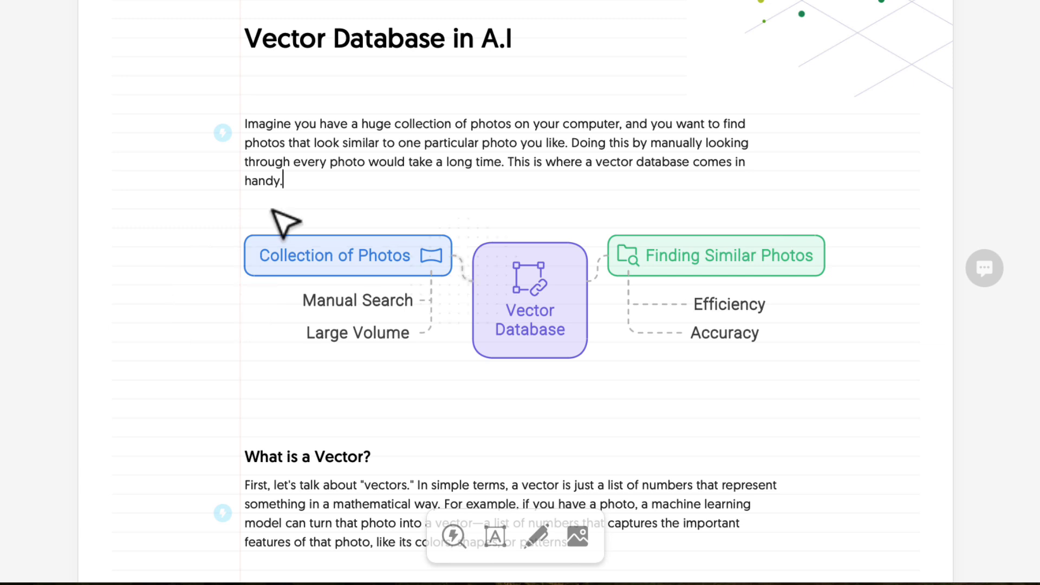
click(387, 200)
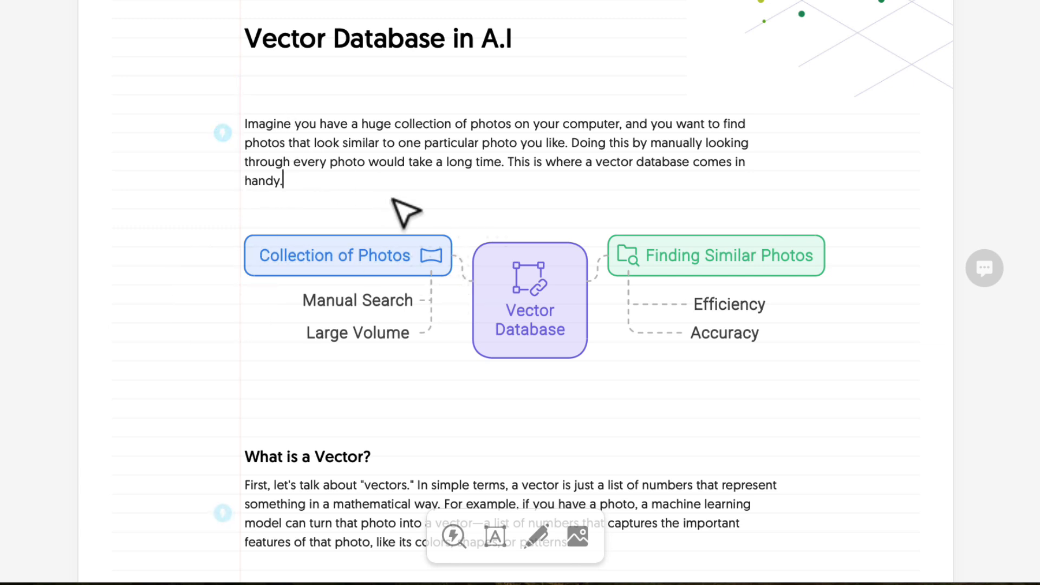
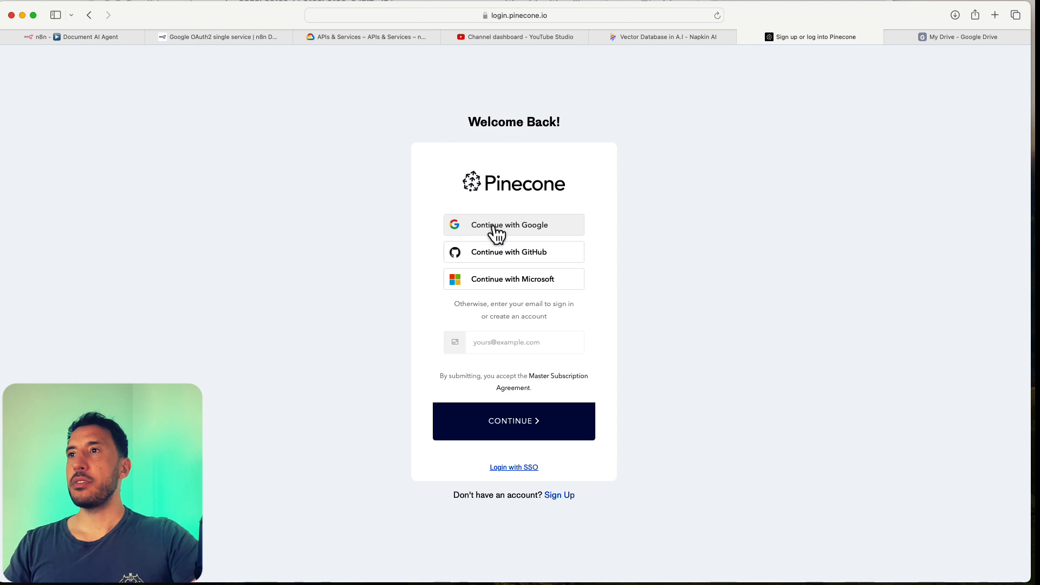
Log into Pinecone with Google and create a project named n8n files
click(493, 226)
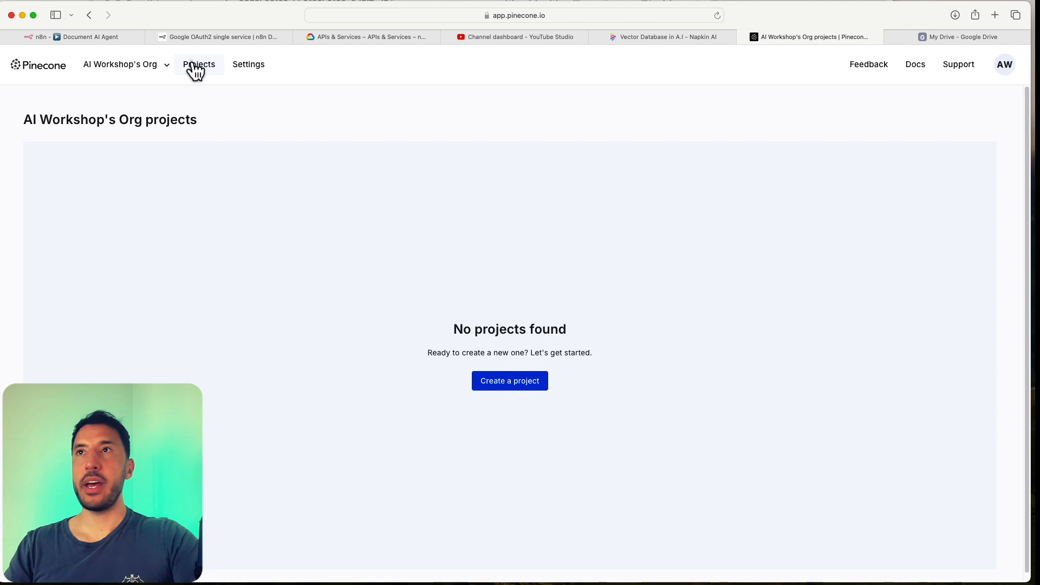
click(506, 381)
text(n8)
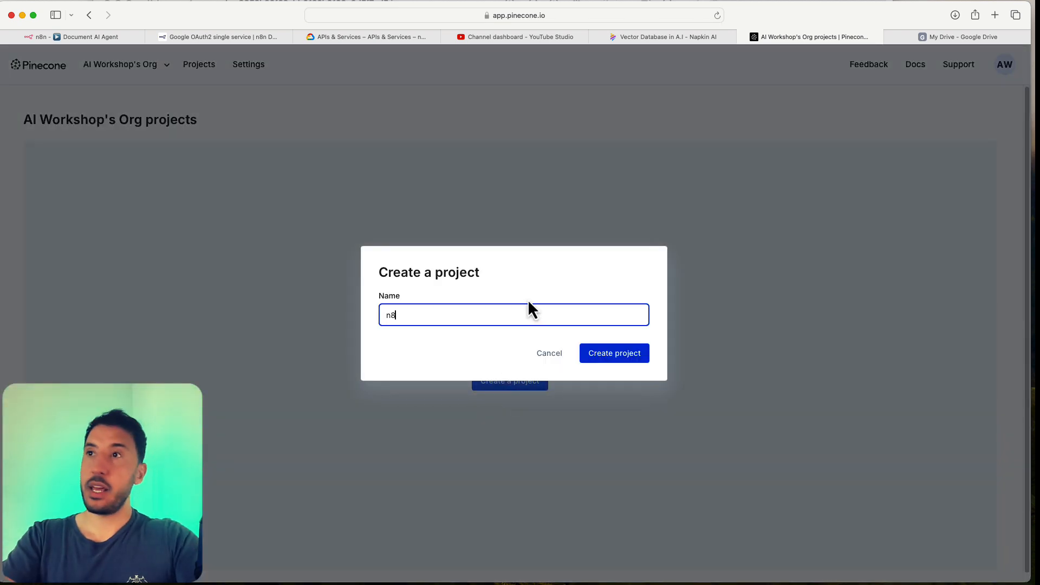
text(n docs)
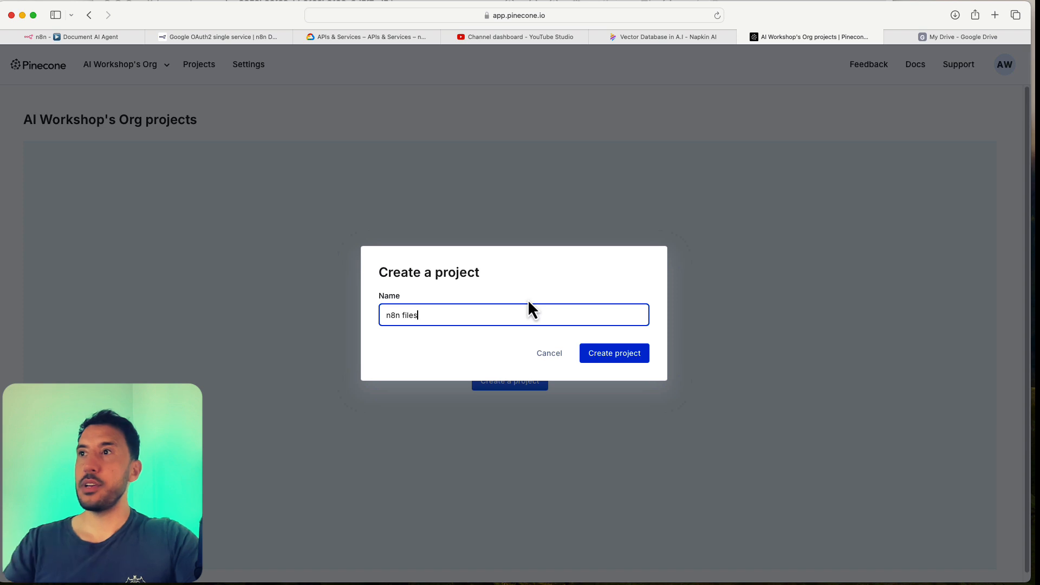
click(627, 357)
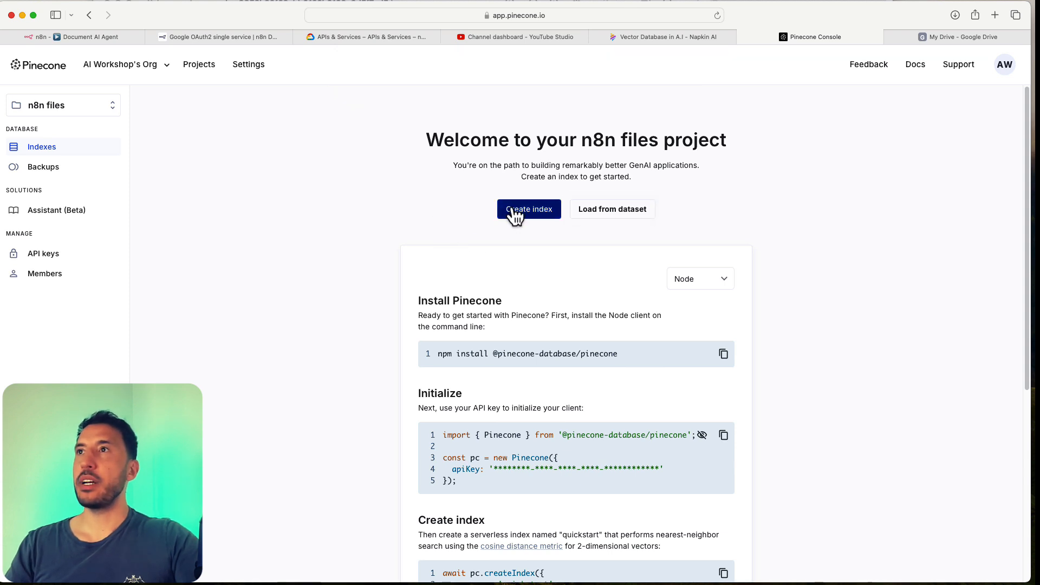
Start a new index named n8n and configure it by the text-embedding-3-small model with 1536 dimensions and cosine metric
click(529, 213)
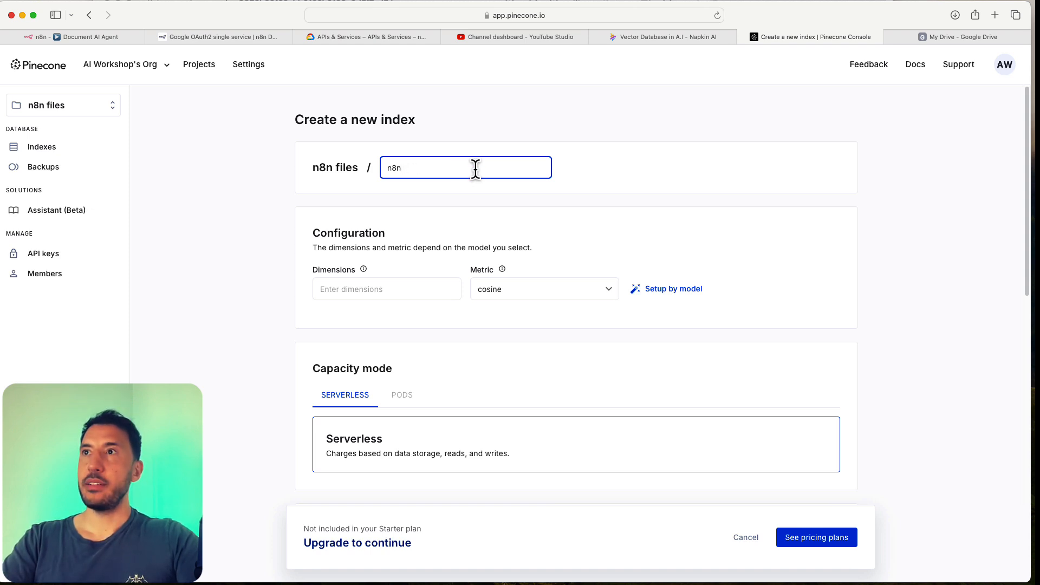
click(449, 292)
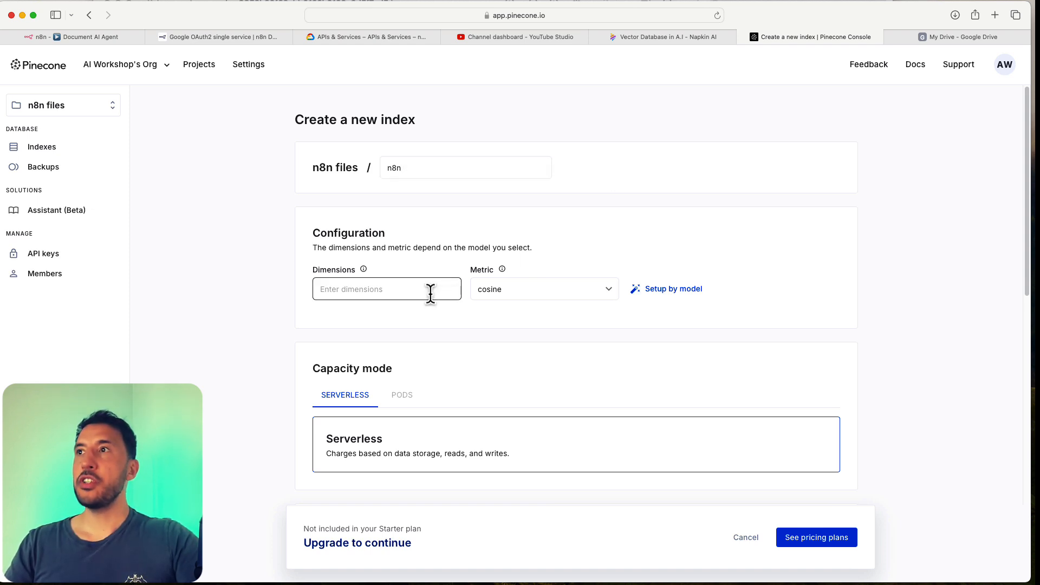
click(676, 295)
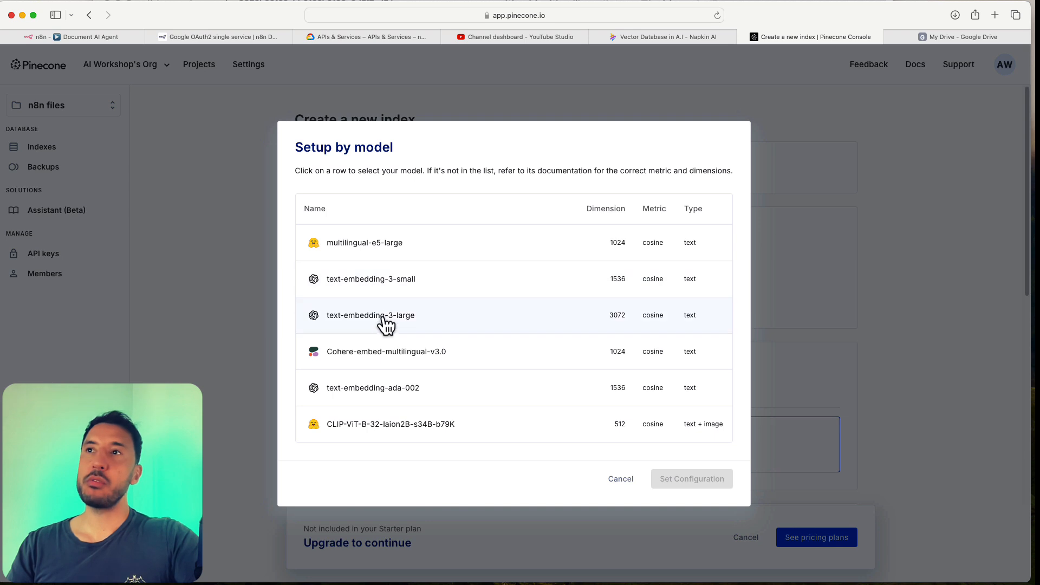
click(384, 281)
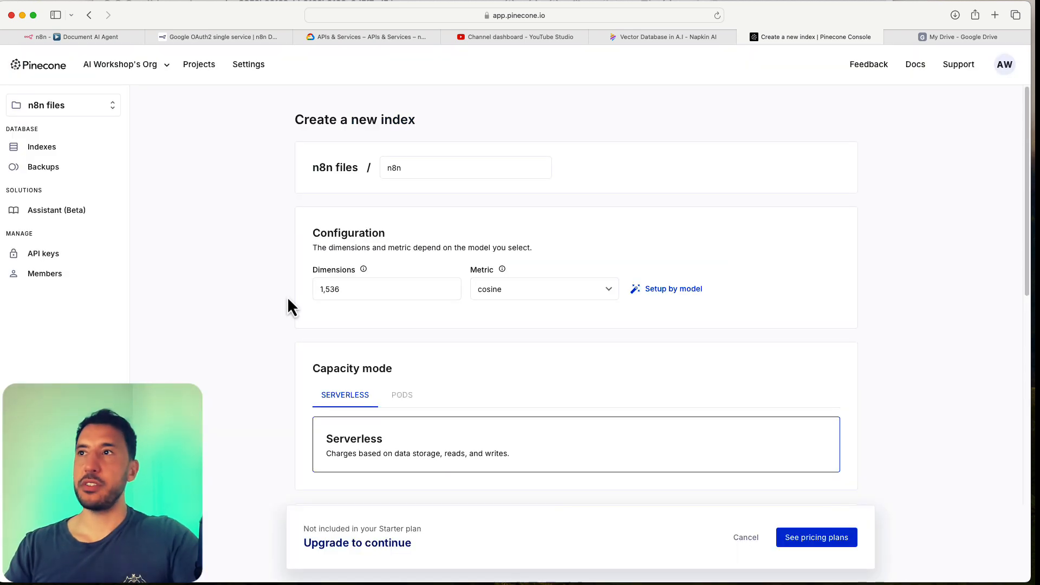
Choose AWS as the cloud provider with the Virginia us-east-1 region and create the serverless n8n index
scroll(287, 303, down, 3)
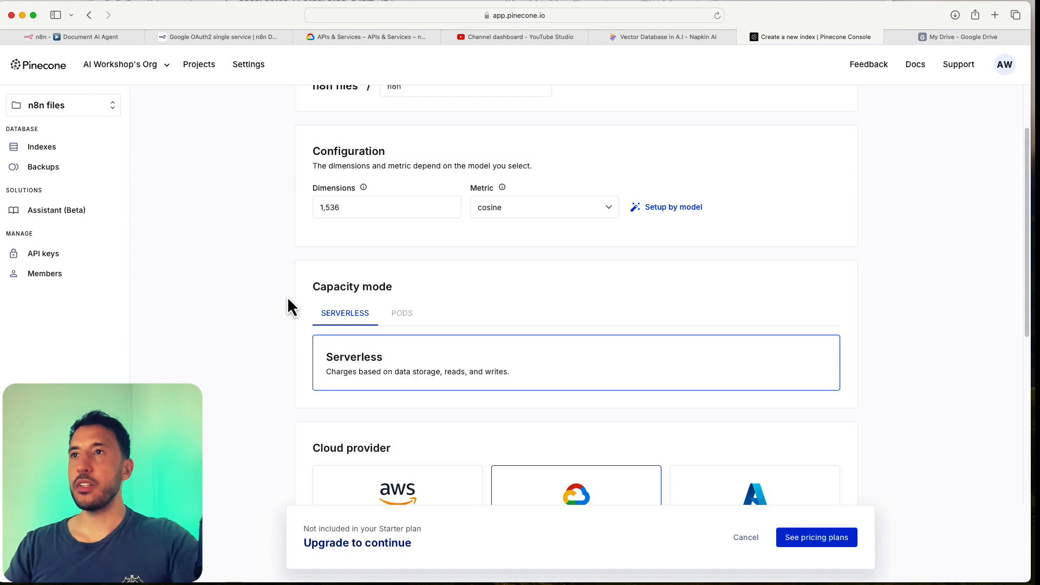
scroll(389, 323, down, 3)
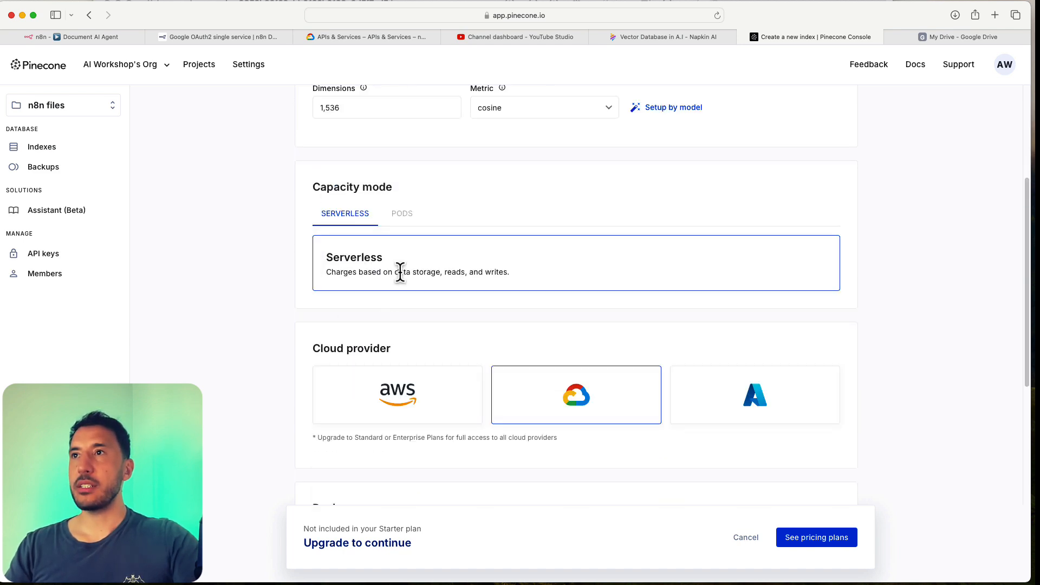
scroll(391, 282, down, 3)
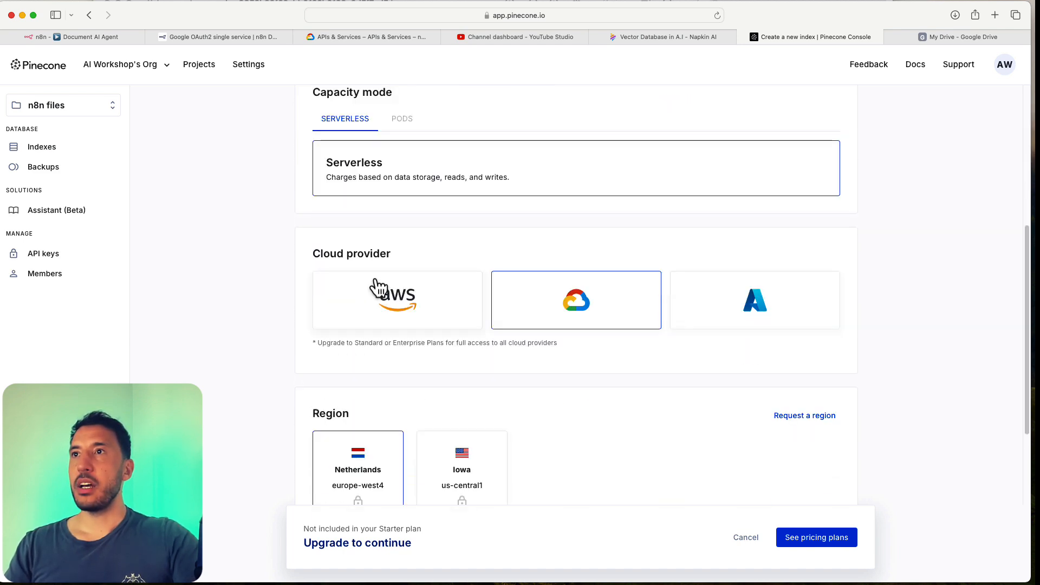
click(382, 297)
scroll(236, 292, down, 3)
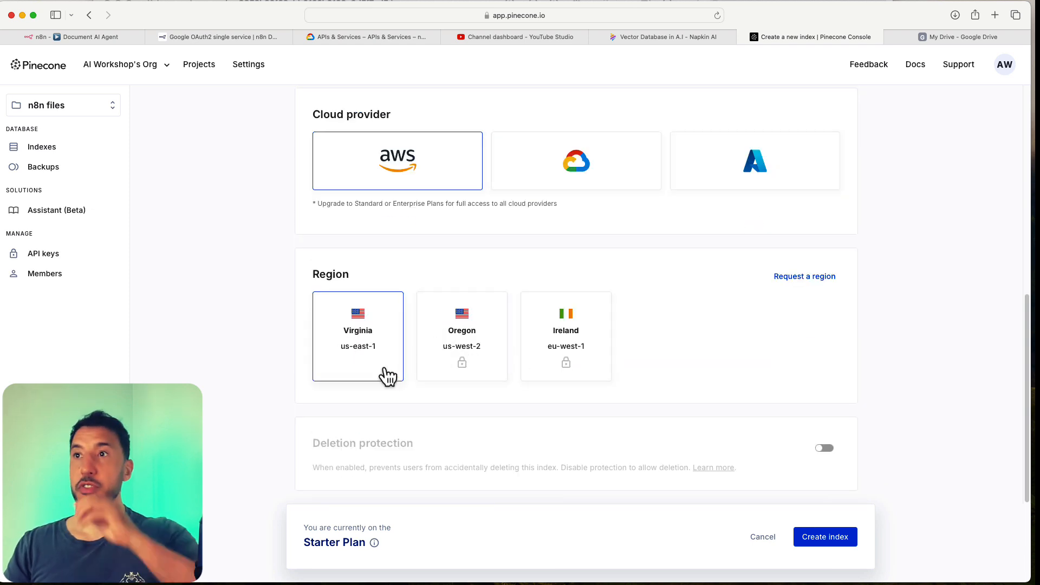
click(365, 344)
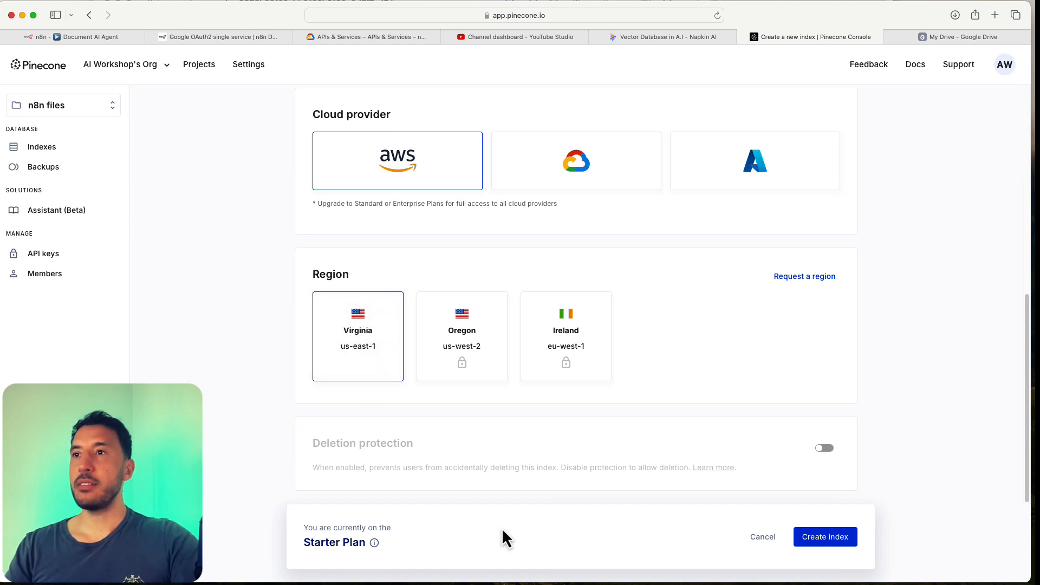
click(837, 544)
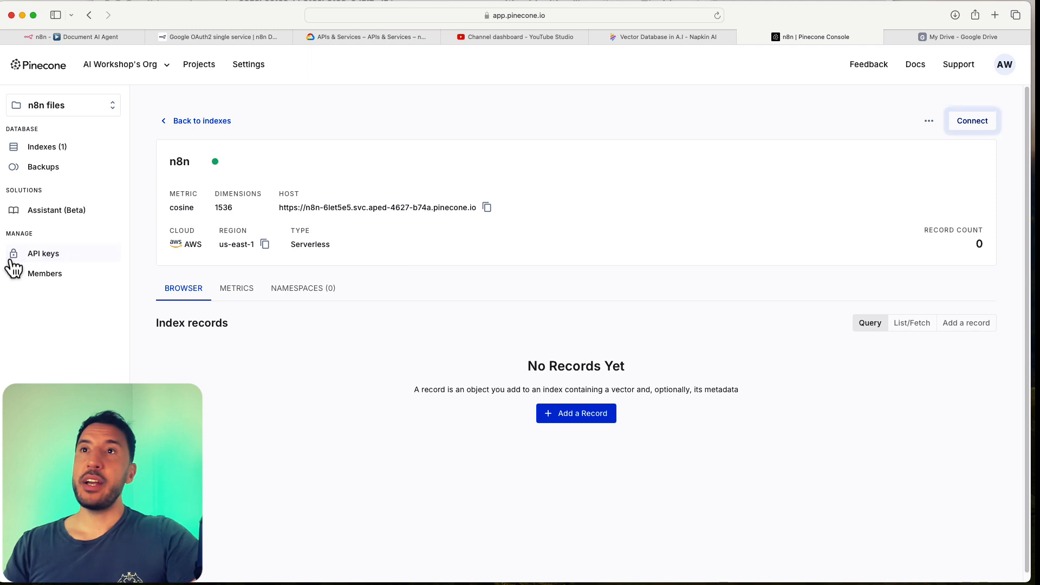
Create a Pinecone API key named n8n, copy its value and switch to the Document AI Agent workflow in n8n
click(48, 259)
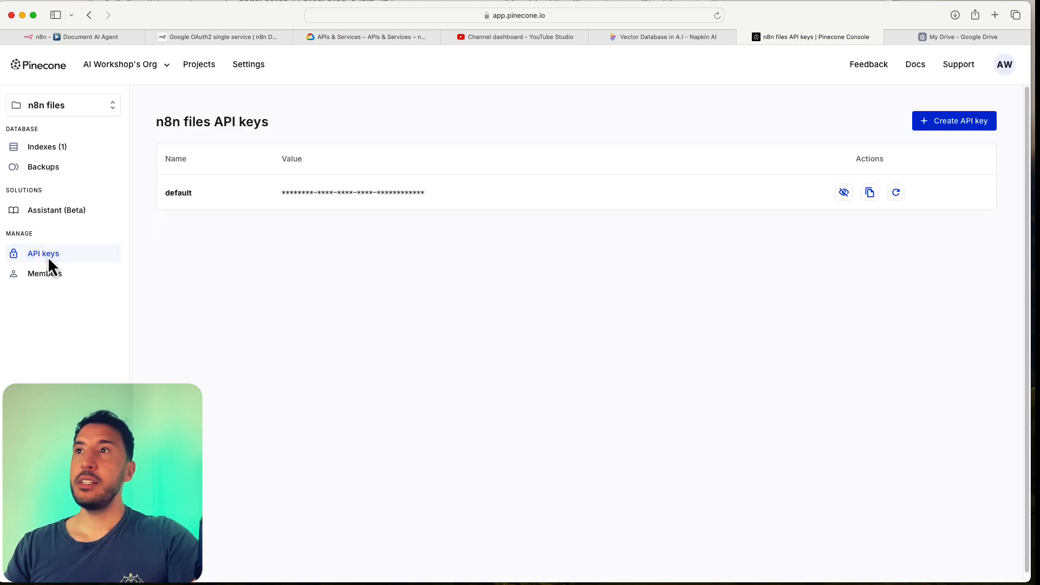
click(965, 125)
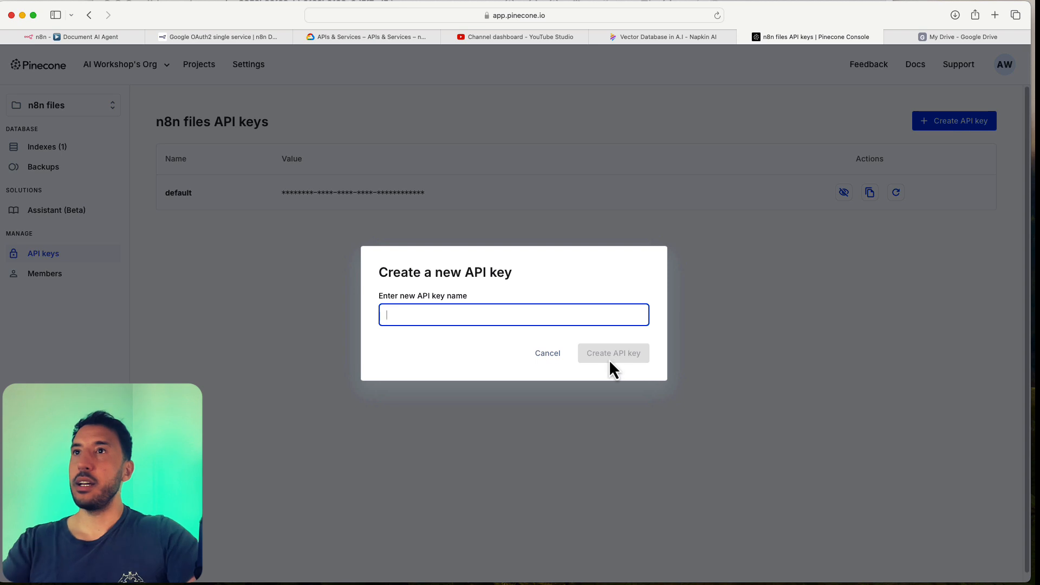
text(n8n)
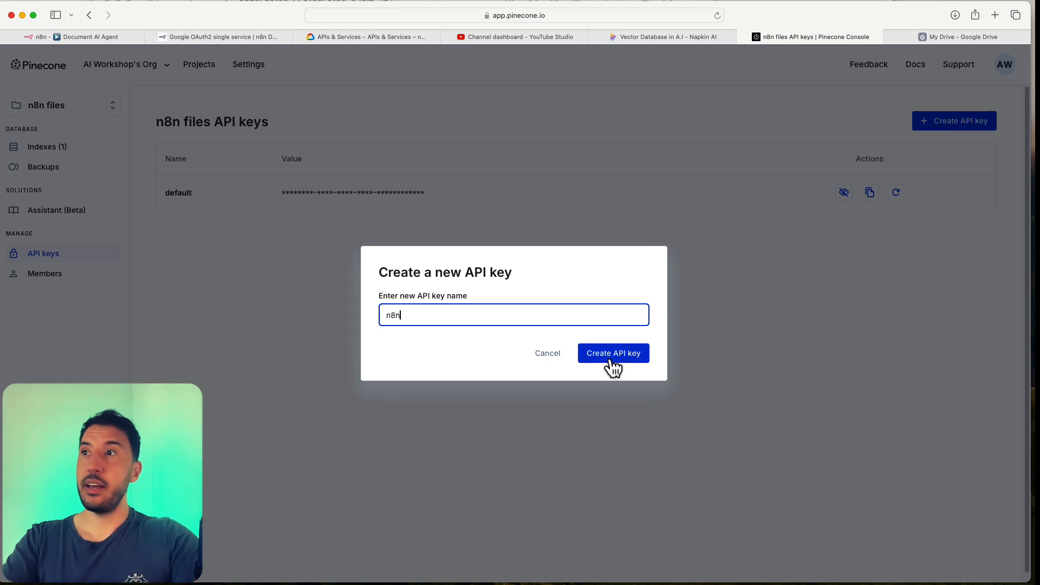
click(637, 368)
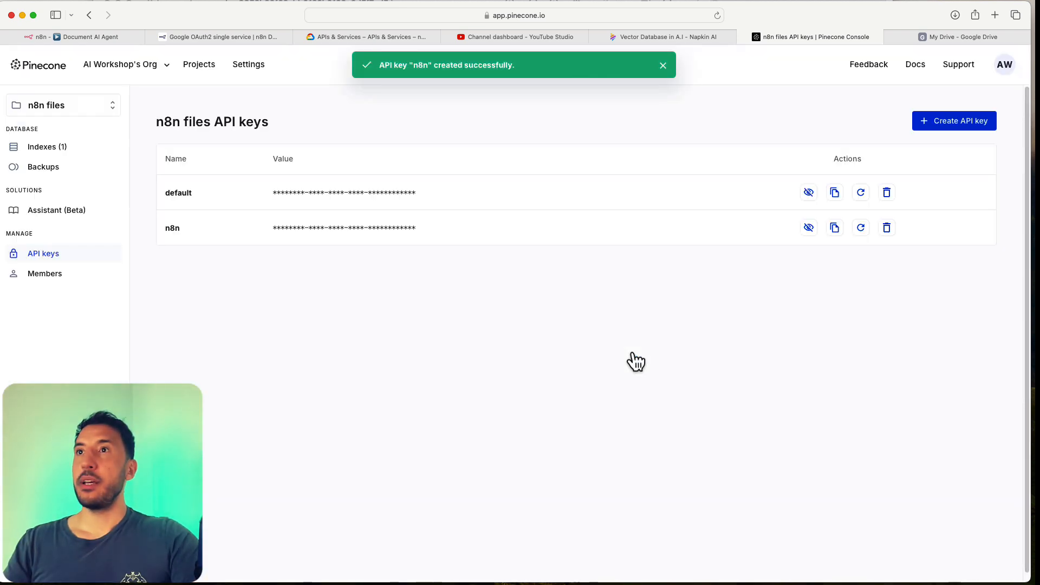
click(835, 228)
click(85, 38)
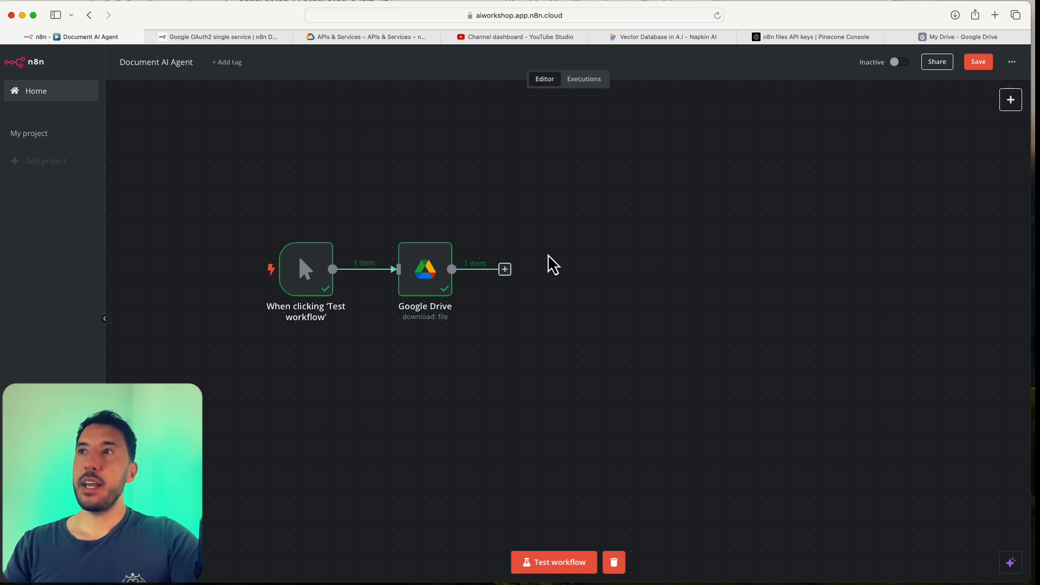
click(505, 269)
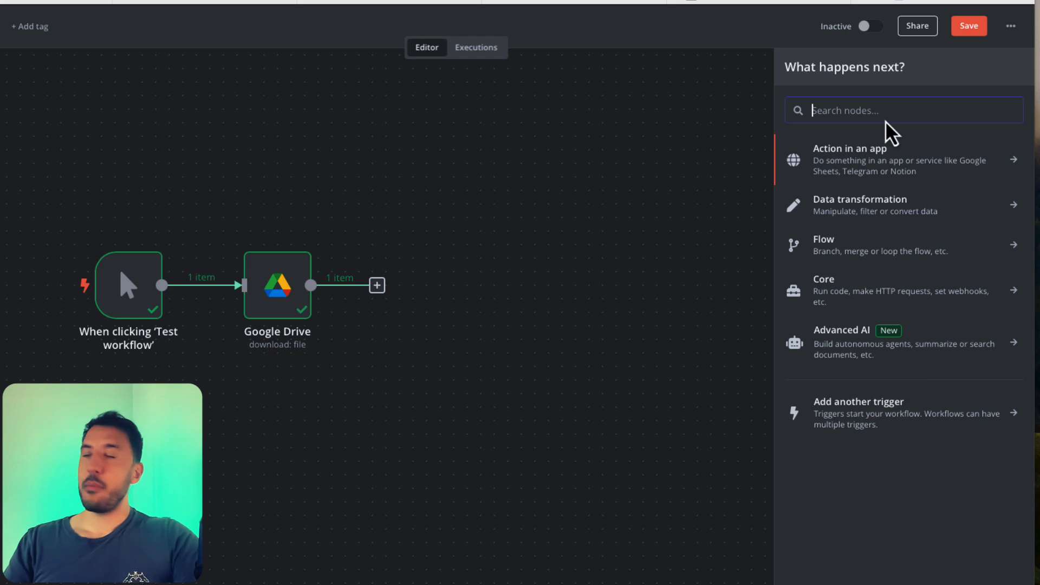
text(pineco)
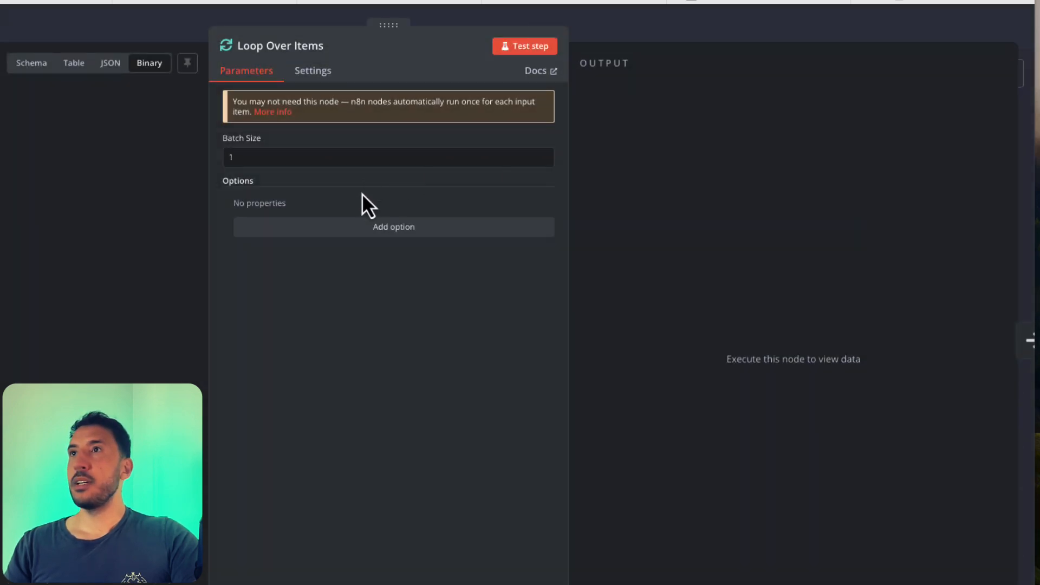
key(Escape)
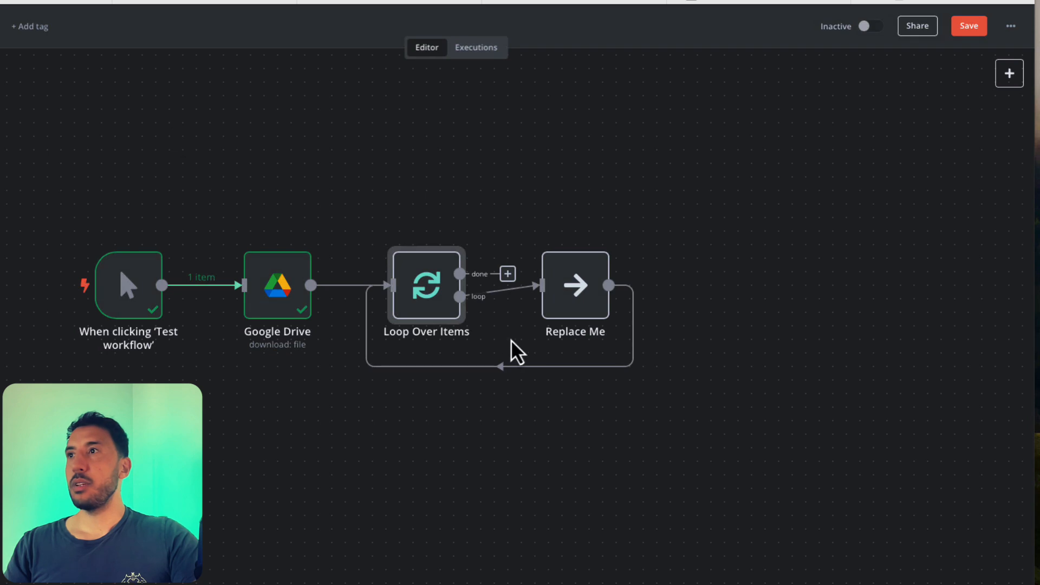
drag(654, 433, 418, 250)
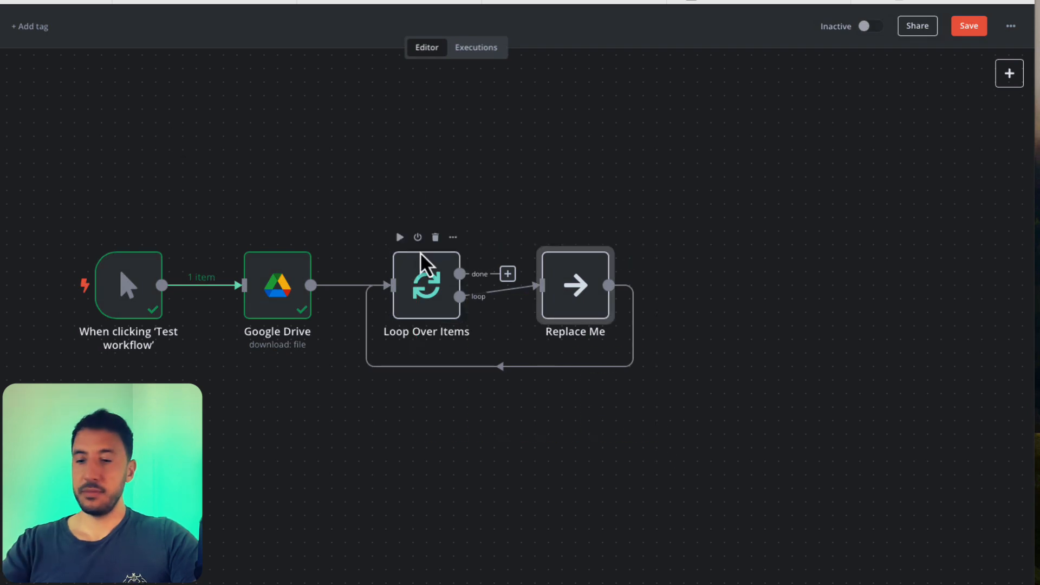
key(Delete)
click(435, 238)
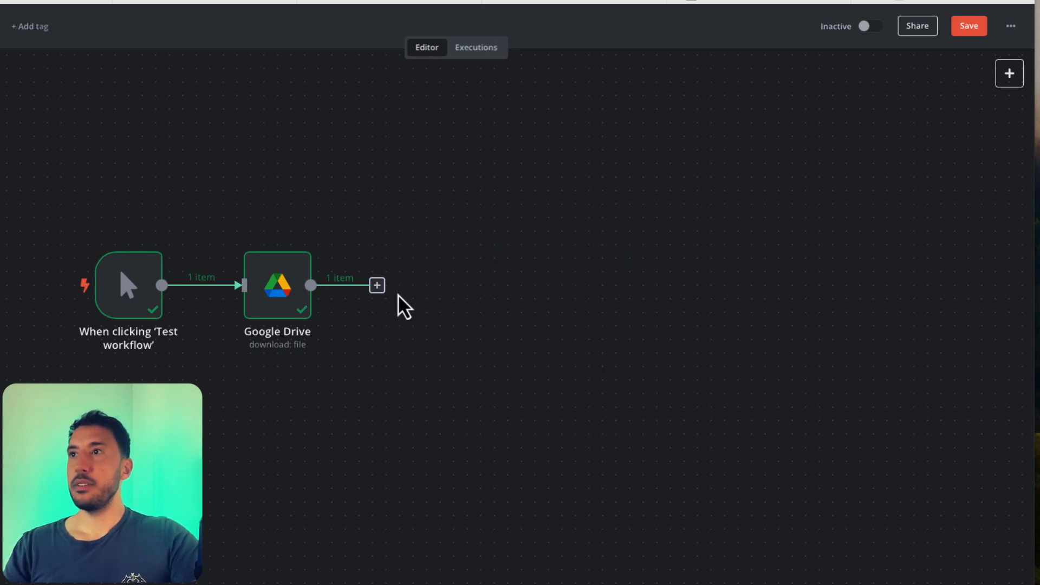
Add a Pinecone Vector Store node from the AI vector stores after the Google Drive node
click(378, 285)
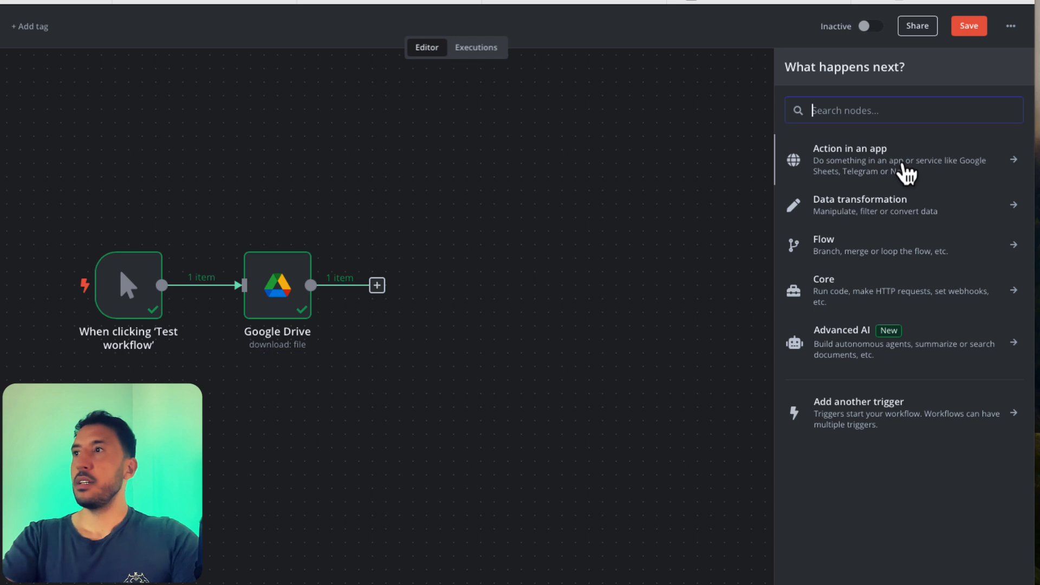
click(837, 351)
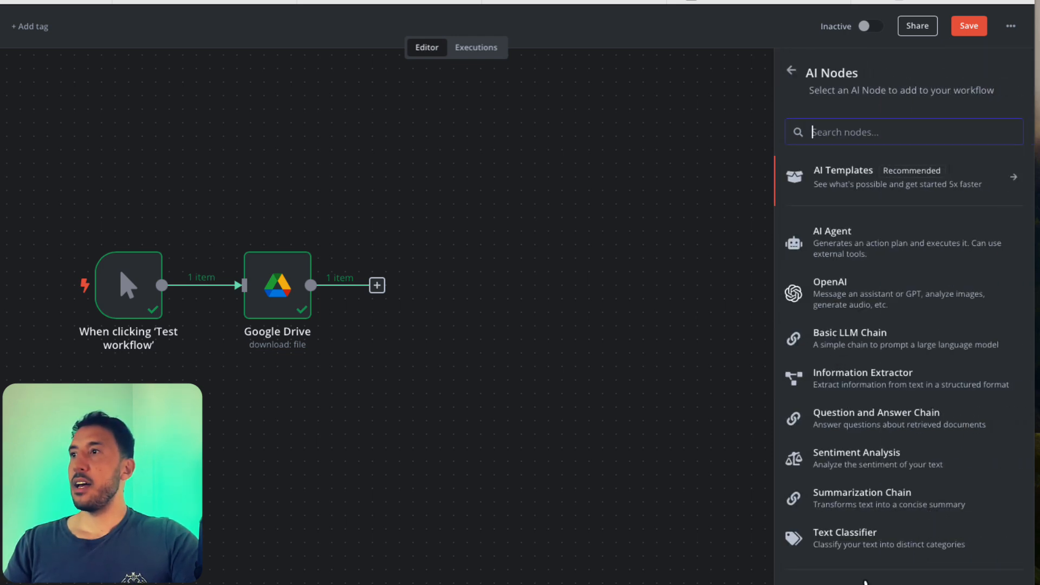
click(896, 576)
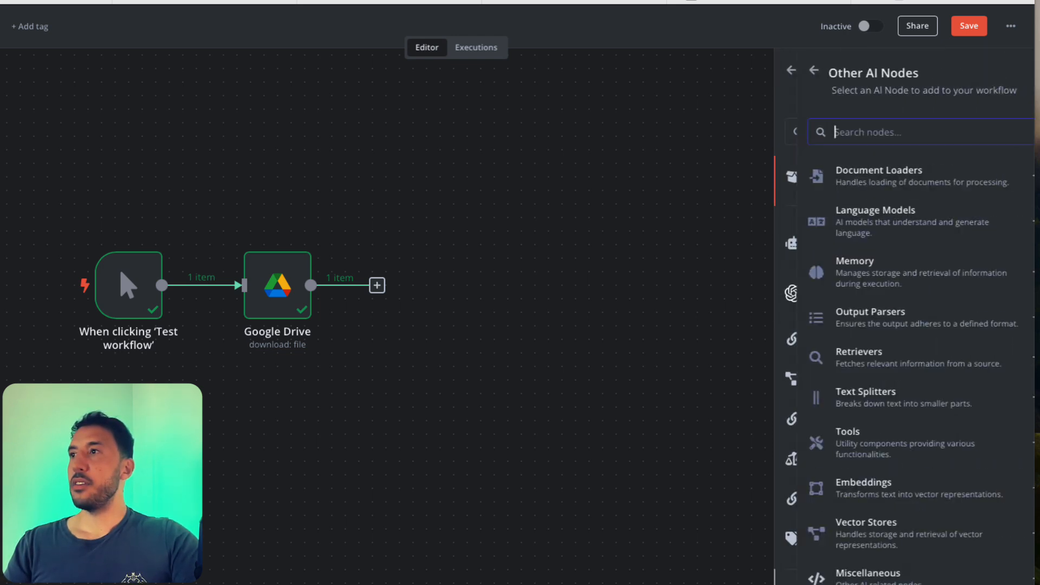
click(869, 545)
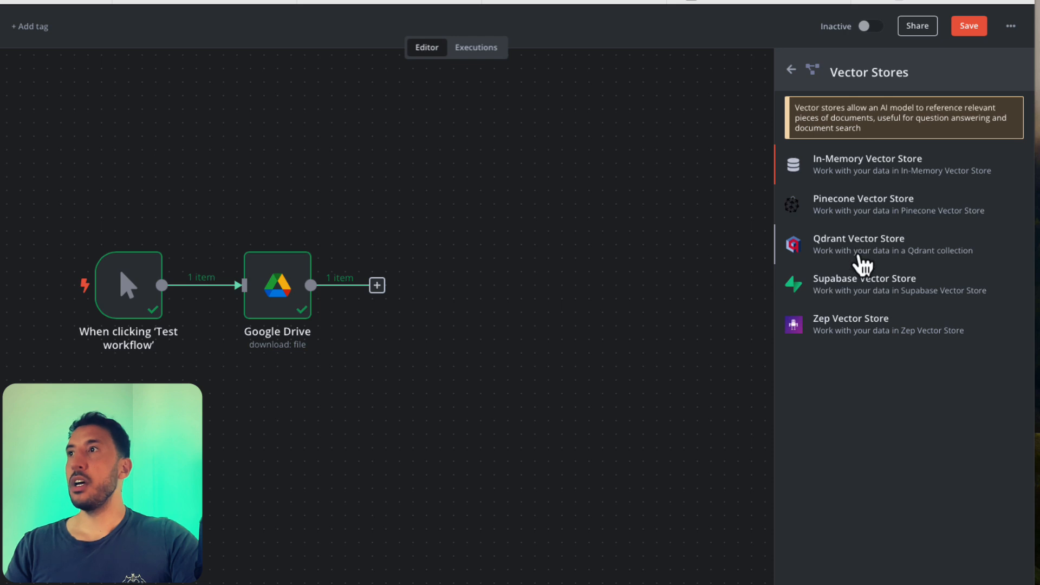
click(861, 213)
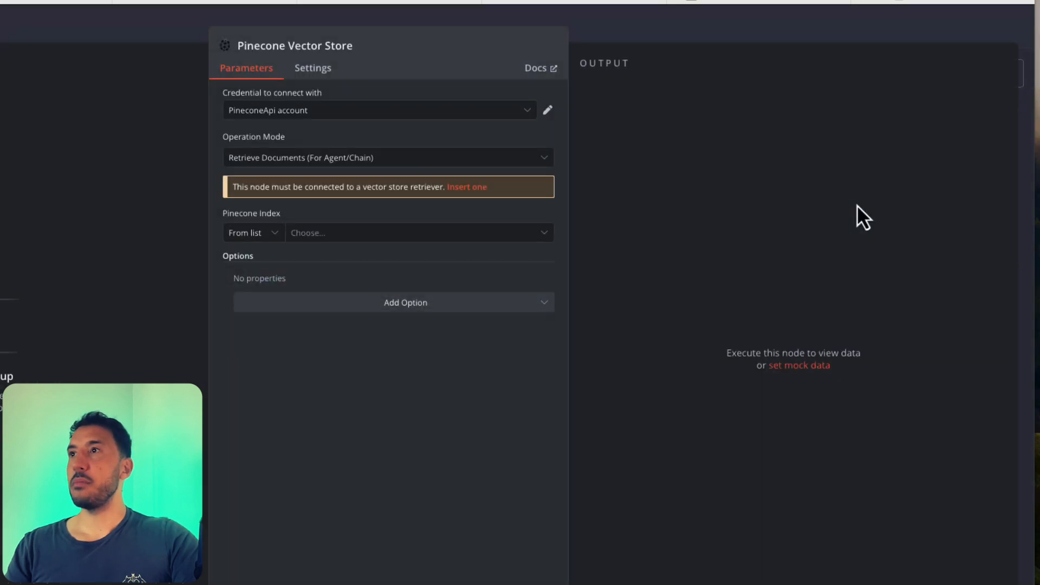
Create a new PineconeApi credential for the vector store node by pasting the copied API key, and save it
click(317, 113)
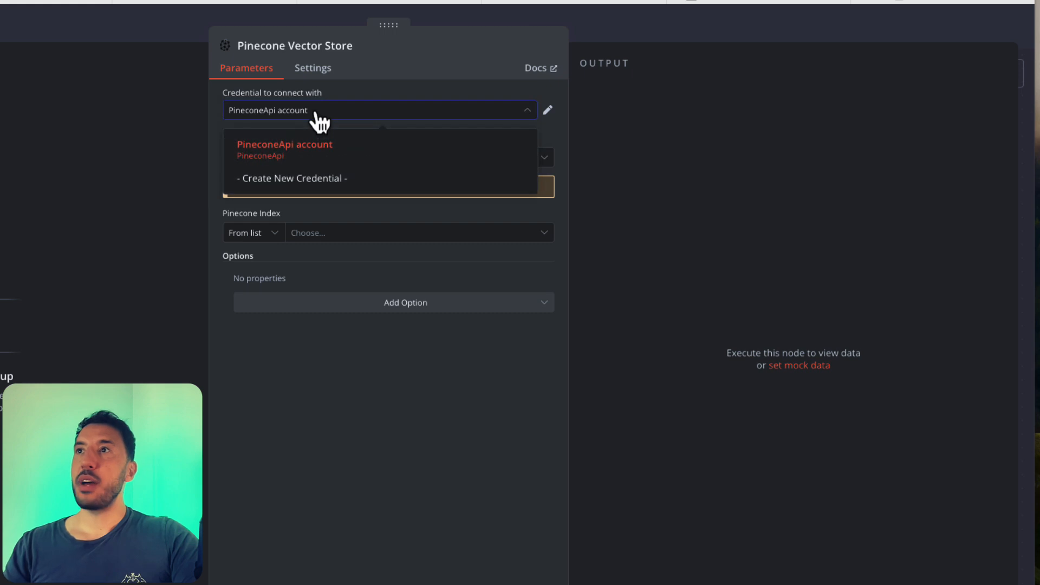
click(302, 183)
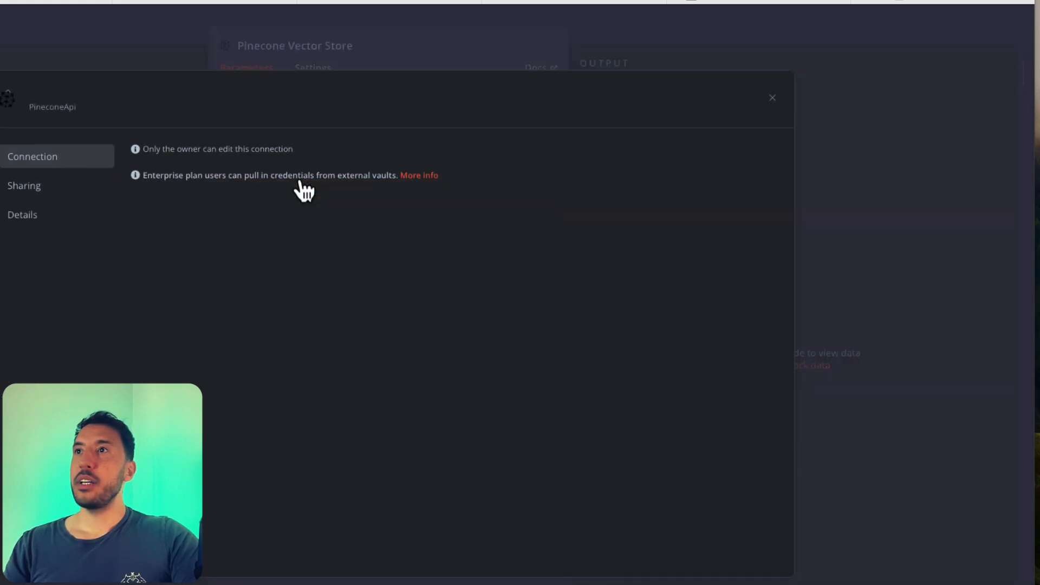
click(154, 208)
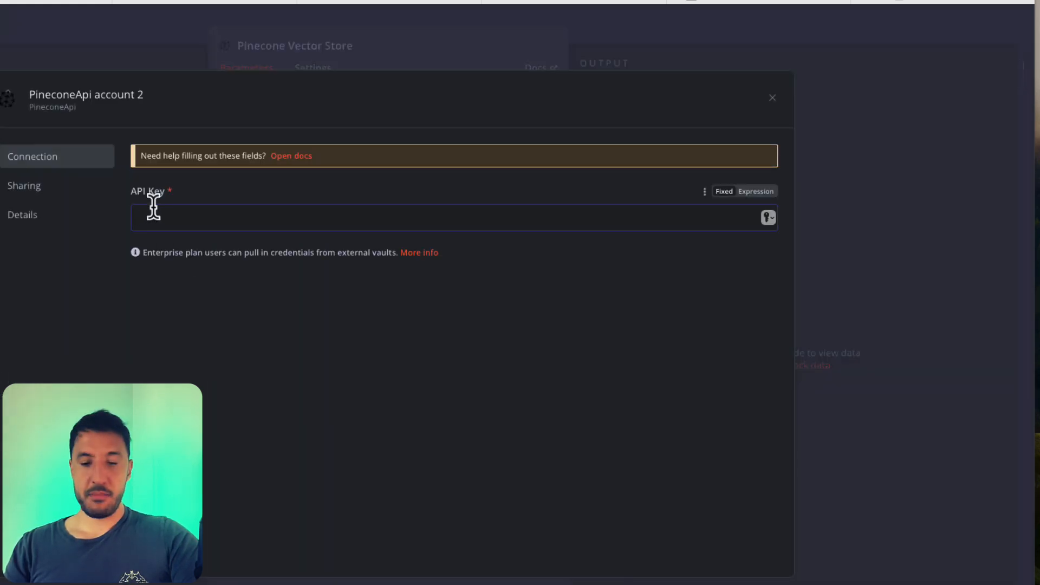
key(ctrl+v)
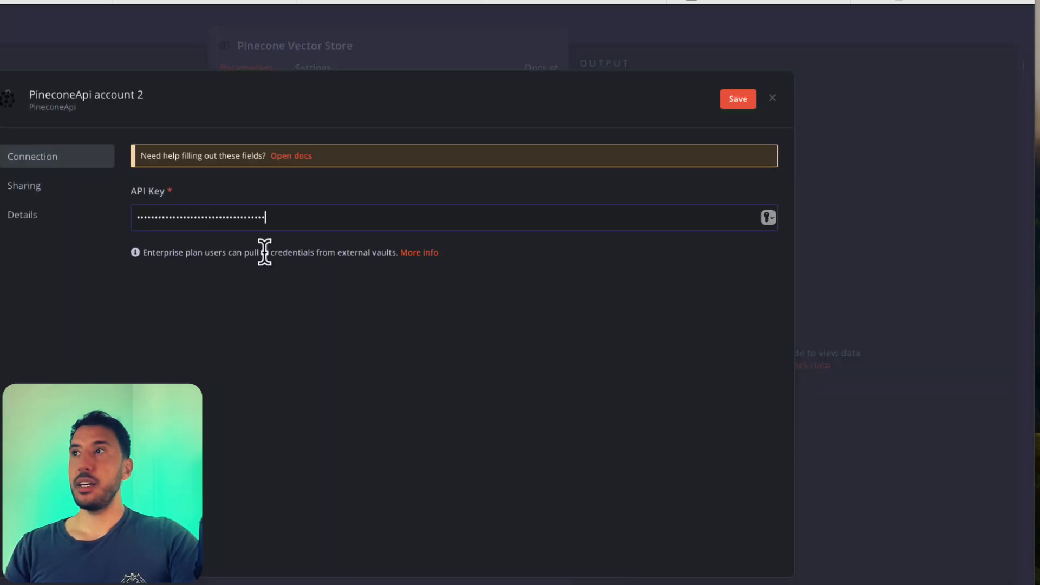
click(729, 104)
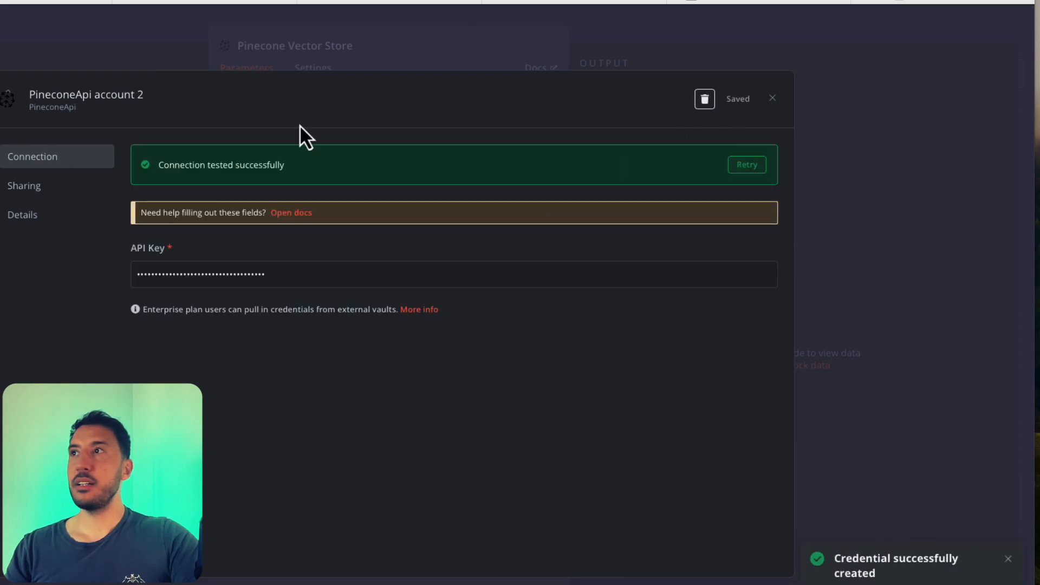
click(265, 57)
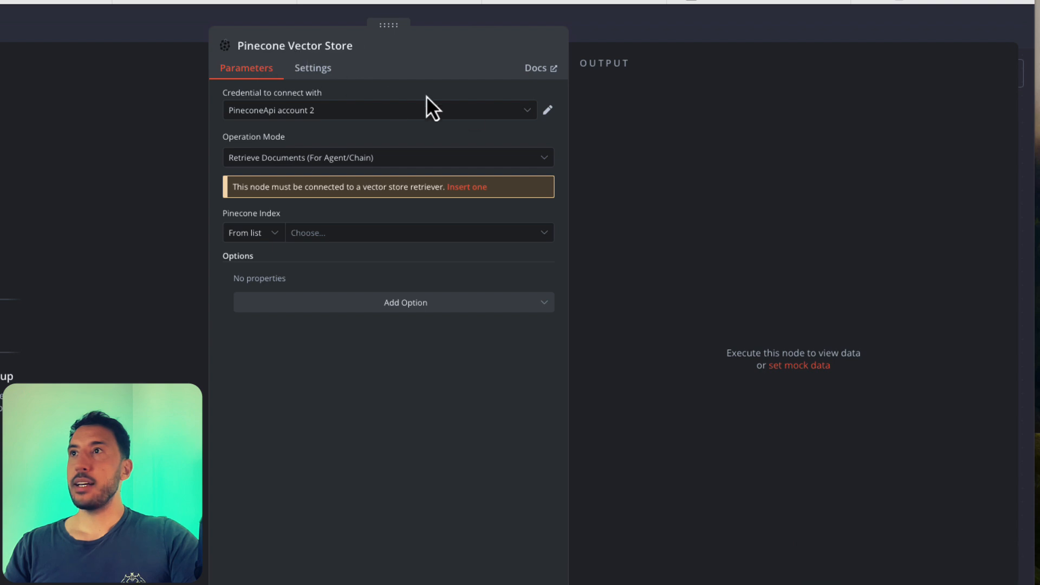
Delete the old PineconeApi account credential and use PineconeApi account 2 for the Pinecone Vector Store node
click(499, 118)
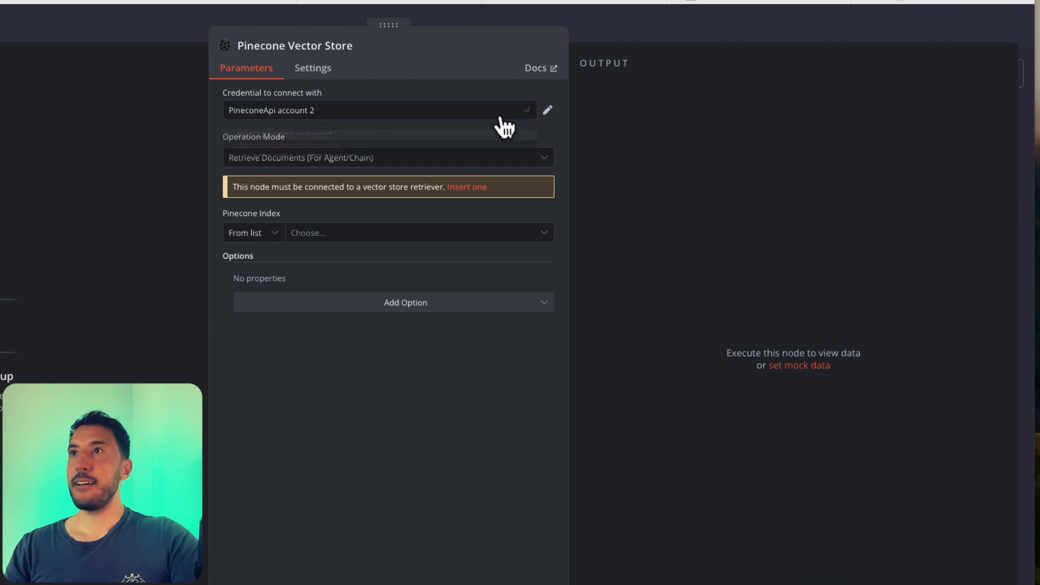
click(548, 111)
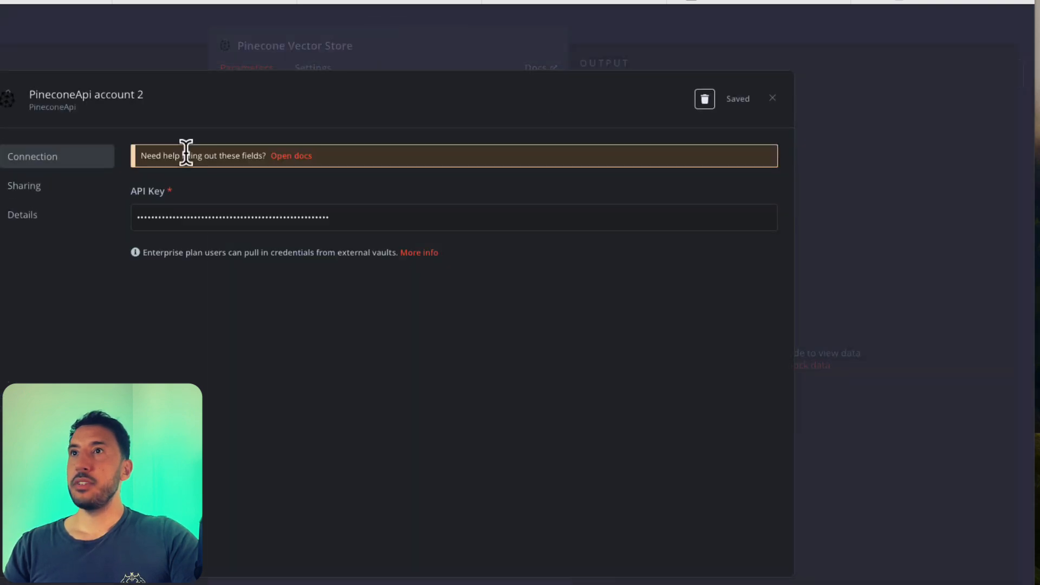
click(773, 98)
click(337, 113)
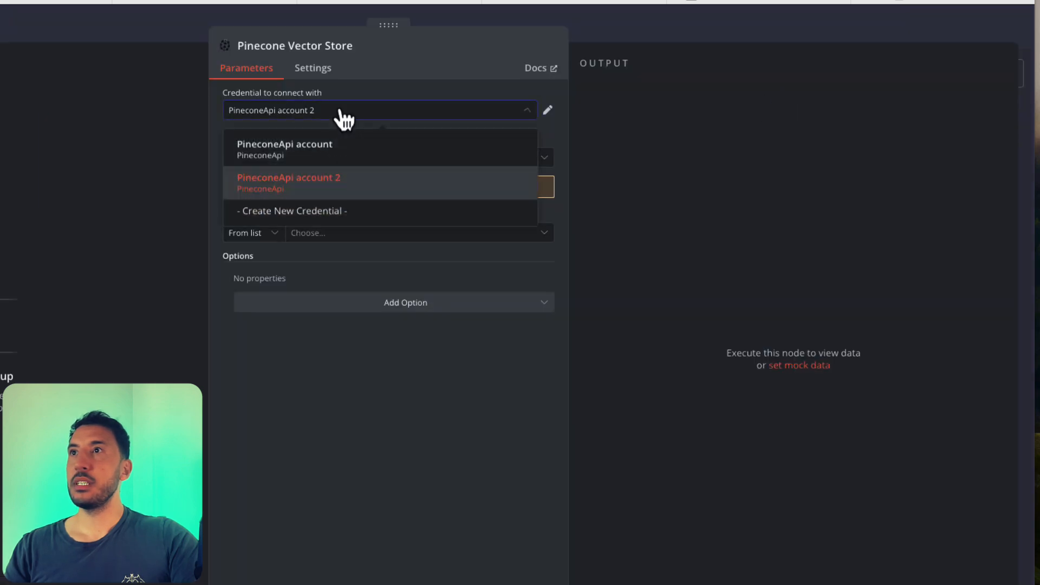
click(284, 161)
click(546, 110)
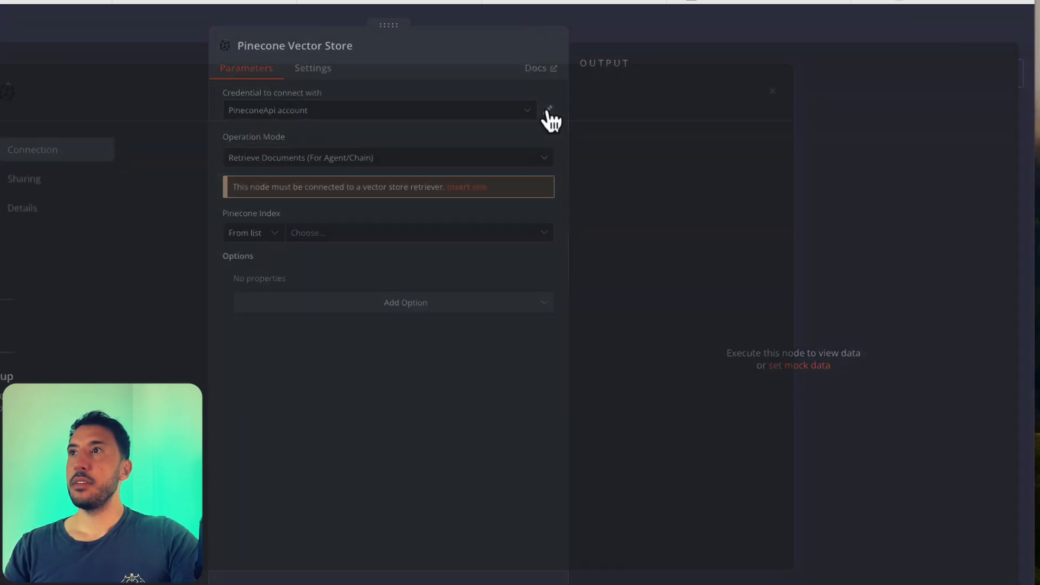
click(706, 101)
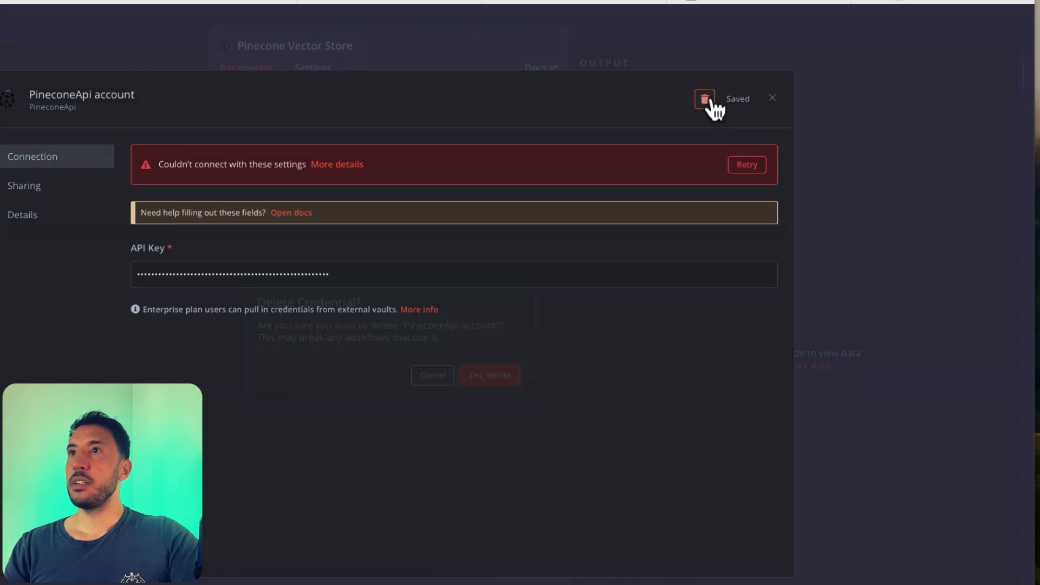
click(481, 382)
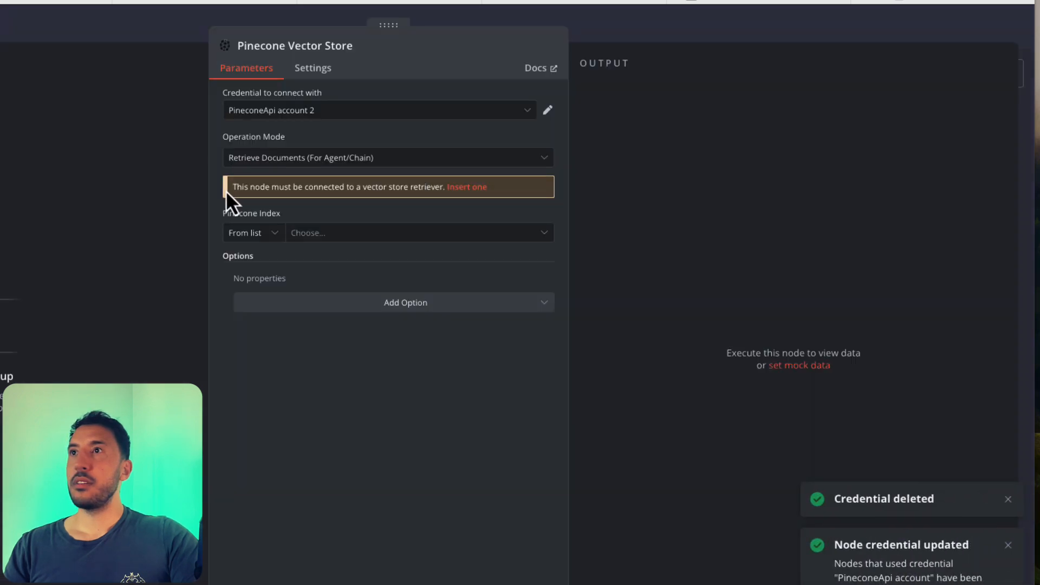
click(359, 115)
click(300, 144)
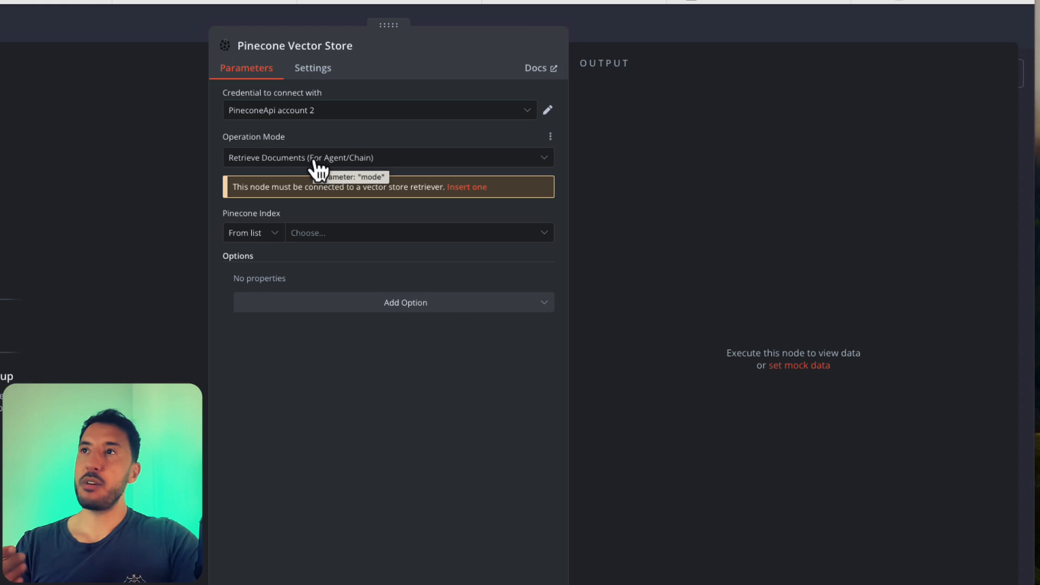
Set the Pinecone Vector Store node to the Insert Documents operation mode and choose the n8n index from the list
click(319, 171)
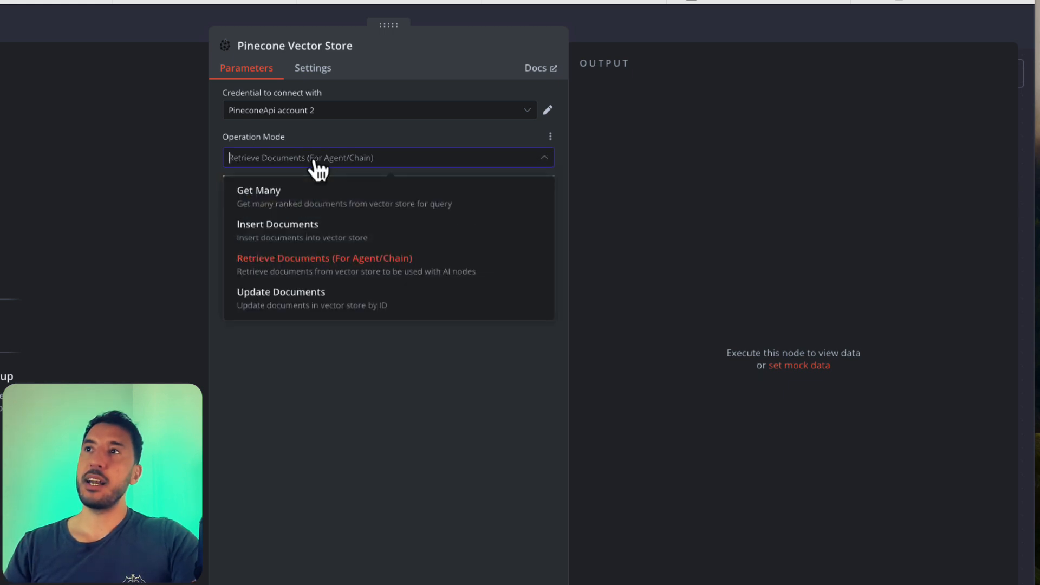
click(281, 246)
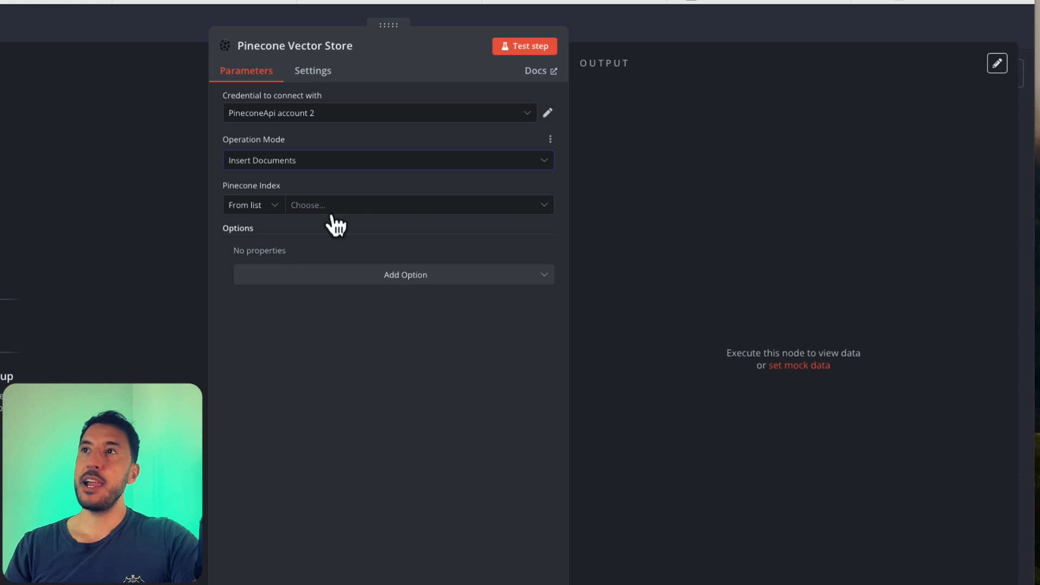
click(256, 208)
click(309, 179)
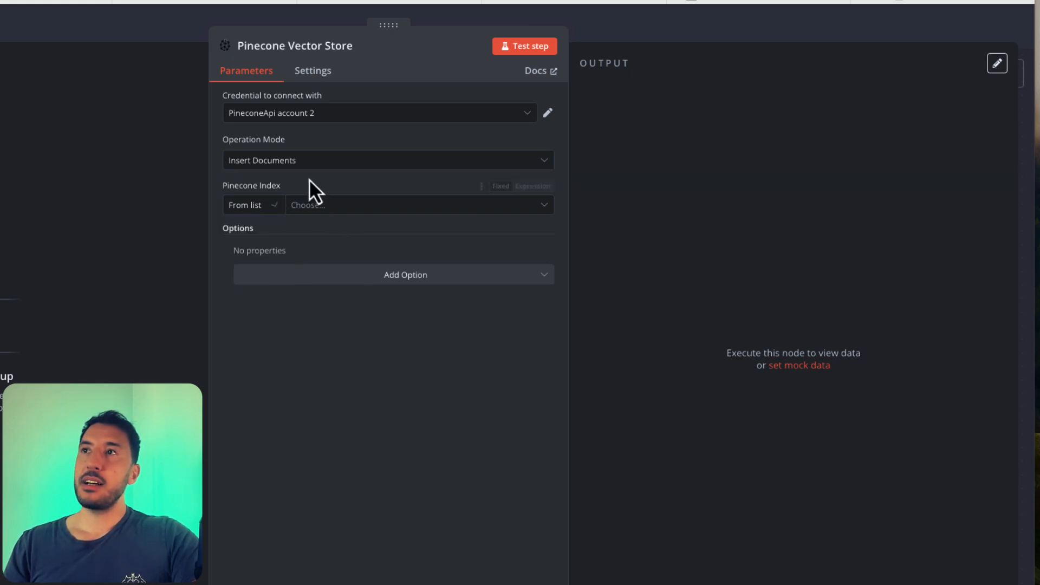
click(373, 206)
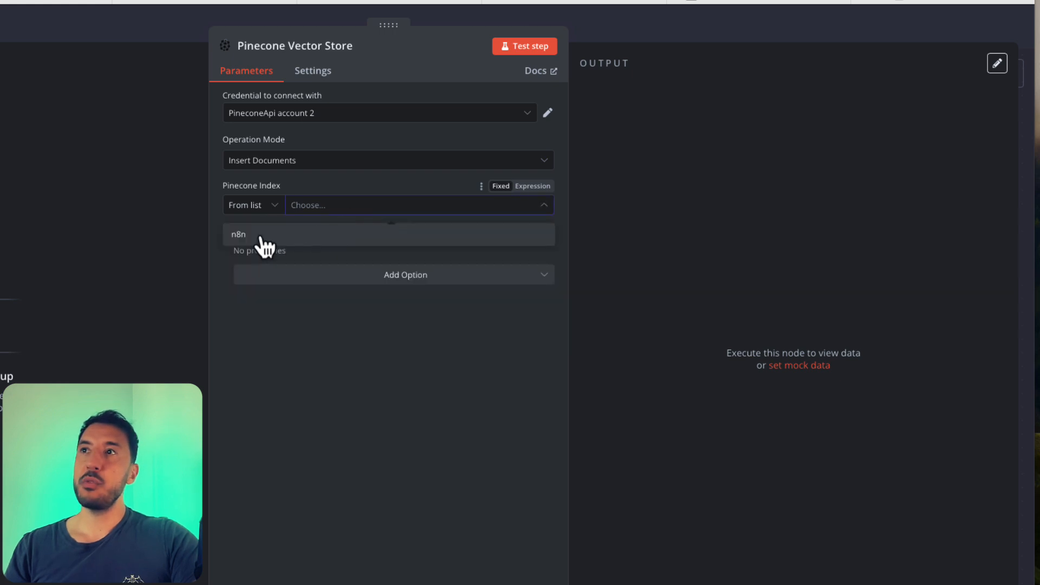
click(258, 239)
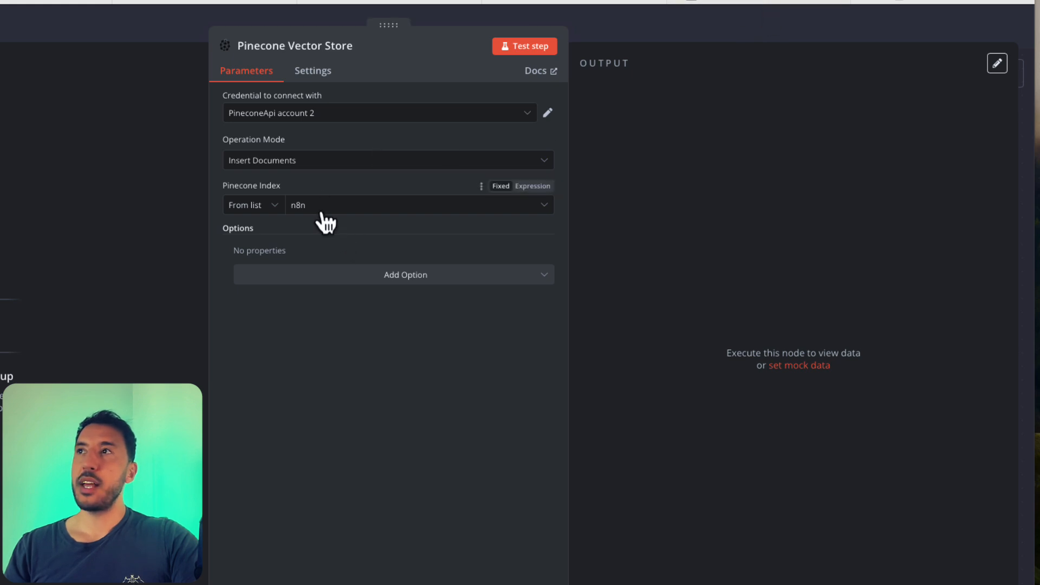
click(625, 23)
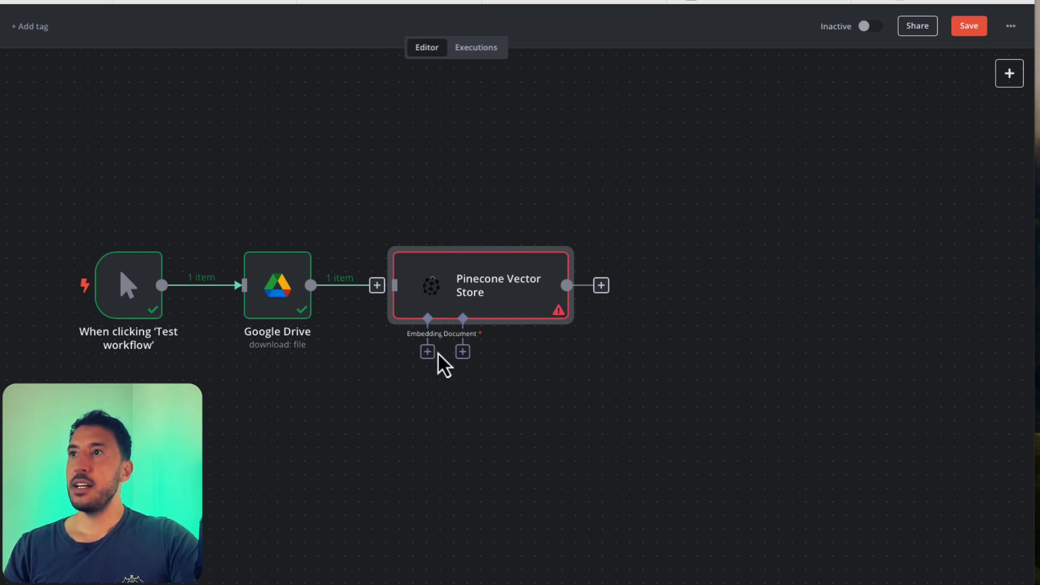
Connect the Google Drive node's output to the Pinecone Vector Store node and attach an Embeddings OpenAI node to its embedding input
drag(409, 316, 427, 307)
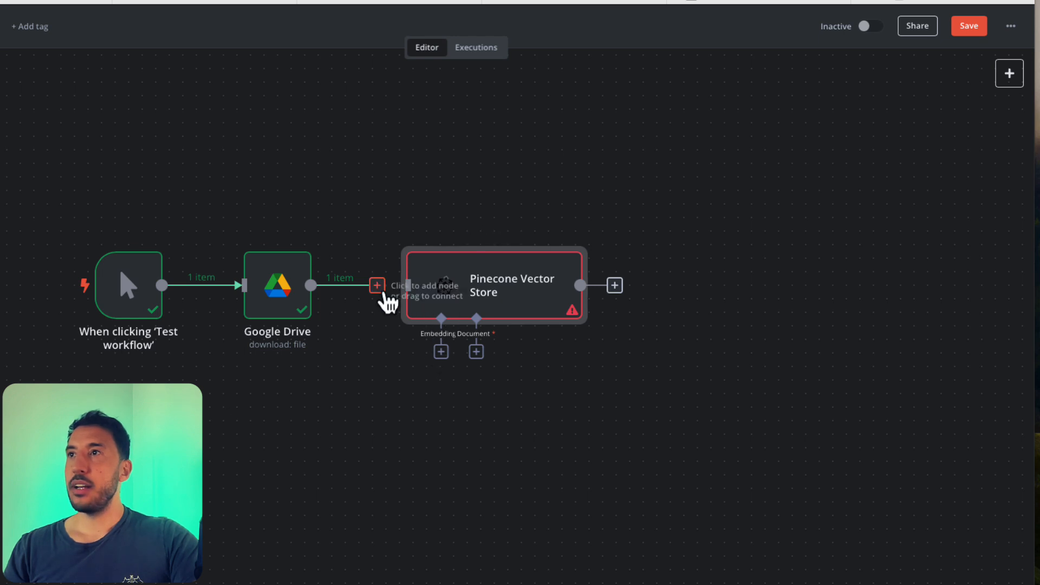
drag(383, 295, 462, 287)
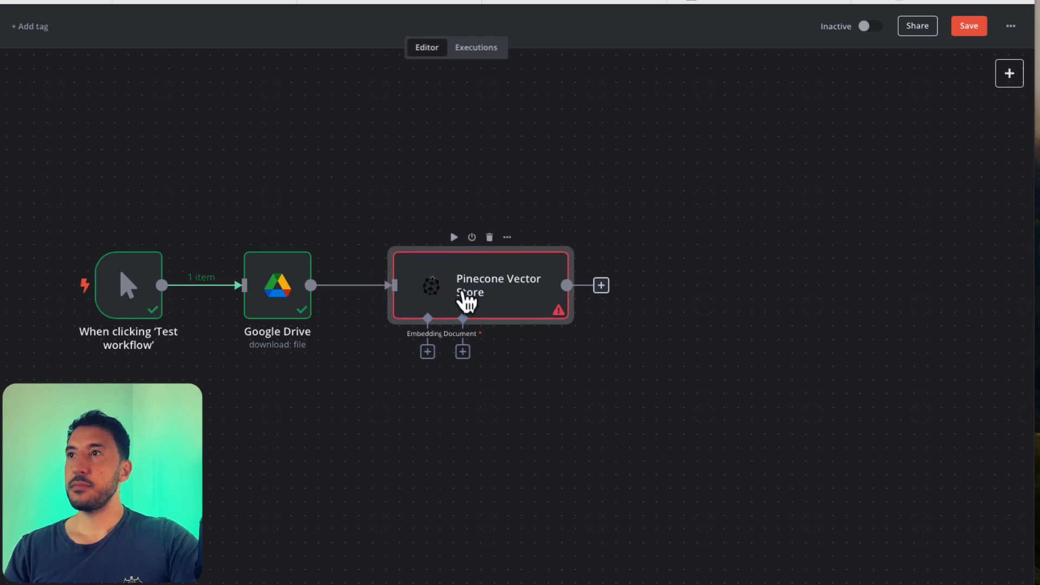
click(428, 352)
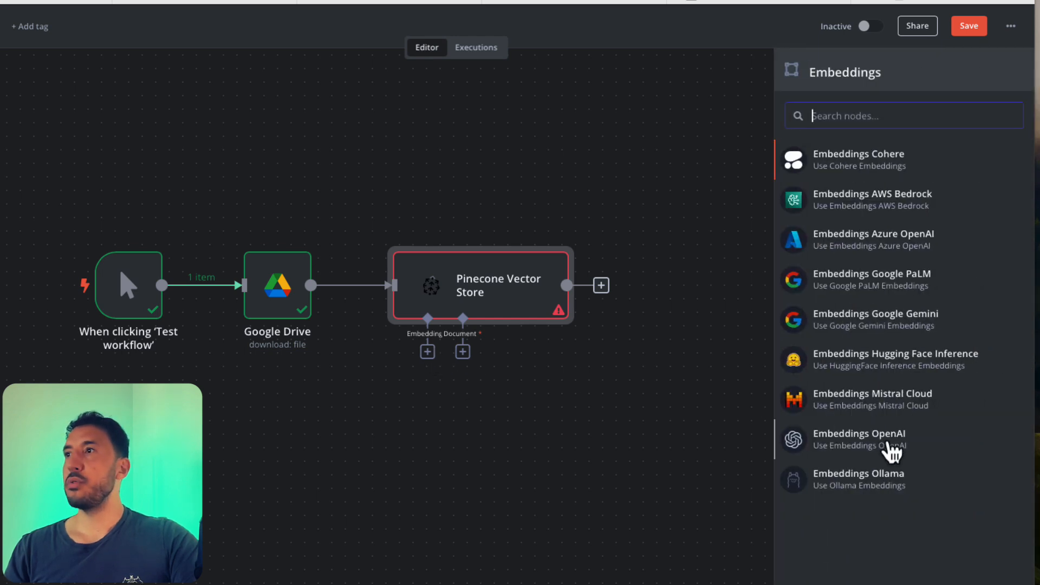
click(888, 448)
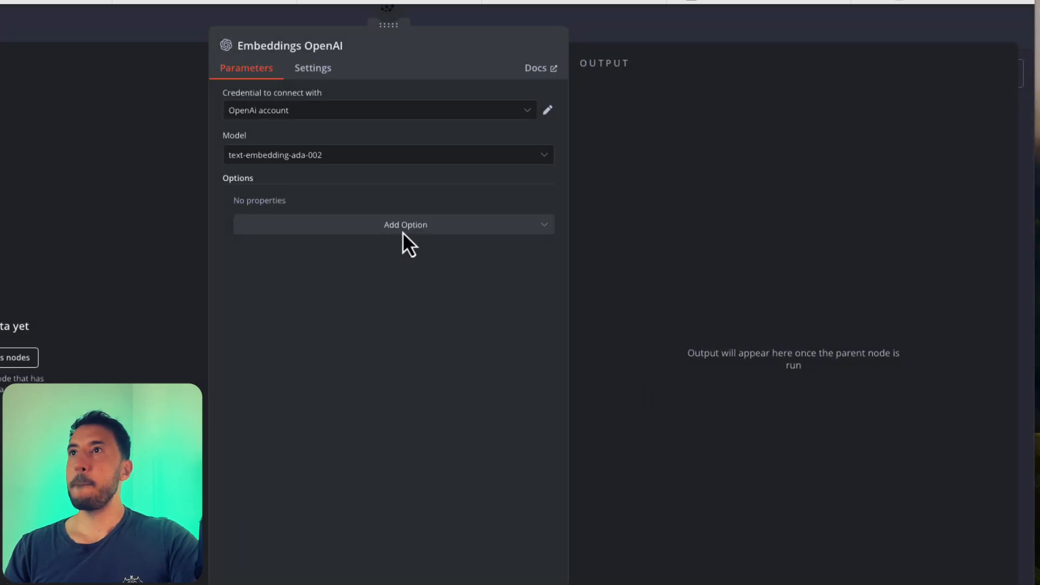
Configure the Embeddings OpenAI node with the OpenAi account credential and the text-embedding-3-small model
click(363, 111)
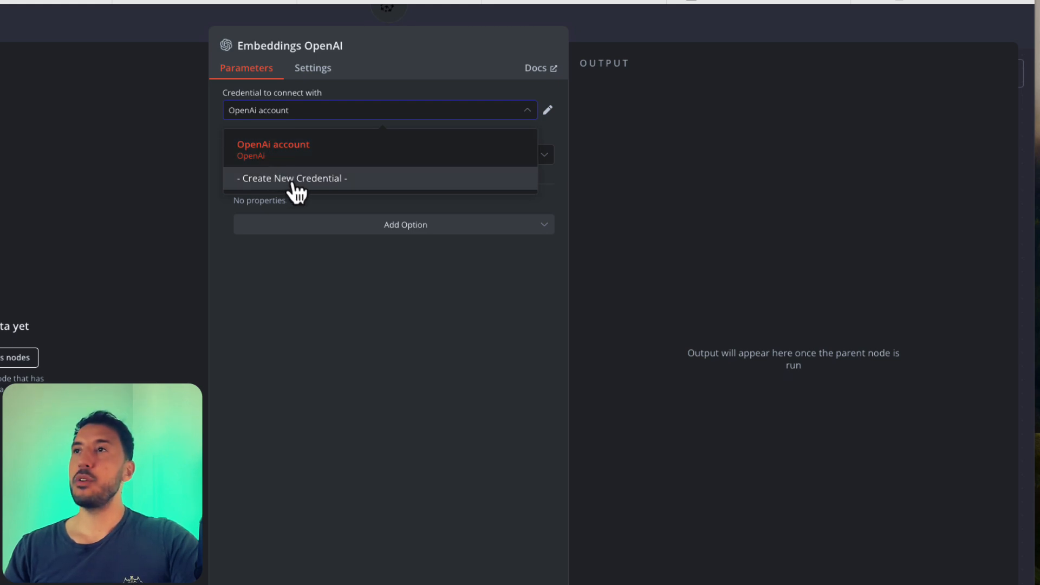
click(379, 309)
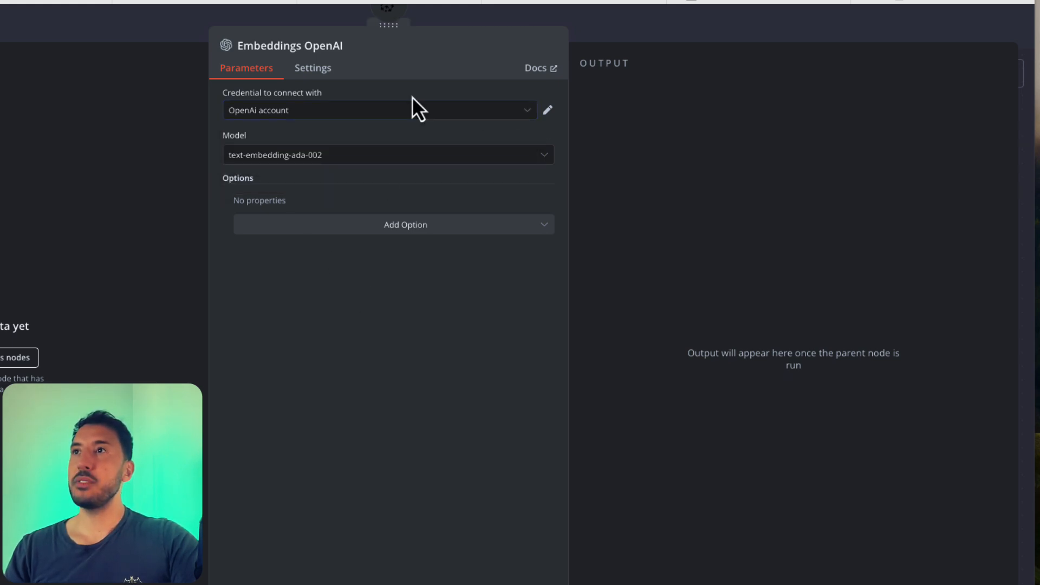
click(410, 113)
click(332, 144)
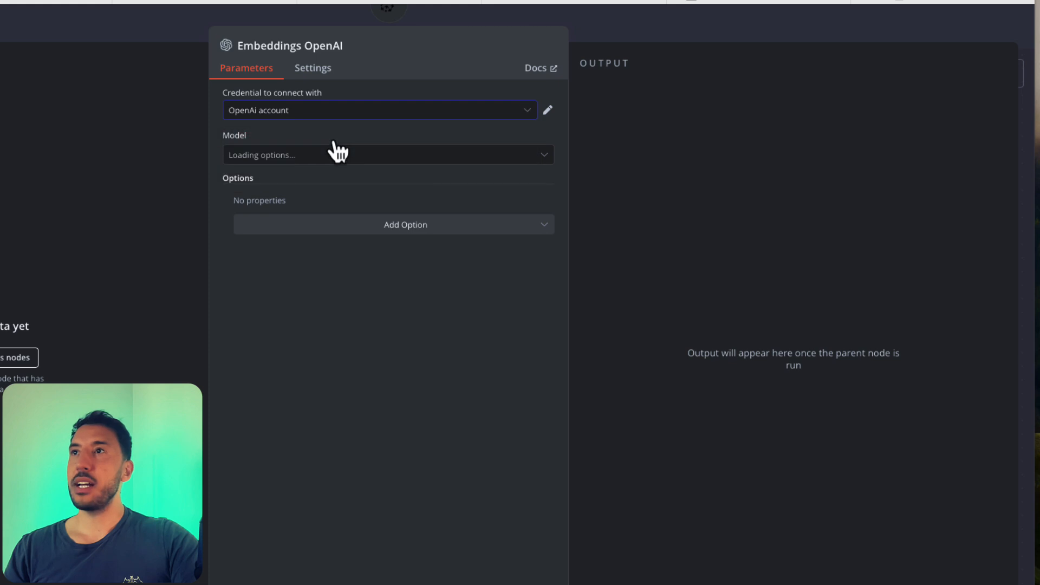
click(309, 157)
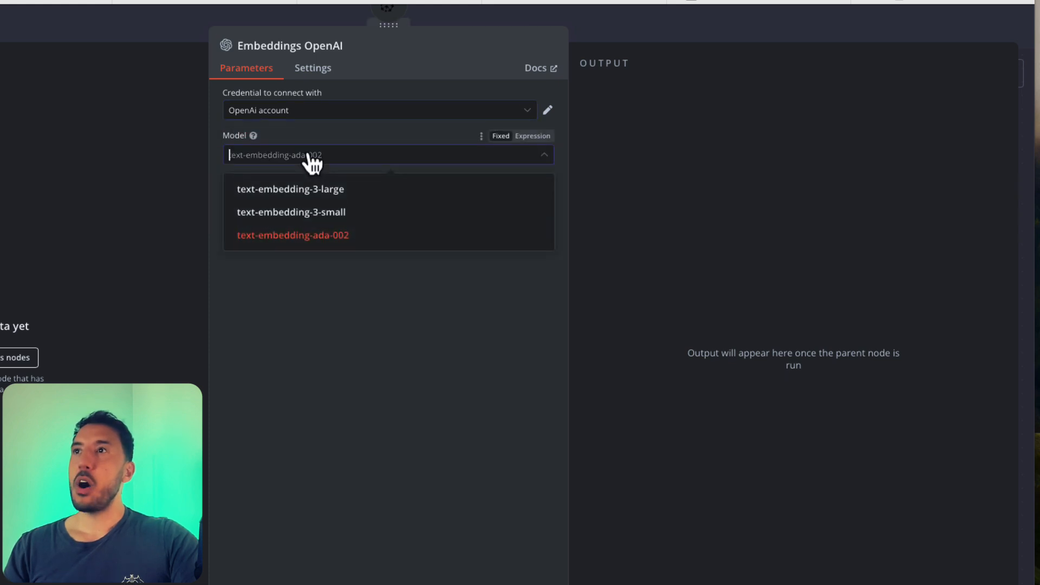
click(328, 215)
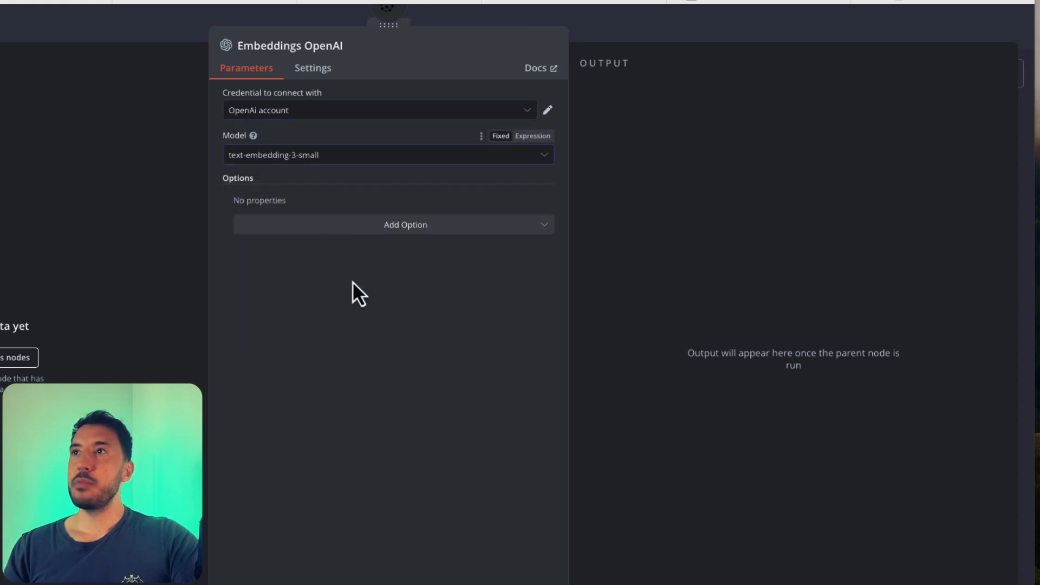
click(613, 28)
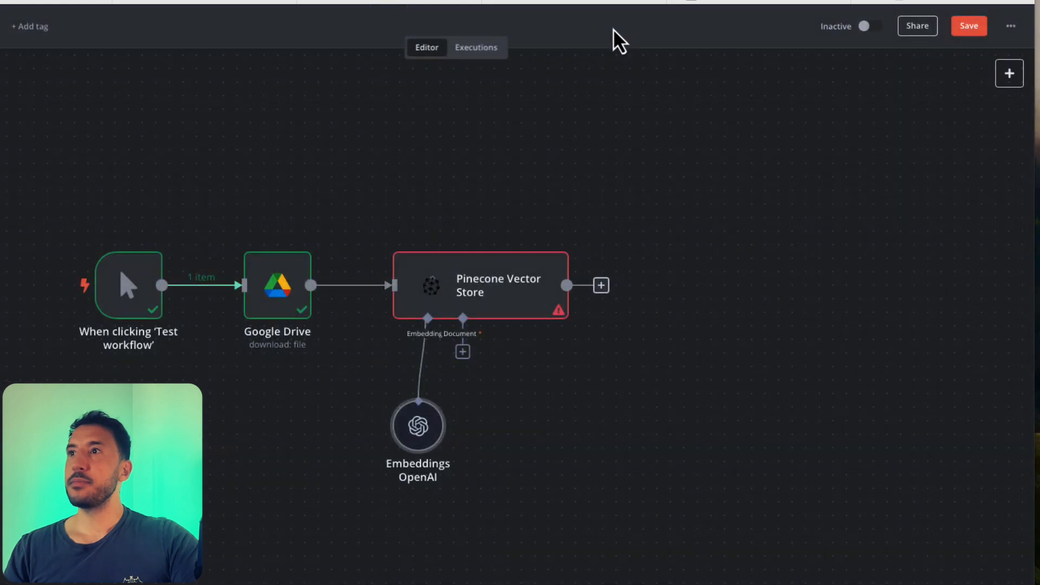
Attach a Default Data Loader to the vector store's document input, with Binary data and Automatically Detect by Mime Type, and move it closer to the embeddings node
click(461, 352)
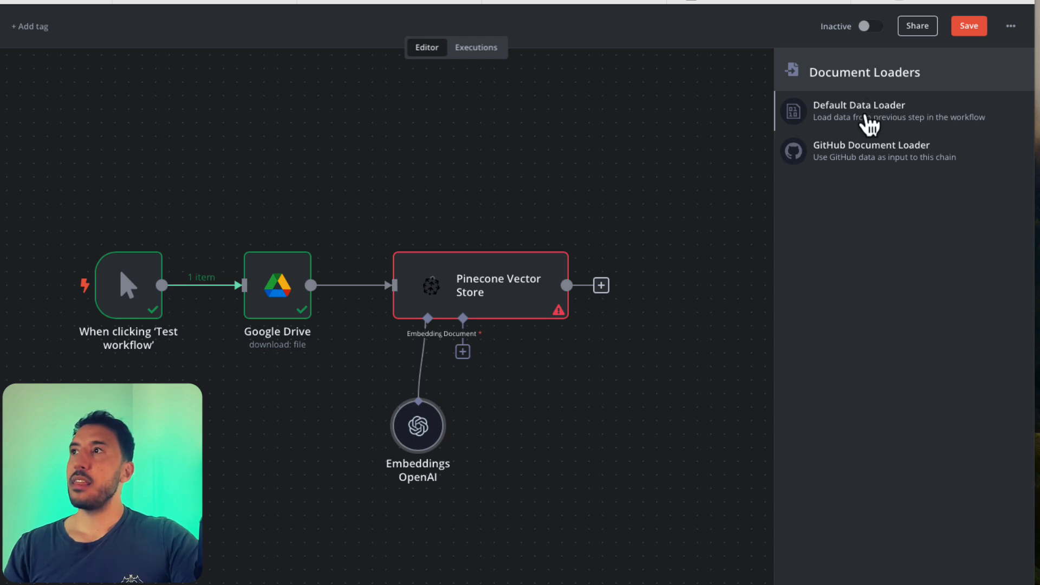
click(870, 124)
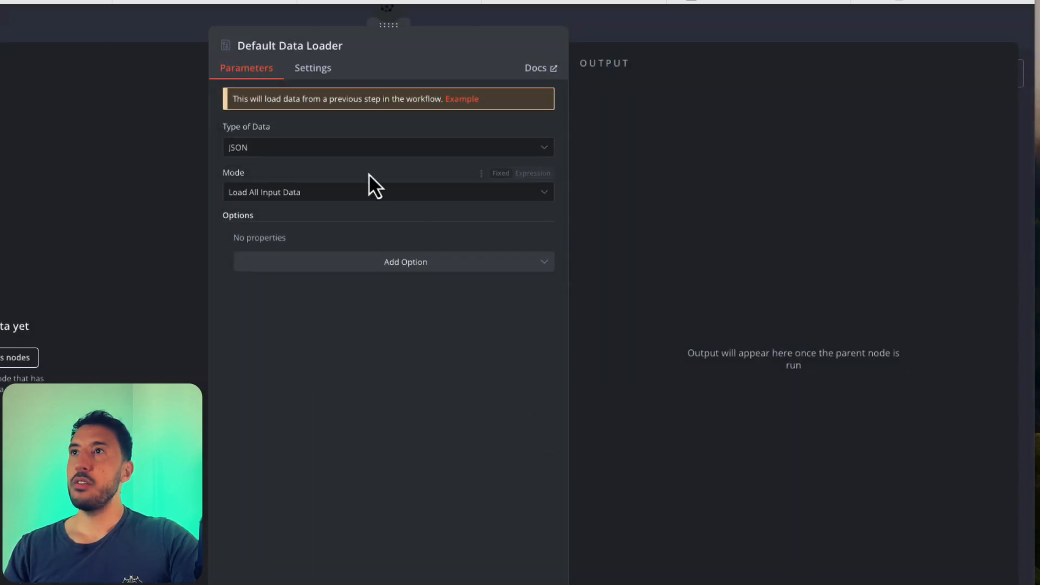
click(350, 148)
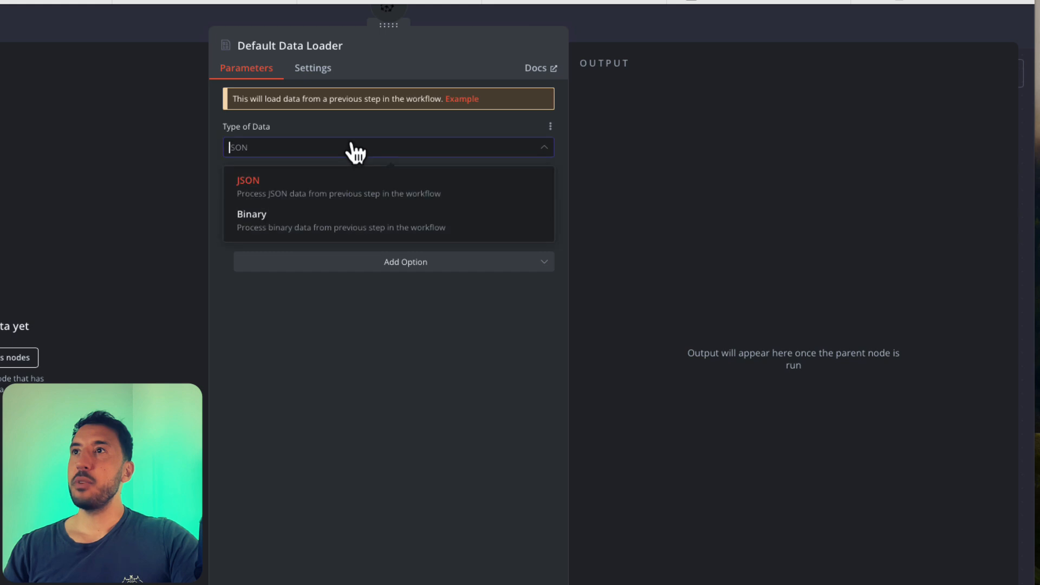
click(259, 214)
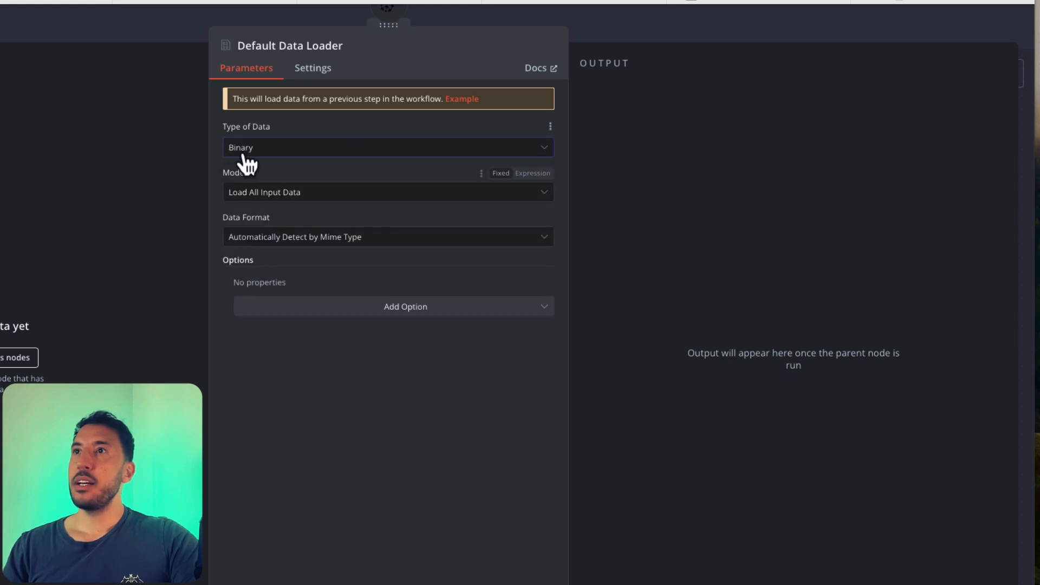
click(303, 198)
click(310, 207)
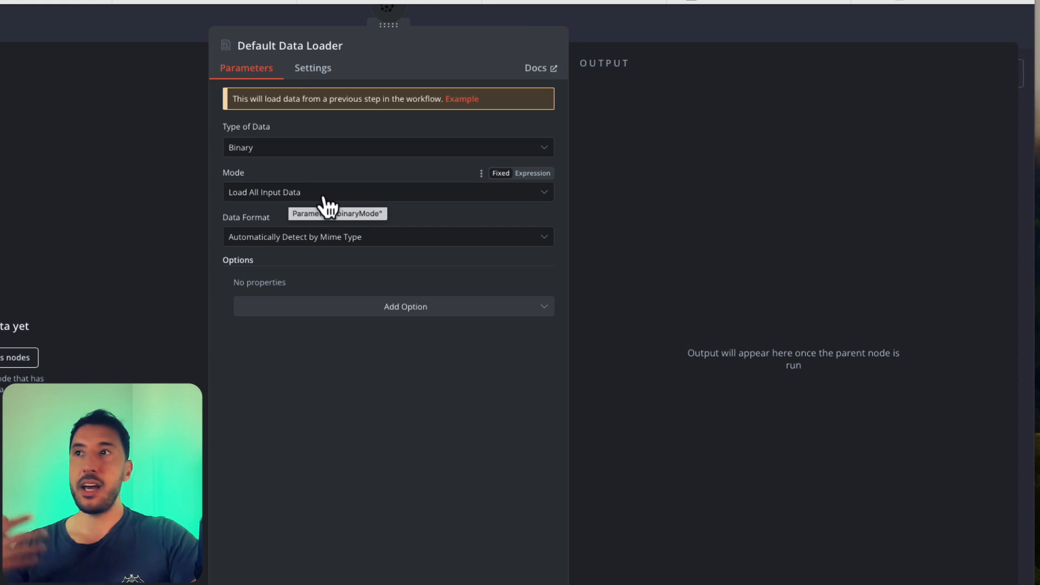
click(386, 238)
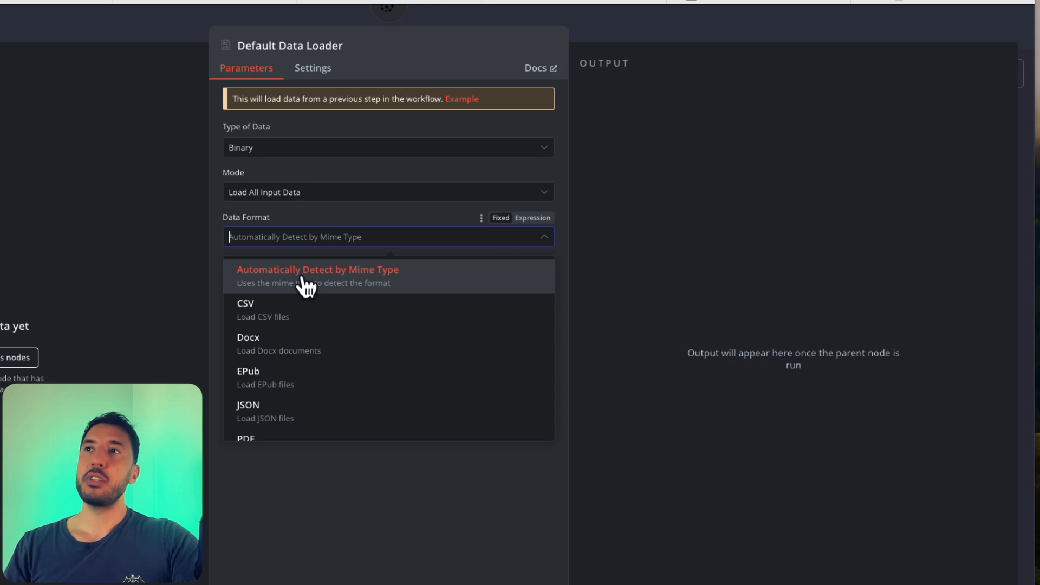
click(325, 285)
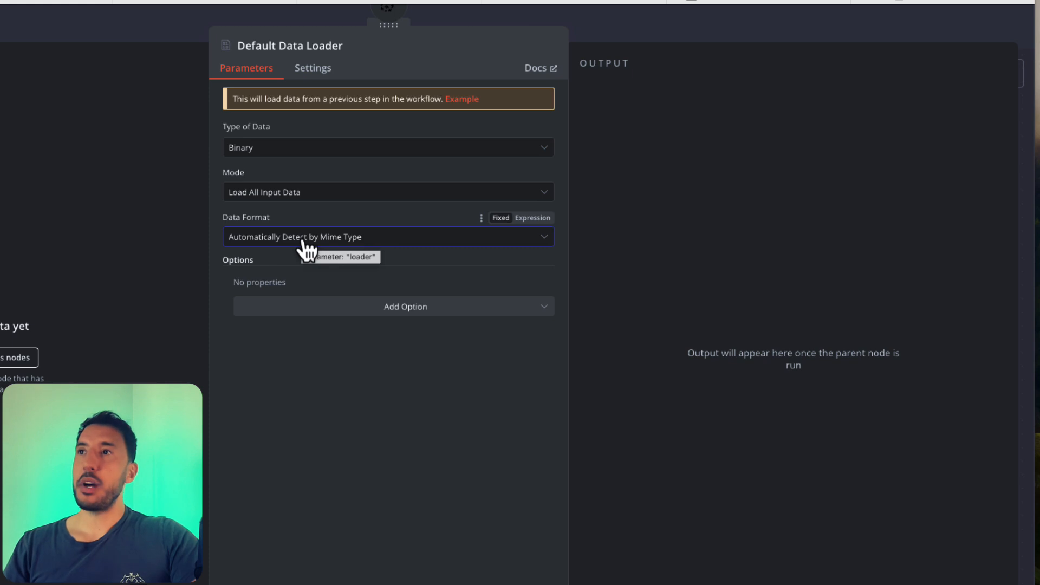
click(648, 30)
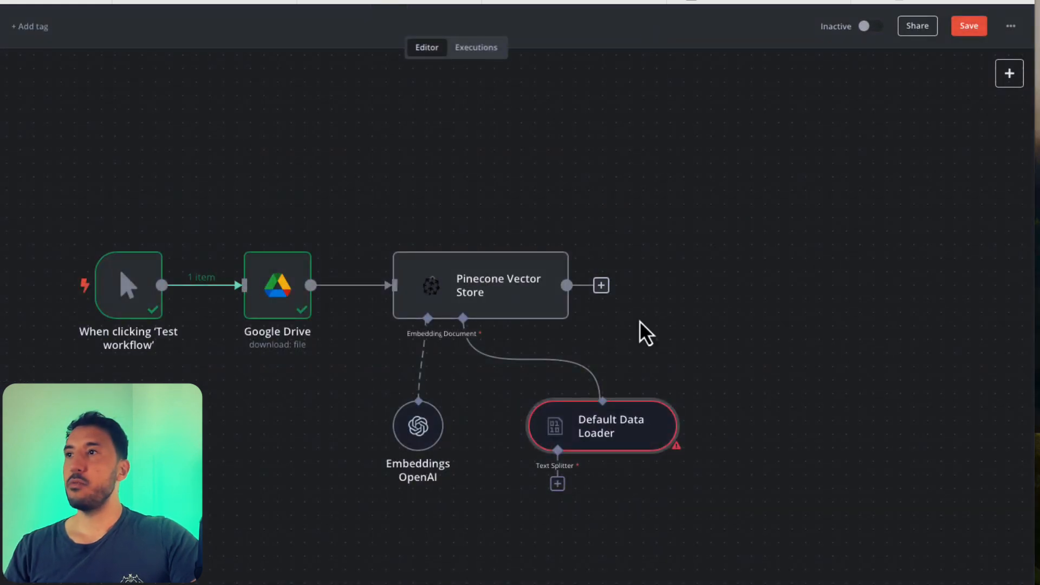
drag(622, 424, 582, 428)
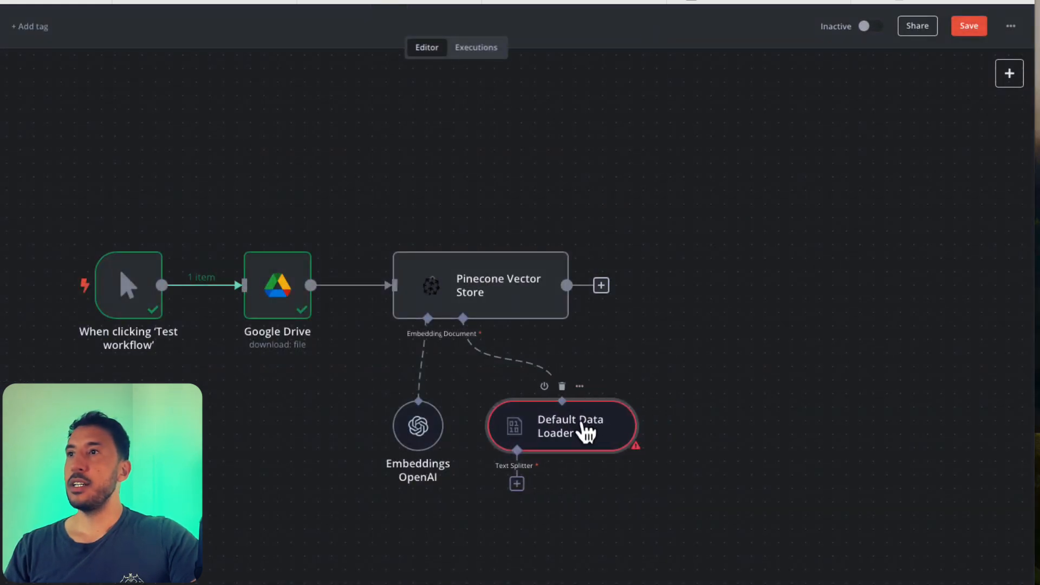
Attach a Recursive Character Text Splitter to the Default Data Loader with chunk size 3000 and chunk overlap 200
click(516, 482)
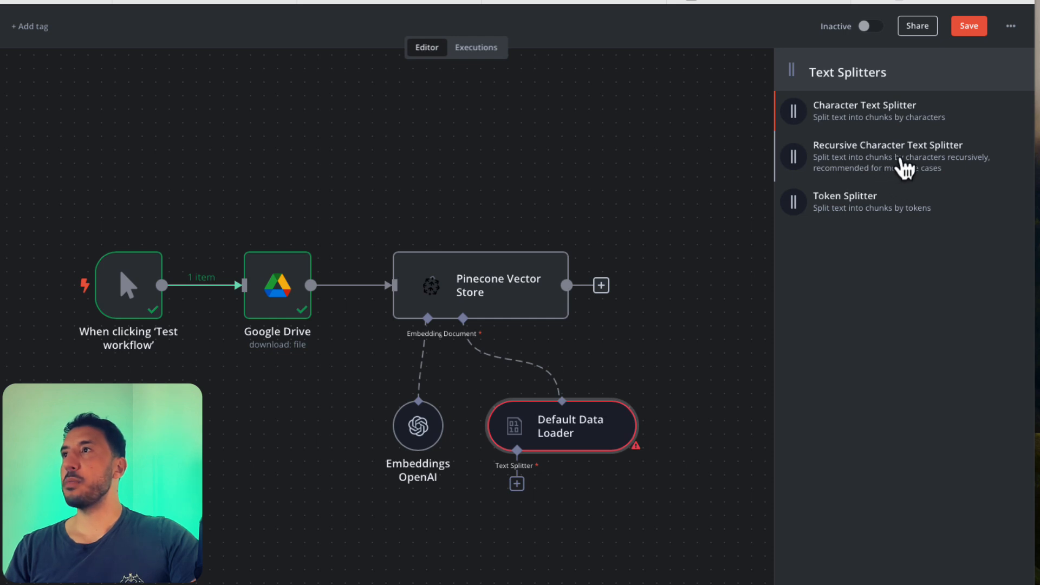
click(886, 166)
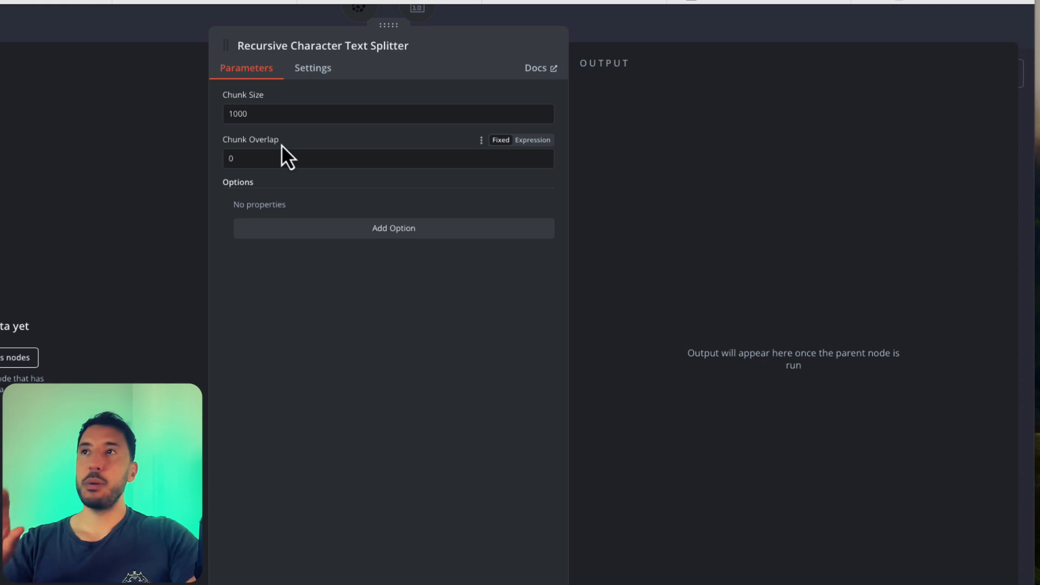
click(233, 112)
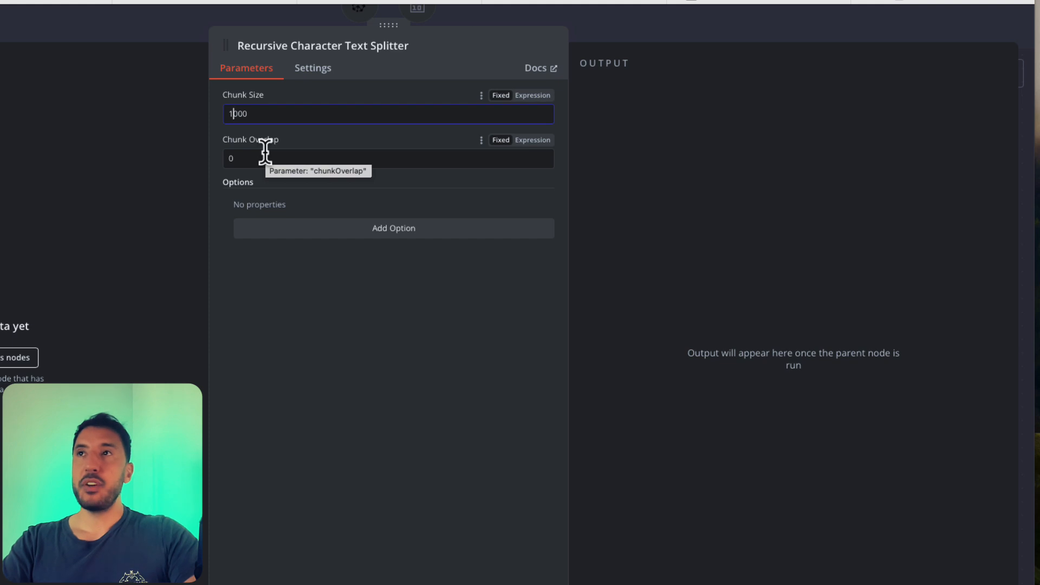
key(BackSpace)
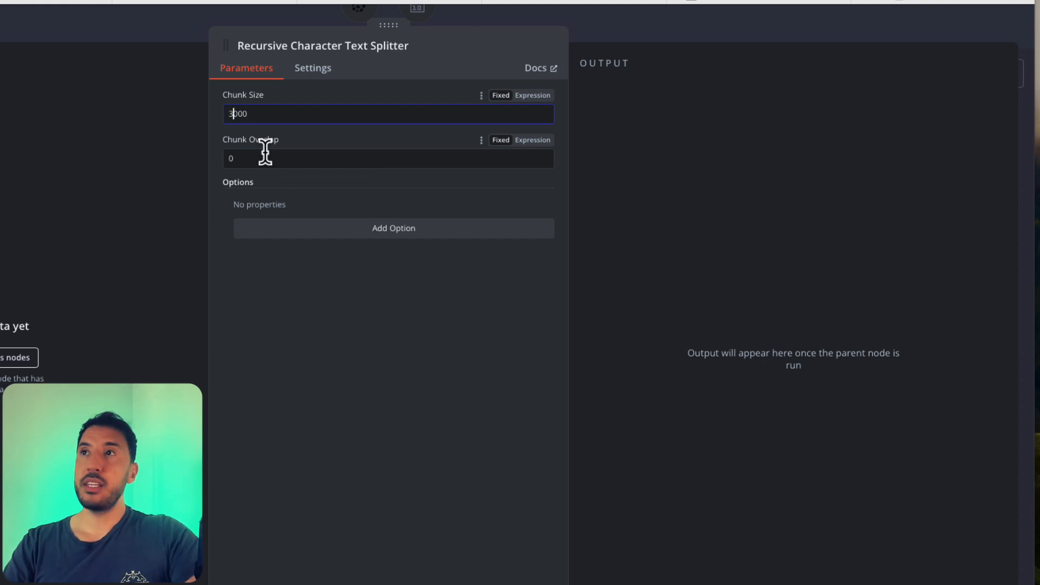
click(272, 162)
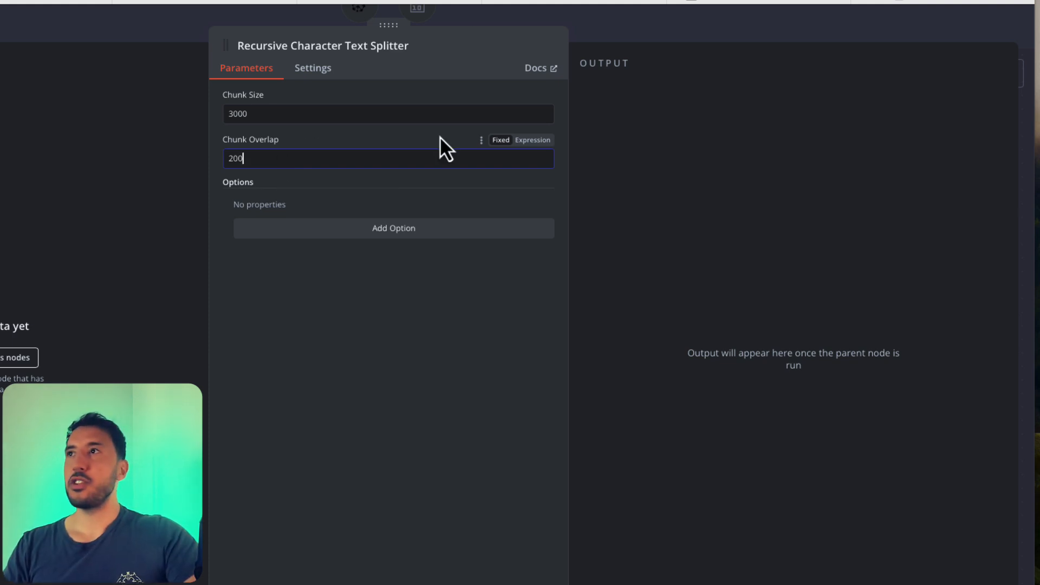
click(617, 29)
Run a test of the Pinecone Vector Store node to insert the document chunks and review the output's metadata and page content
scroll(576, 314, down, 2)
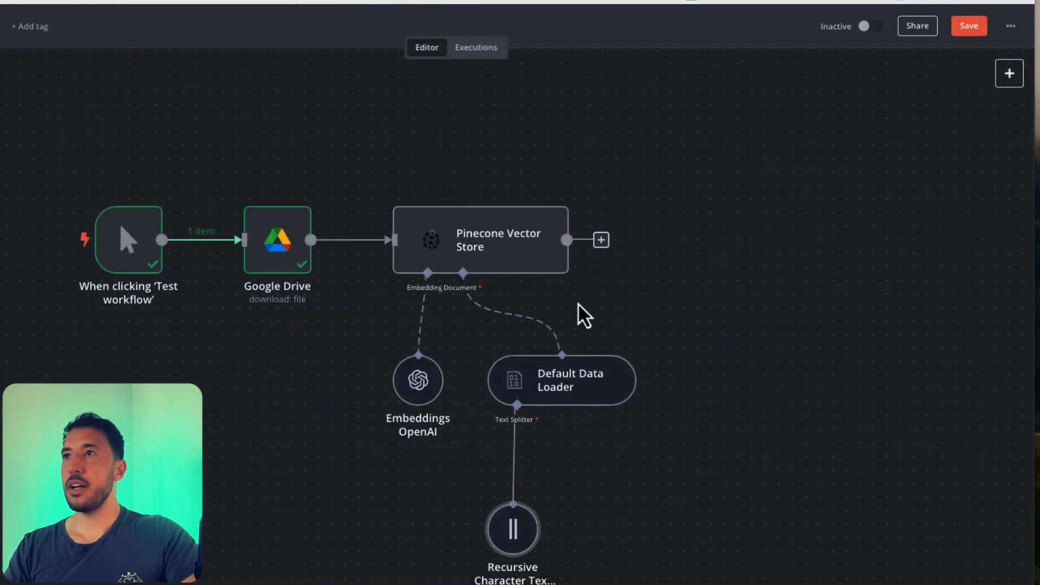
scroll(577, 303, down, 1)
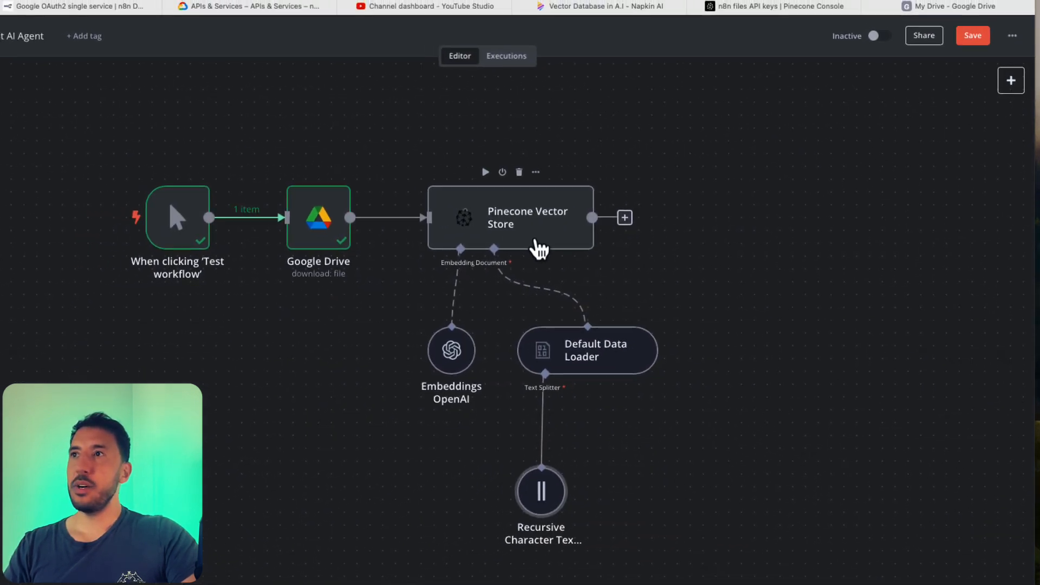
double_click(495, 211)
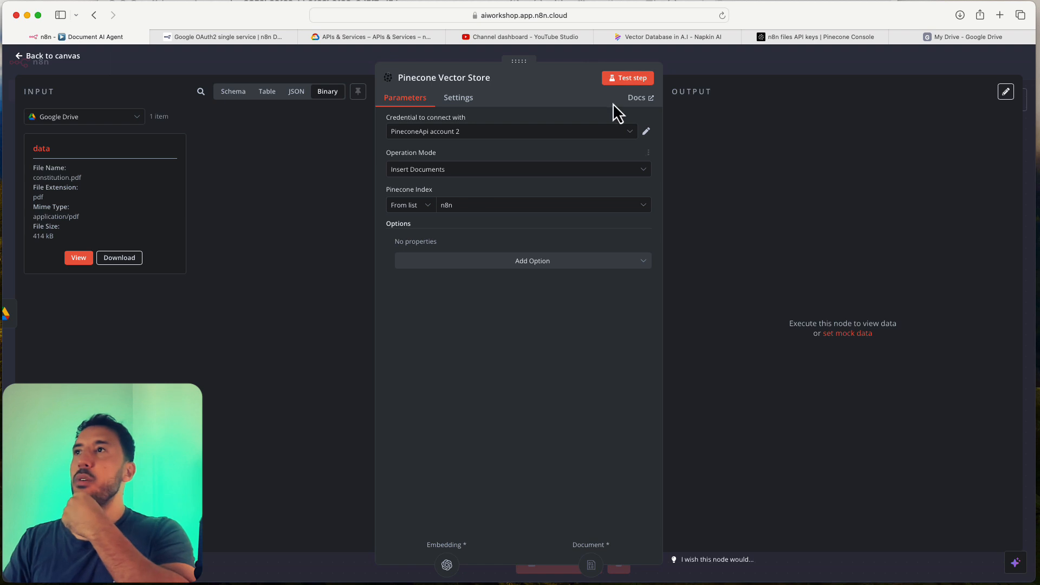
click(644, 82)
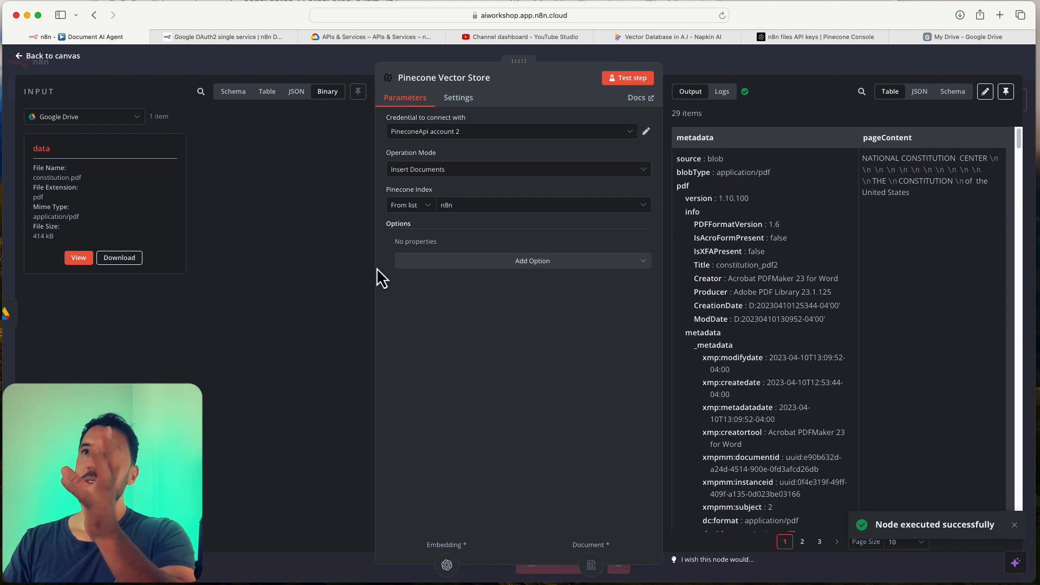
scroll(766, 282, down, 1)
scroll(765, 282, down, 5)
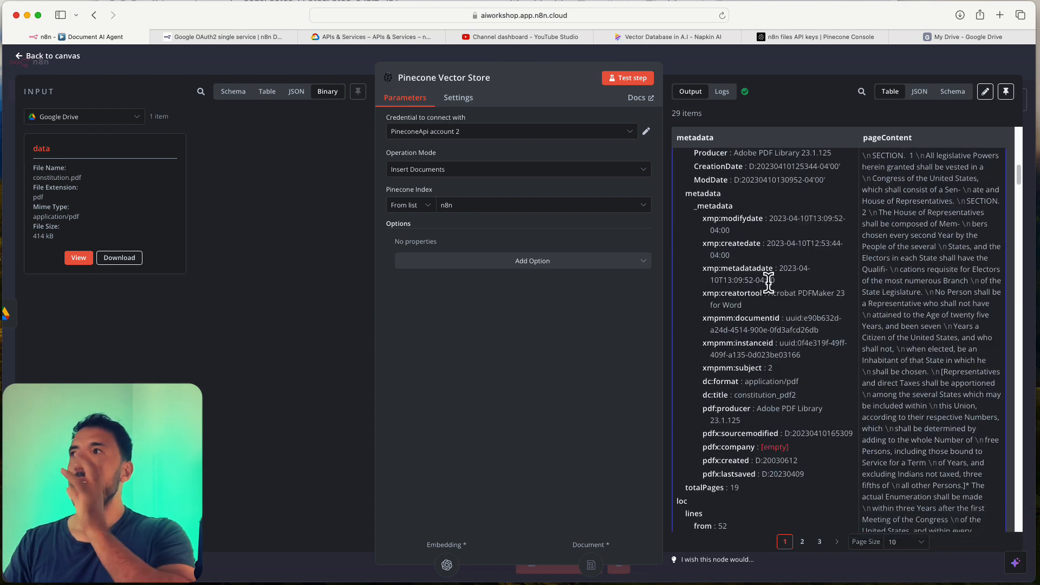
Examine the Pinecone Vector Store output's chunk metadata and page content as JSON
click(919, 92)
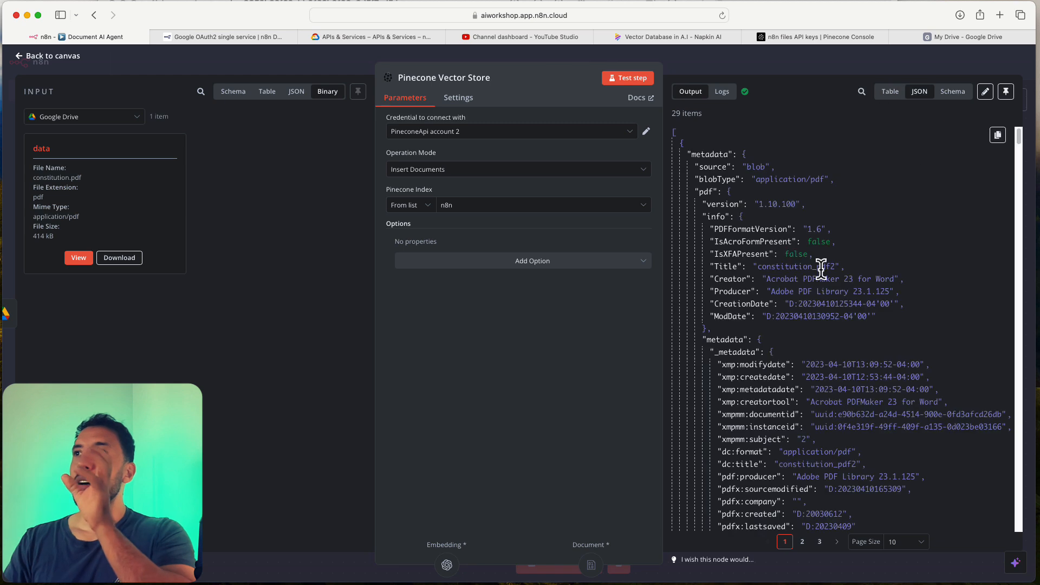
scroll(821, 272, down, 5)
scroll(815, 313, up, 3)
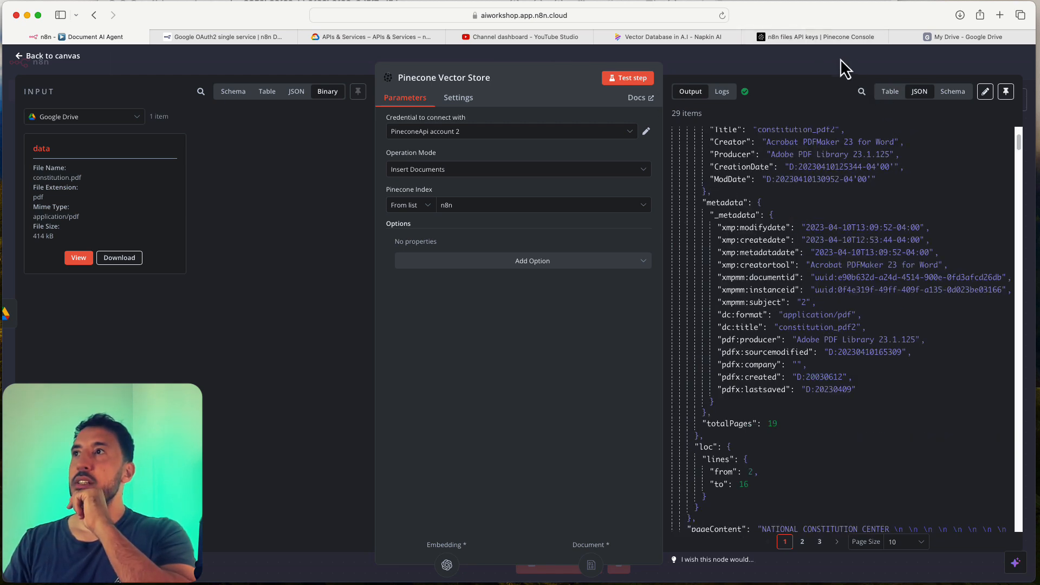
Switch to the Pinecone console and examine the n8n index's record count, matches and the first record's full metadata
click(810, 40)
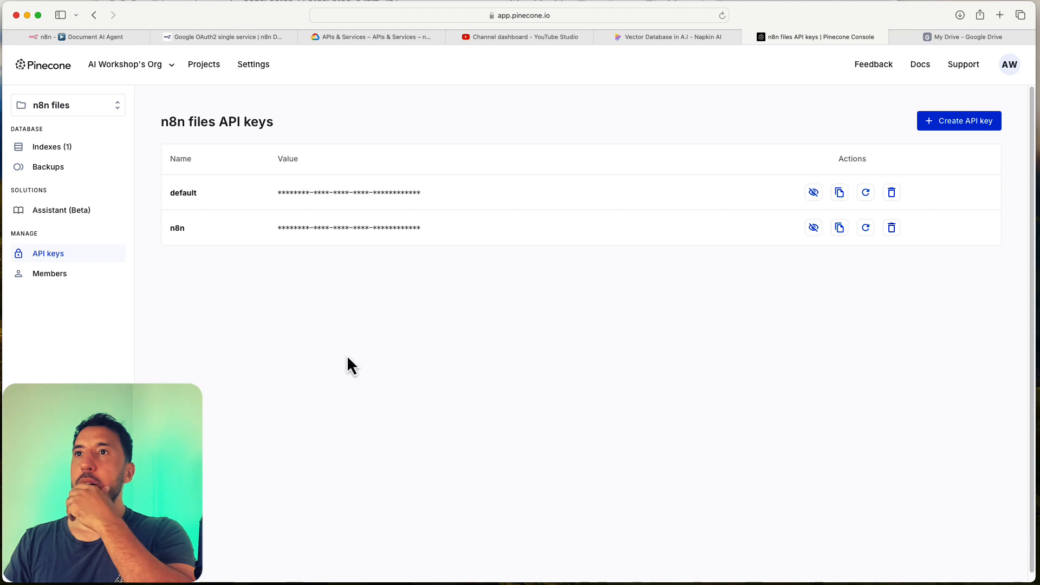
click(54, 149)
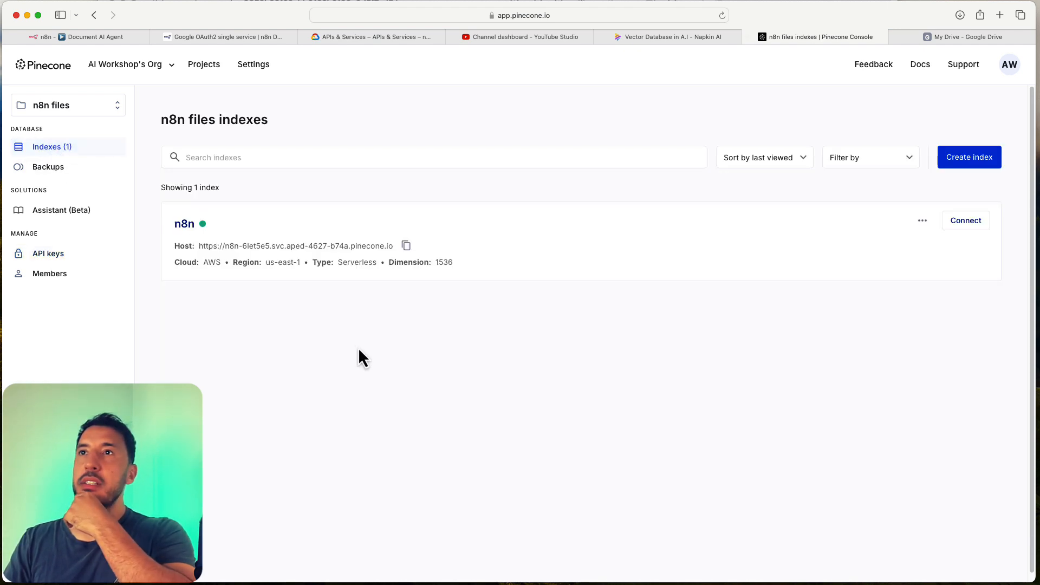
click(312, 248)
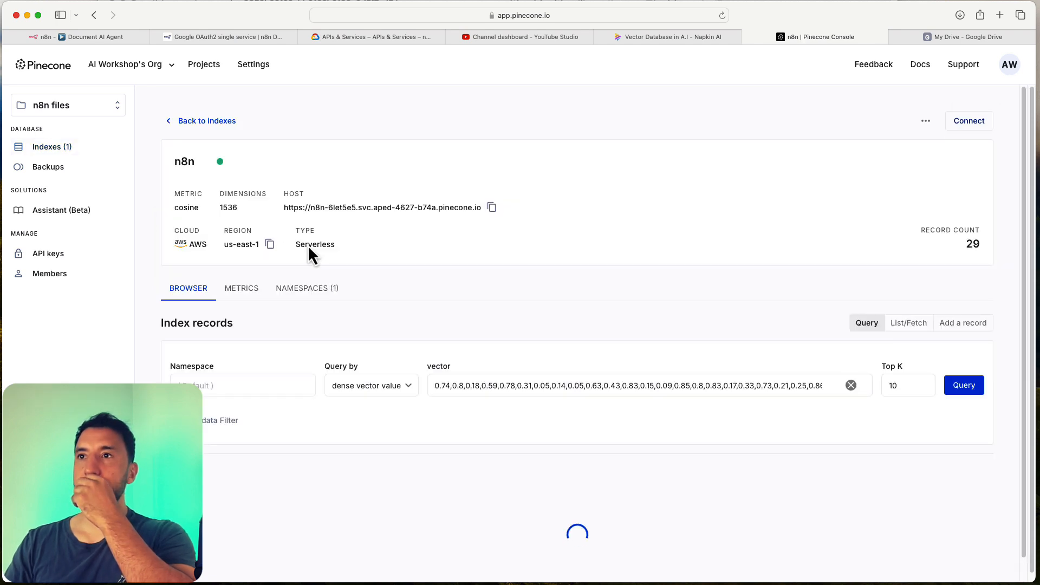
scroll(364, 413, down, 3)
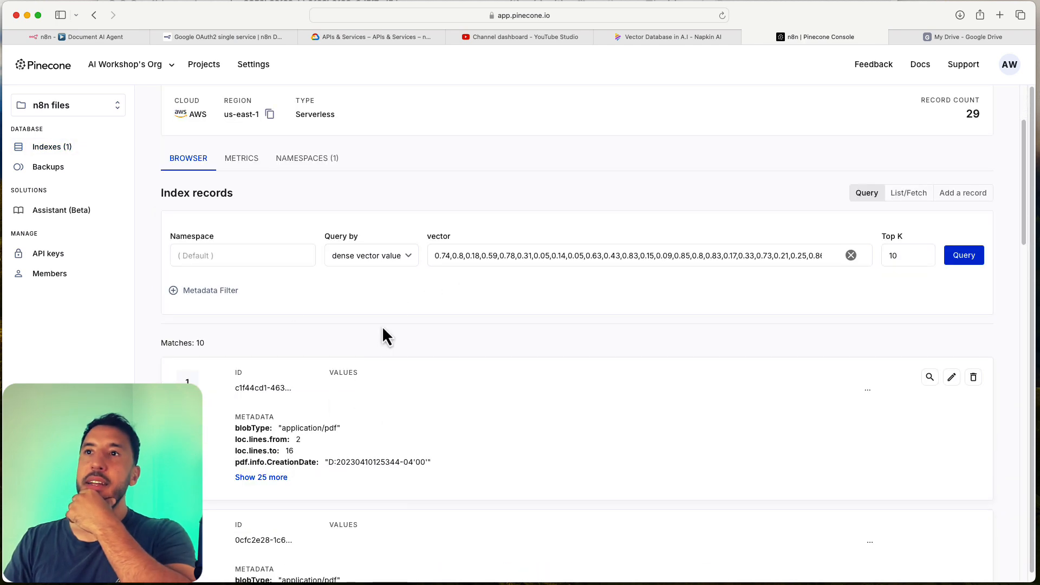
scroll(299, 448, down, 3)
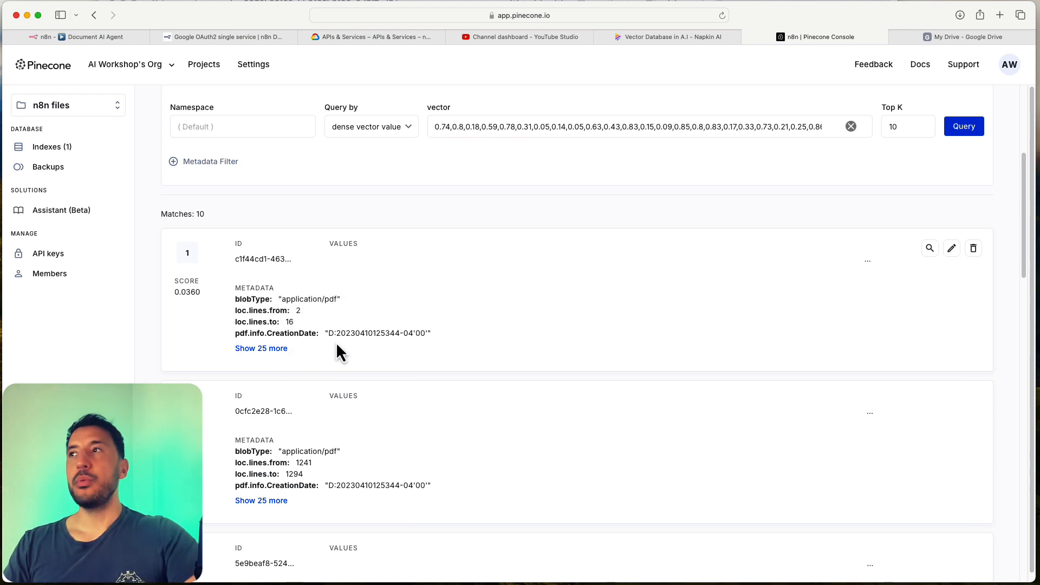
click(245, 348)
scroll(243, 352, down, 6)
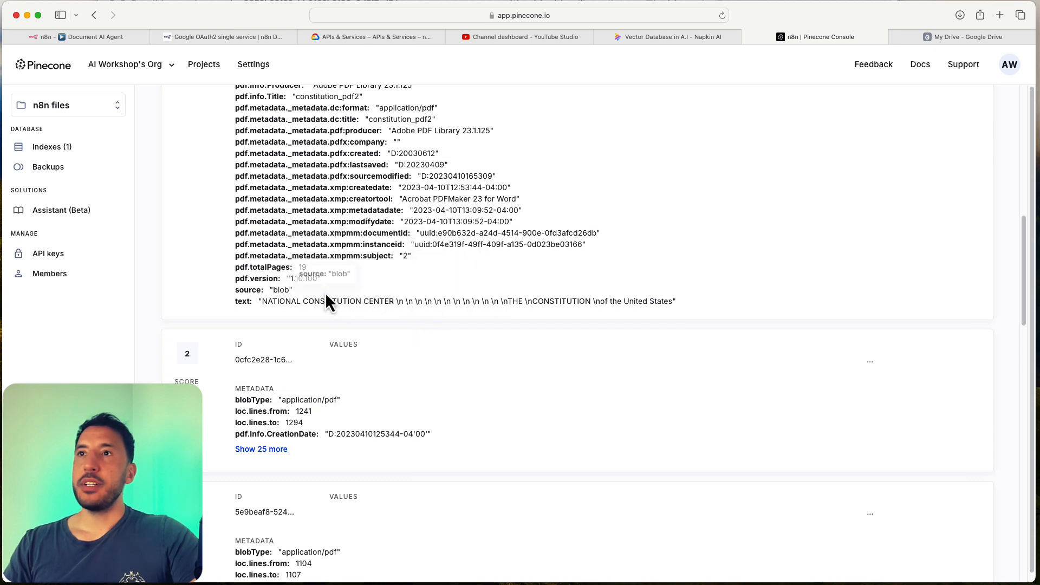
scroll(327, 295, down, 3)
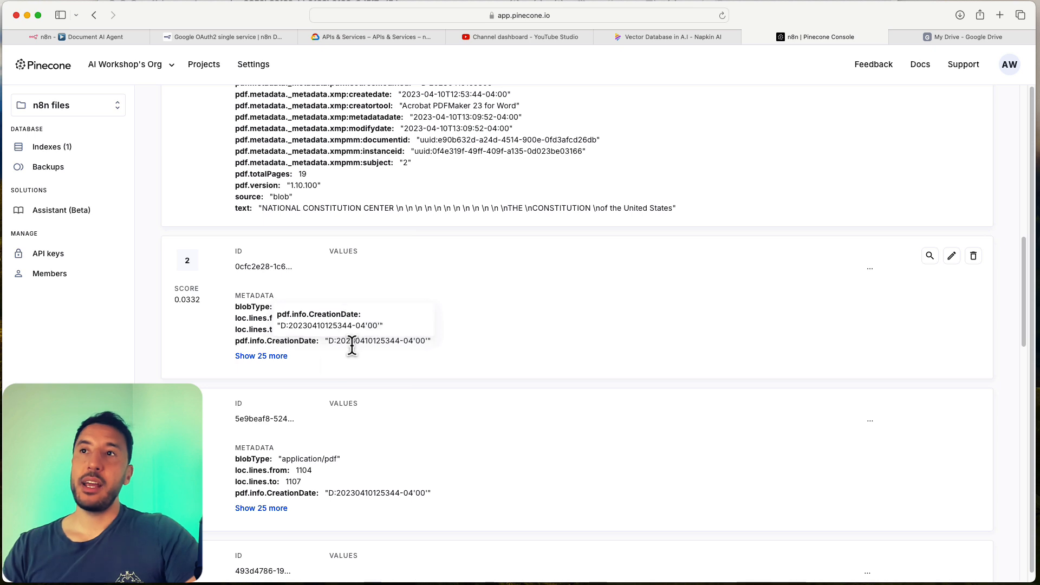
scroll(260, 341, up, 10)
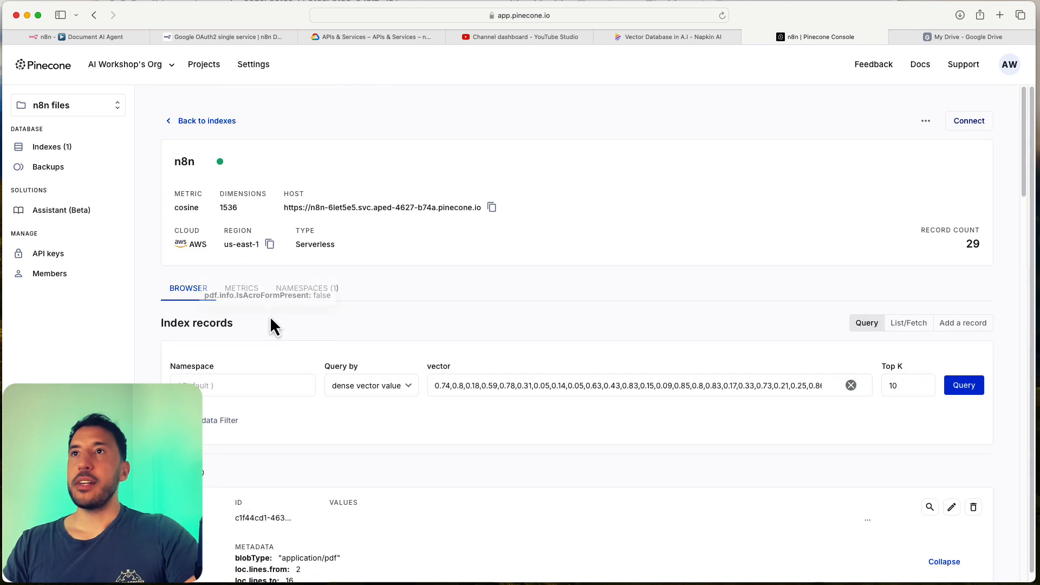
scroll(341, 318, down, 4)
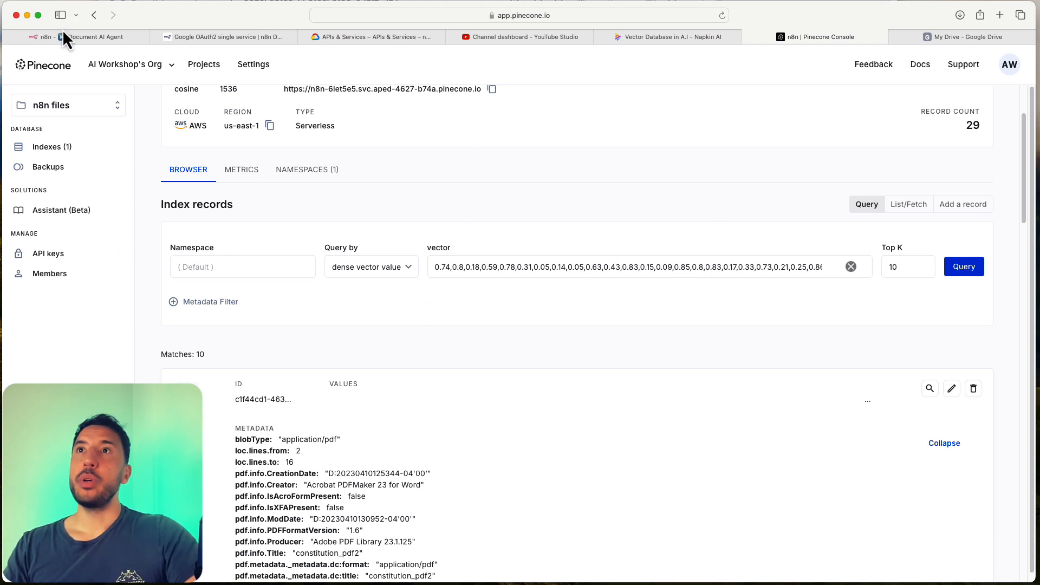
Return to the n8n workflow and add an On chat message trigger in the empty area beside the Pinecone Vector Store node
click(82, 36)
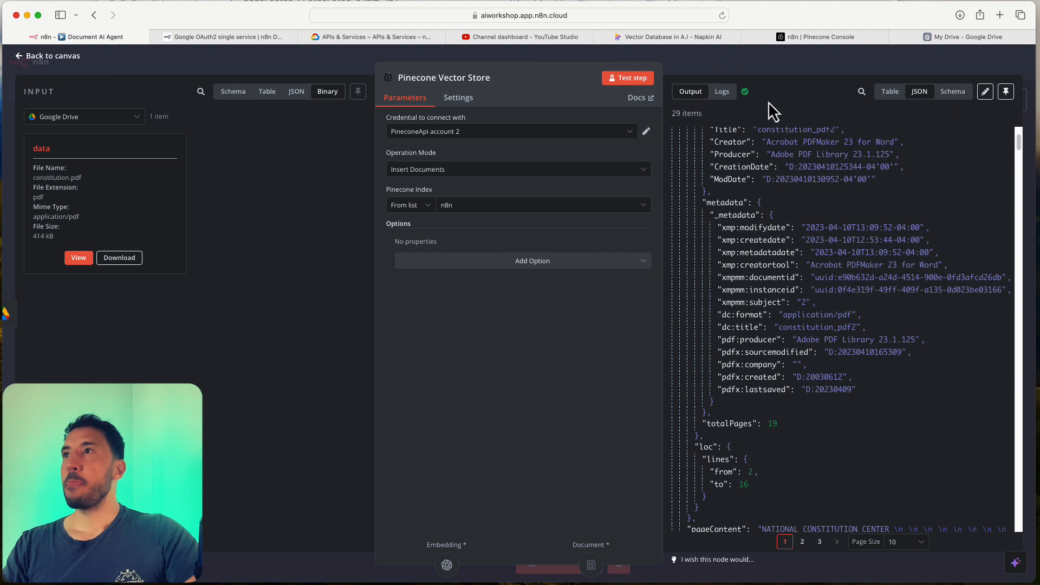
click(734, 61)
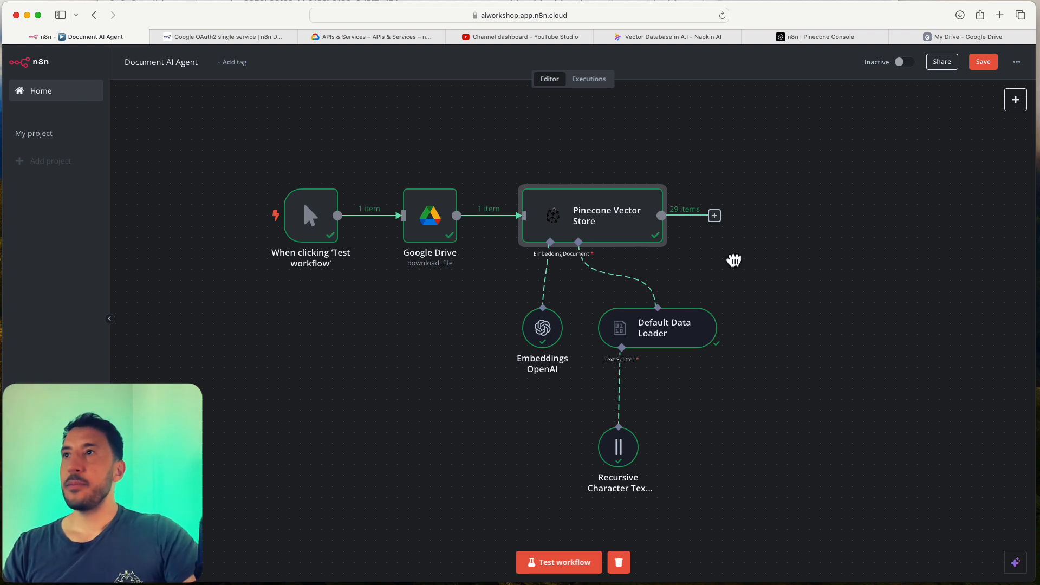
drag(733, 260, 379, 249)
click(620, 209)
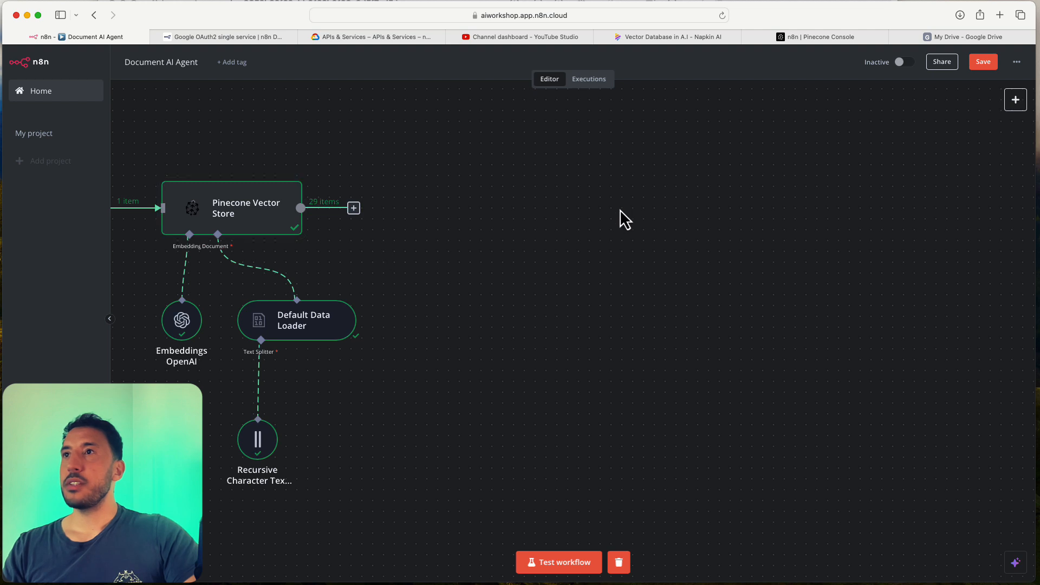
click(1015, 99)
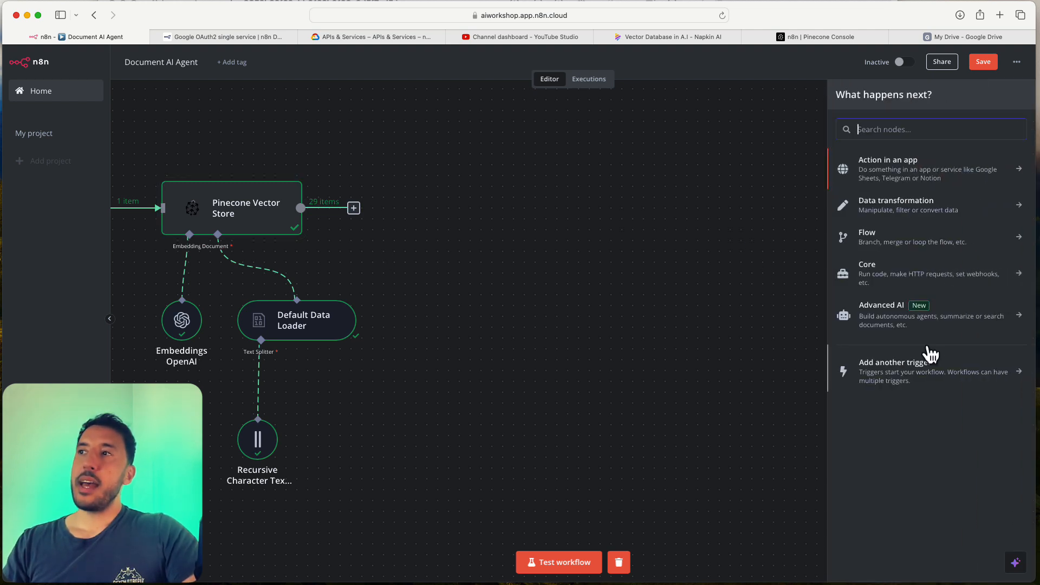
click(923, 369)
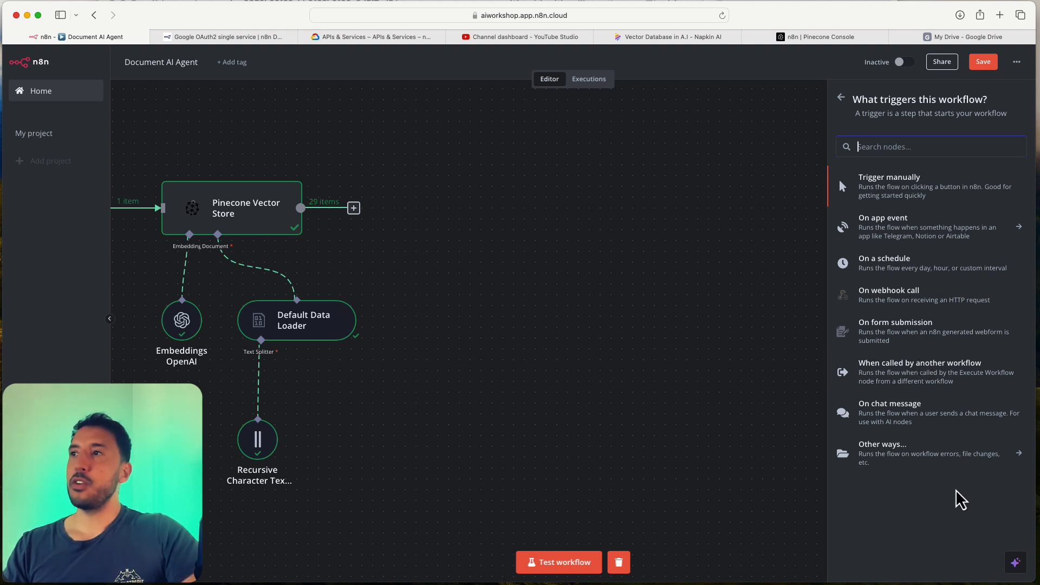
click(916, 420)
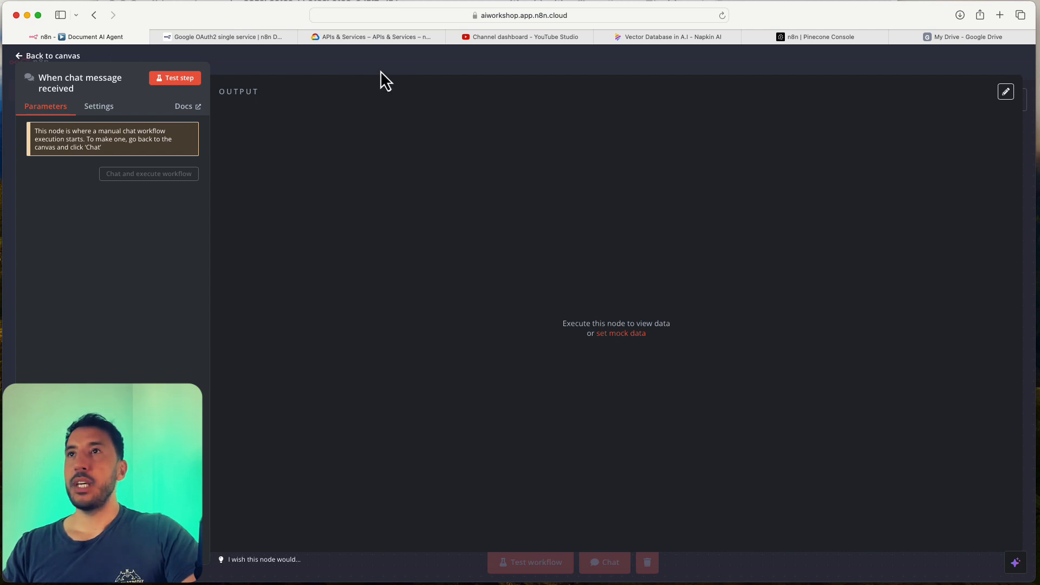
click(364, 64)
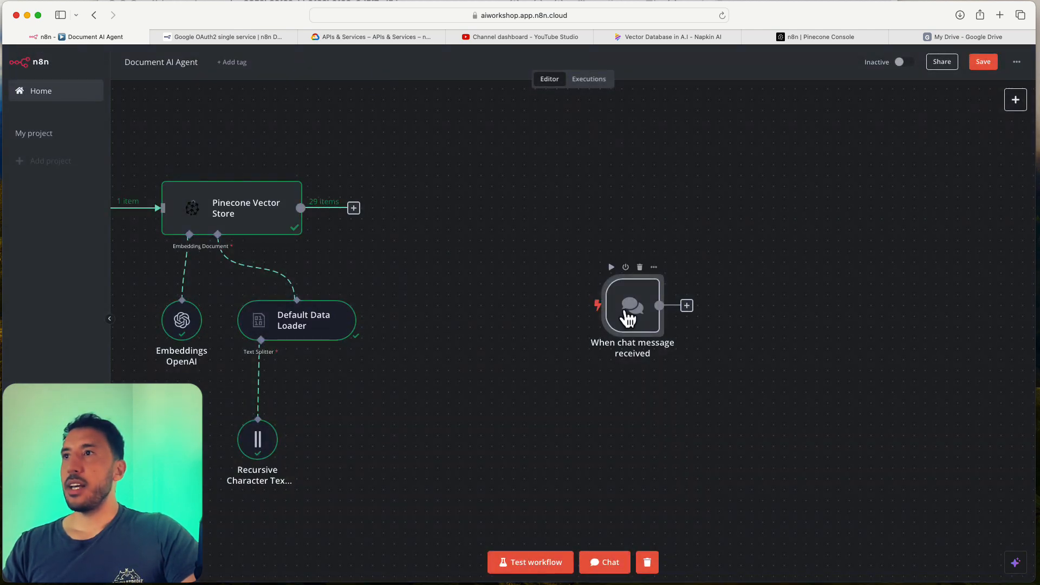
drag(572, 213, 539, 234)
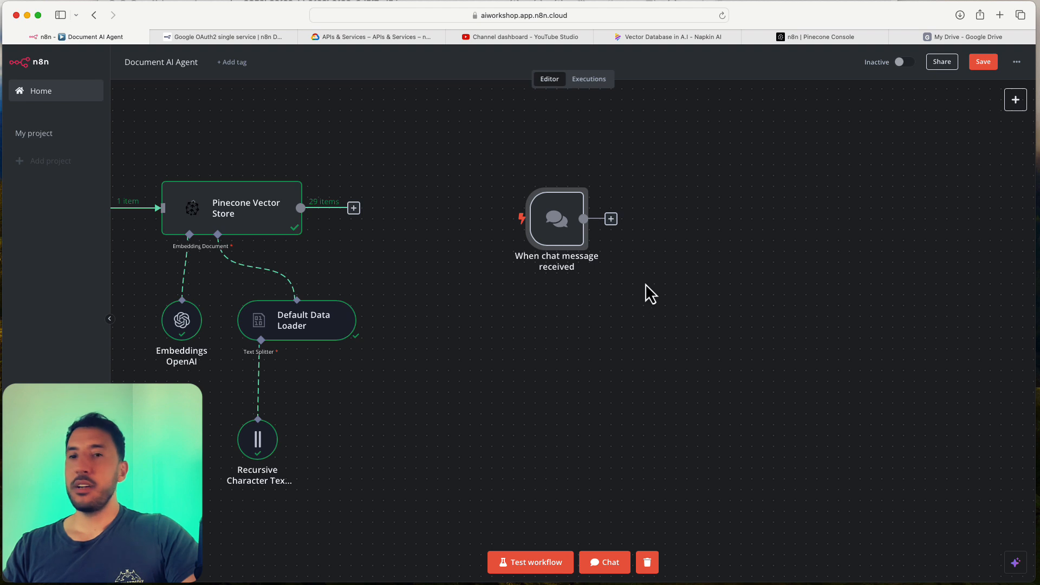
click(643, 221)
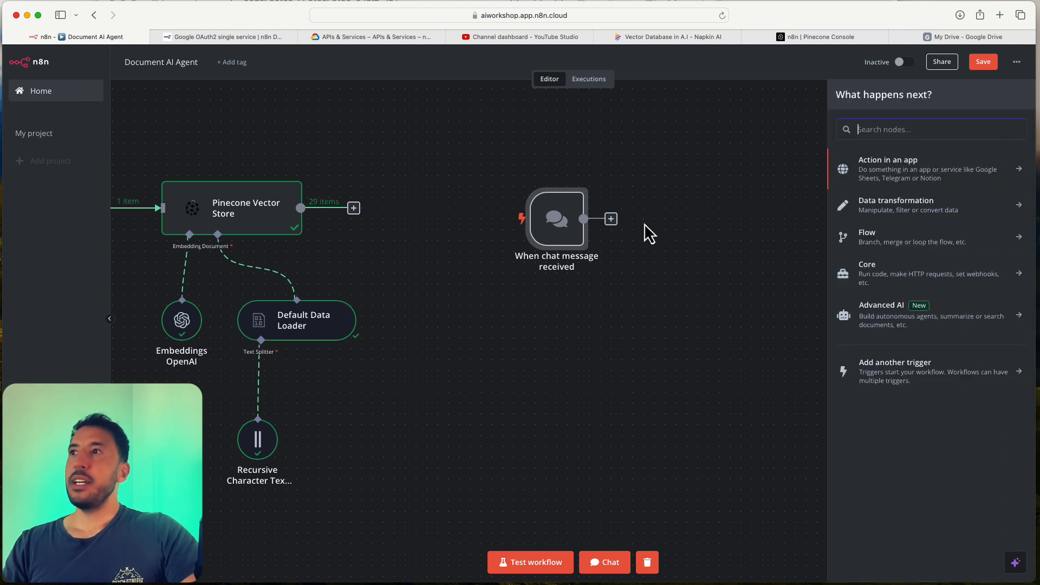
click(880, 320)
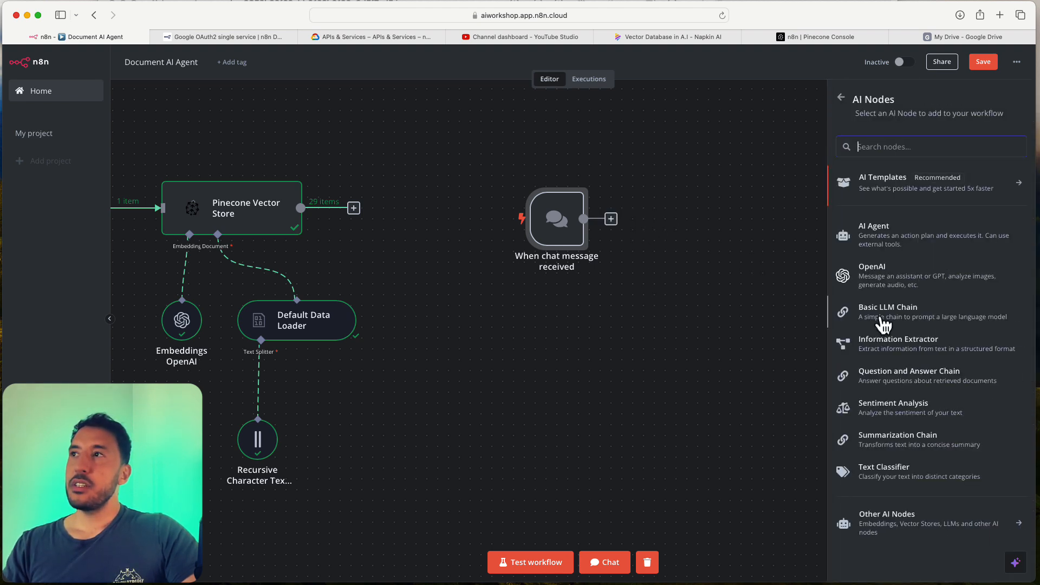
click(746, 203)
Connect a Question and Answer Chain after the chat trigger, keeping its prompt taken from the previous node automatically
click(611, 219)
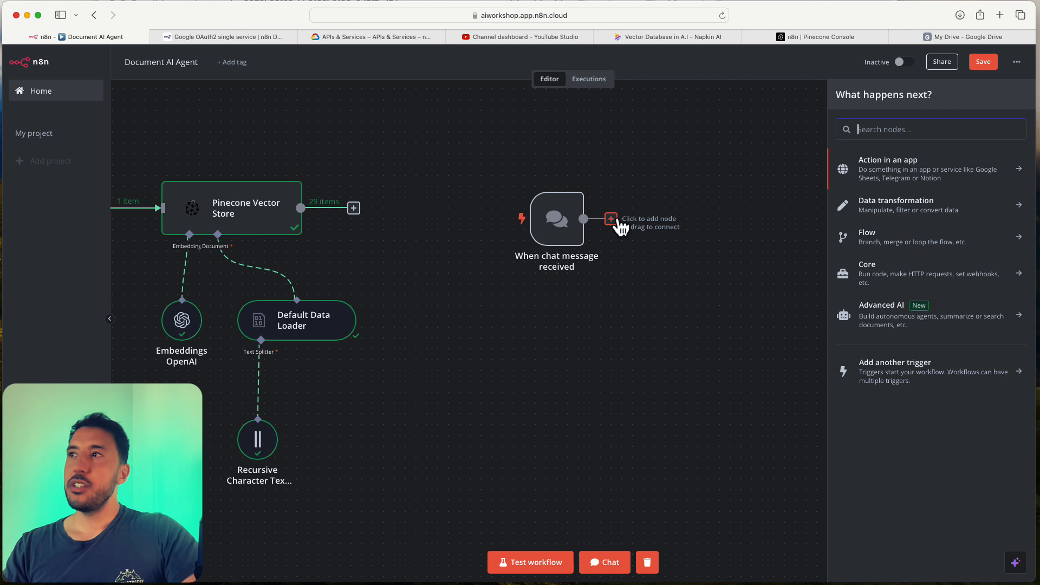
click(878, 325)
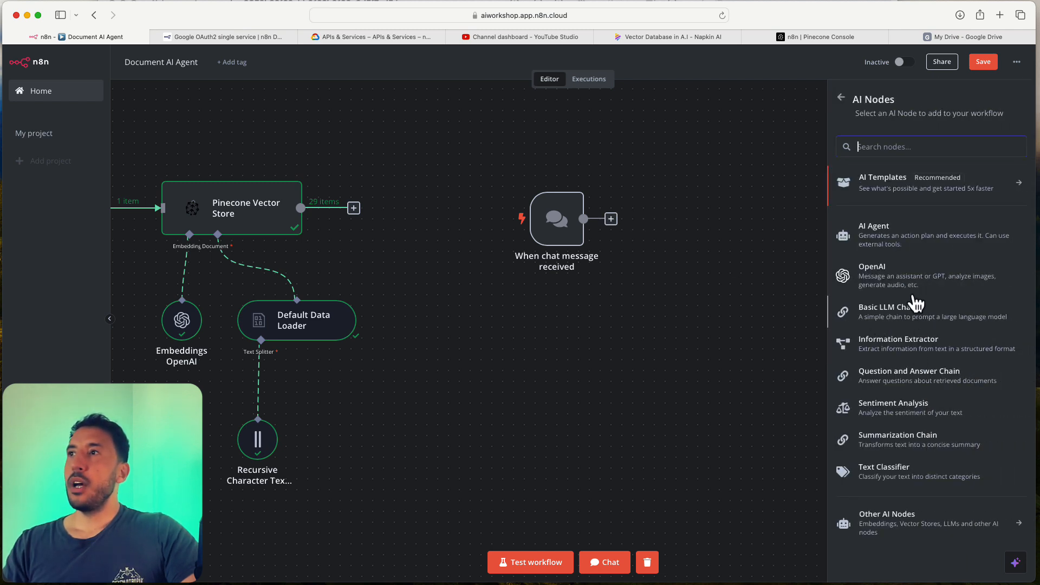
click(917, 386)
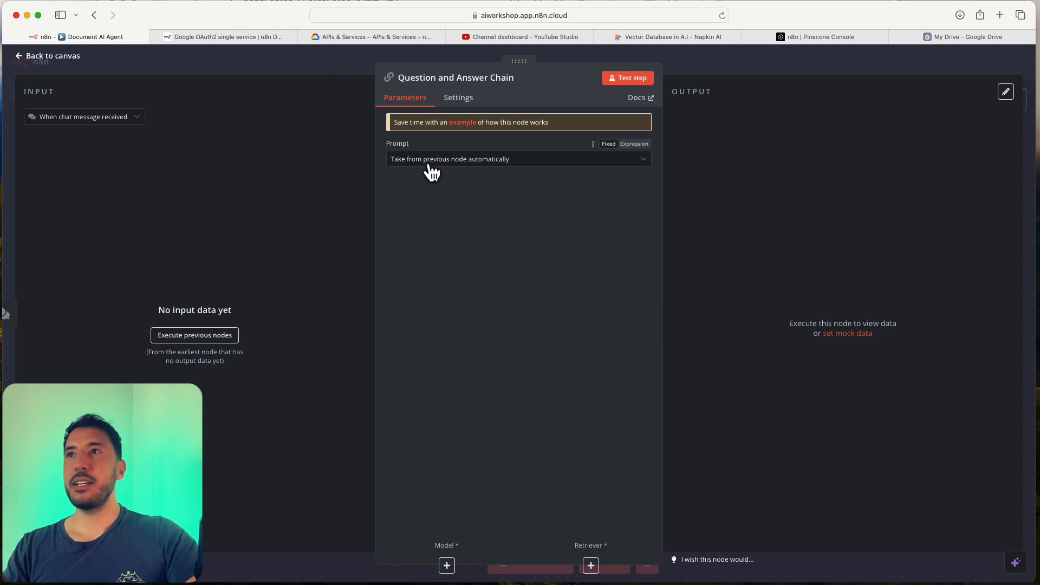
click(314, 71)
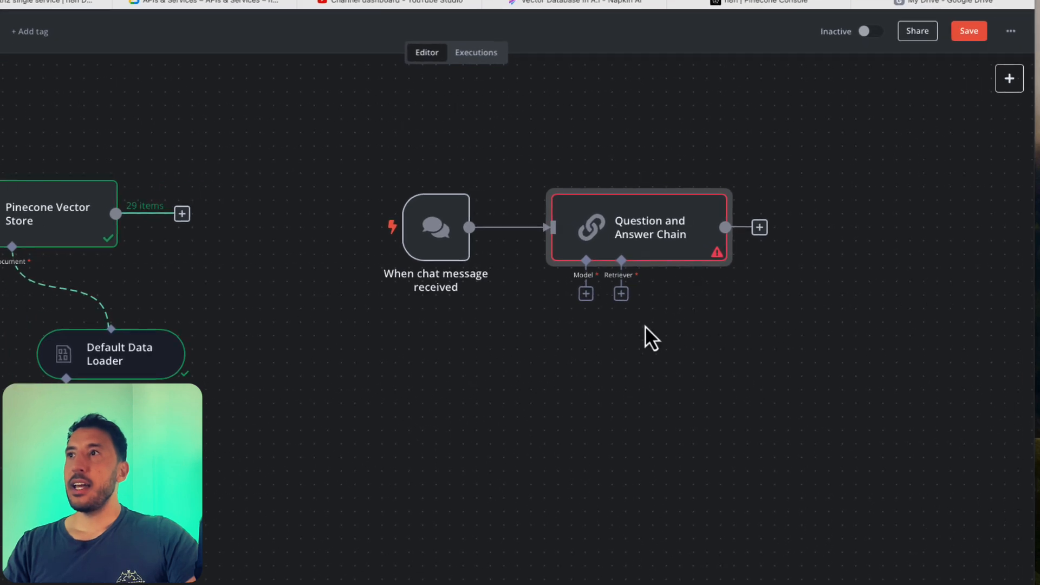
Attach an OpenAI Chat Model using gpt-4o-mini to the Question and Answer Chain's model input and move it slightly lower
click(586, 296)
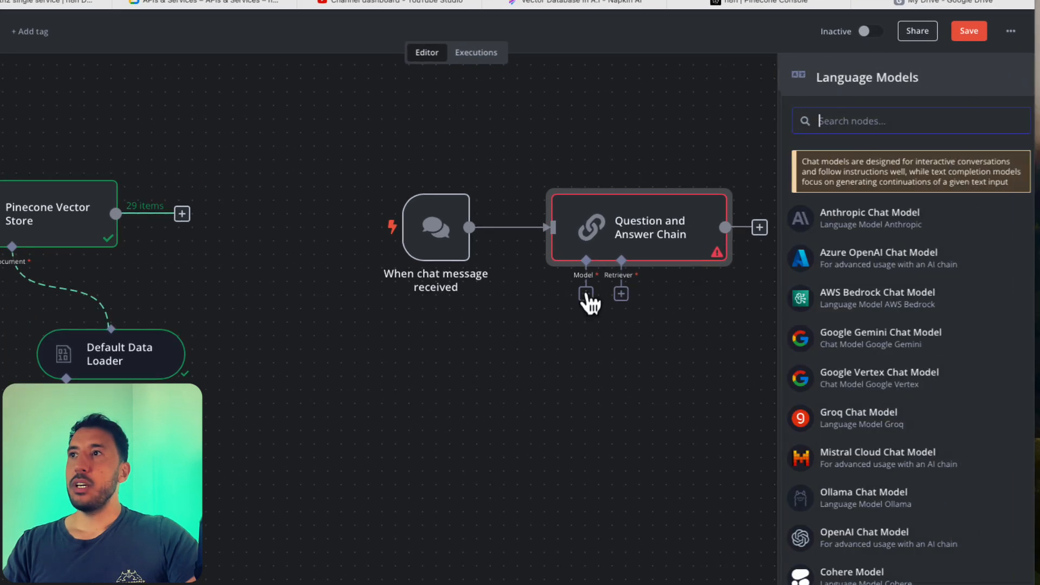
click(849, 537)
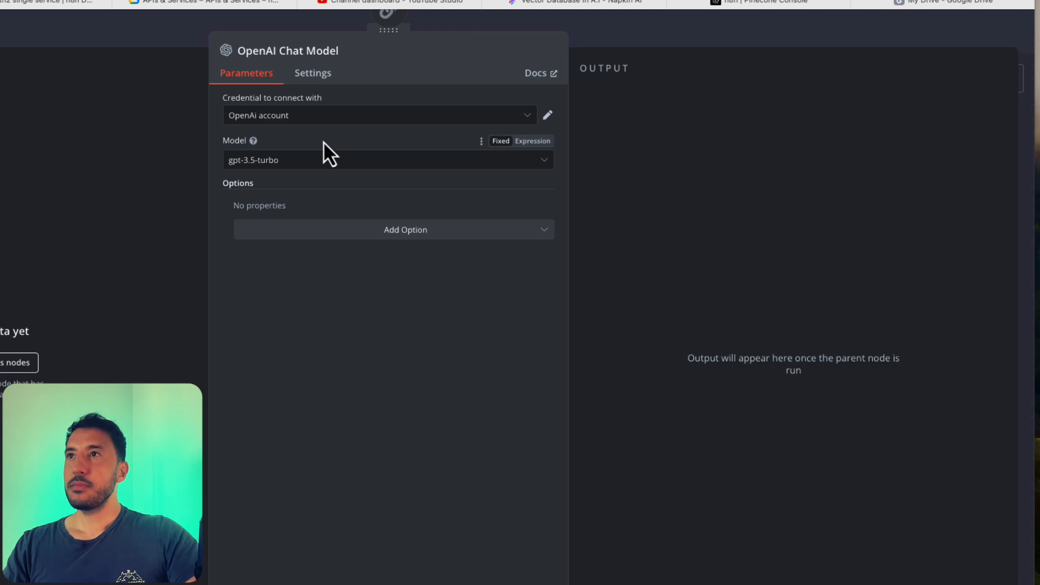
click(322, 159)
scroll(308, 316, down, 5)
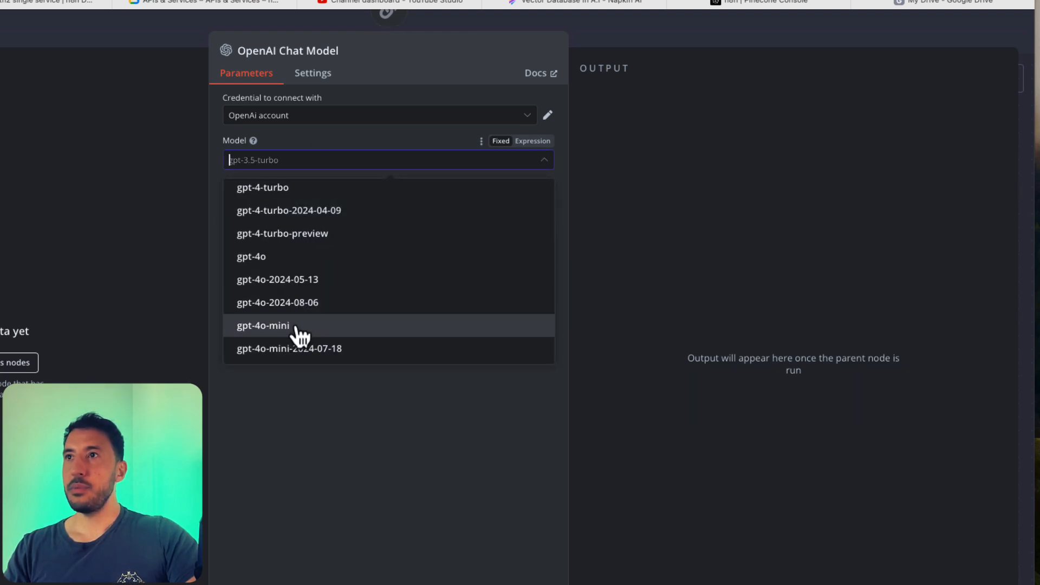
click(301, 326)
click(666, 41)
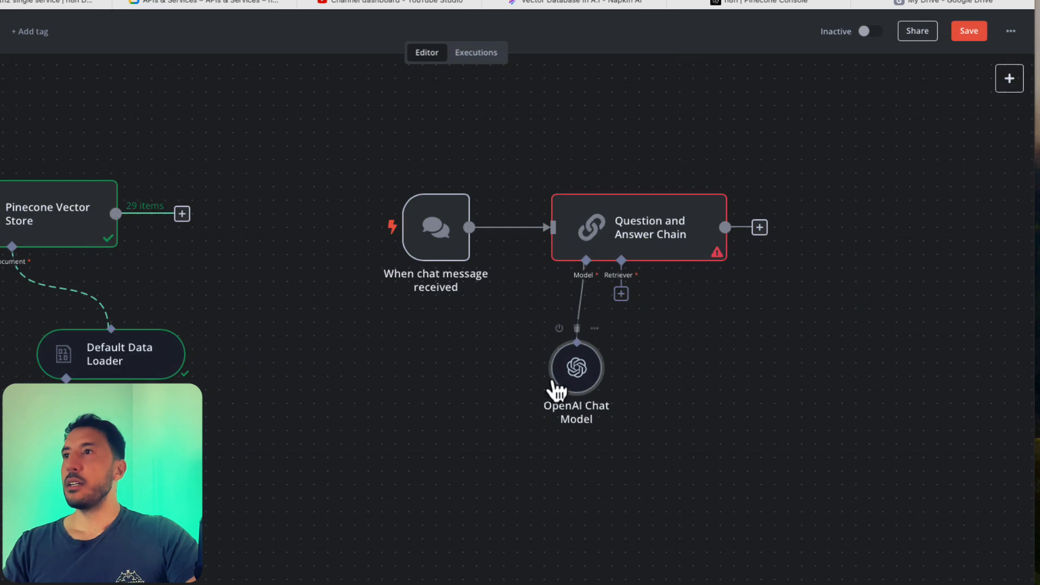
drag(563, 368, 550, 382)
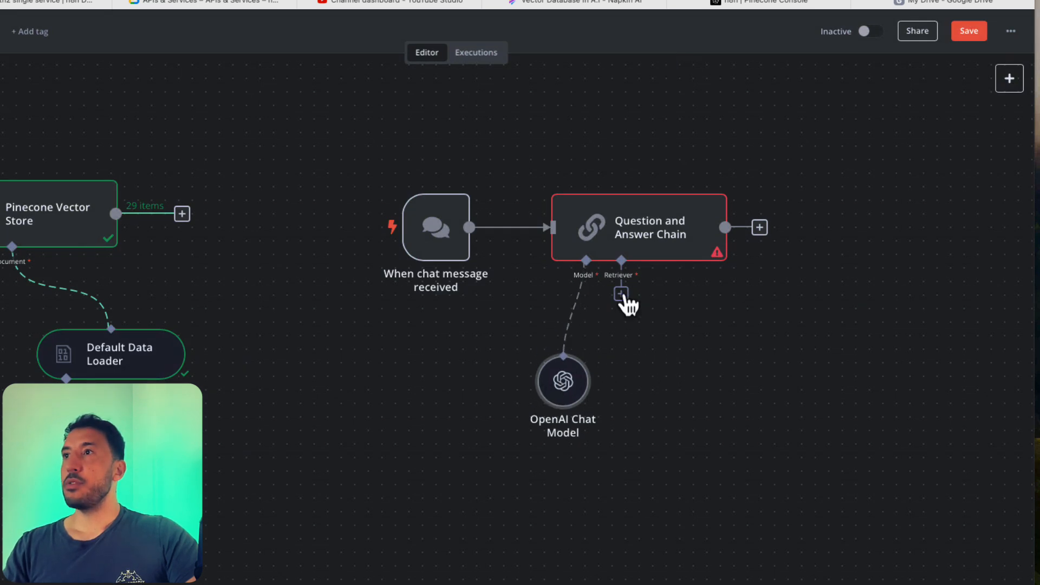
Attach a Vector Store Retriever with limit 4 to the chain's retriever input and move it away from the chat model node
click(620, 294)
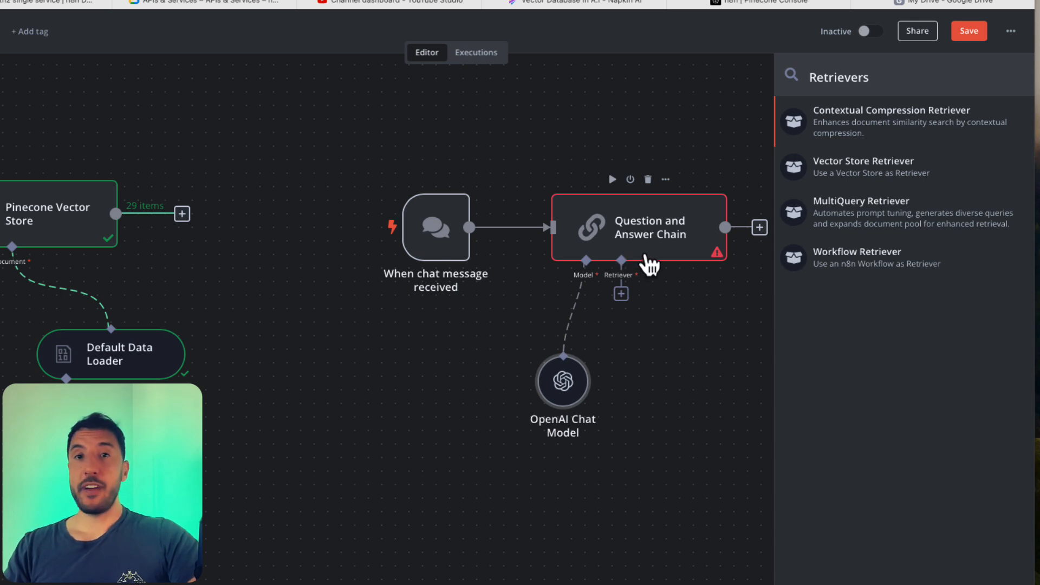
click(869, 178)
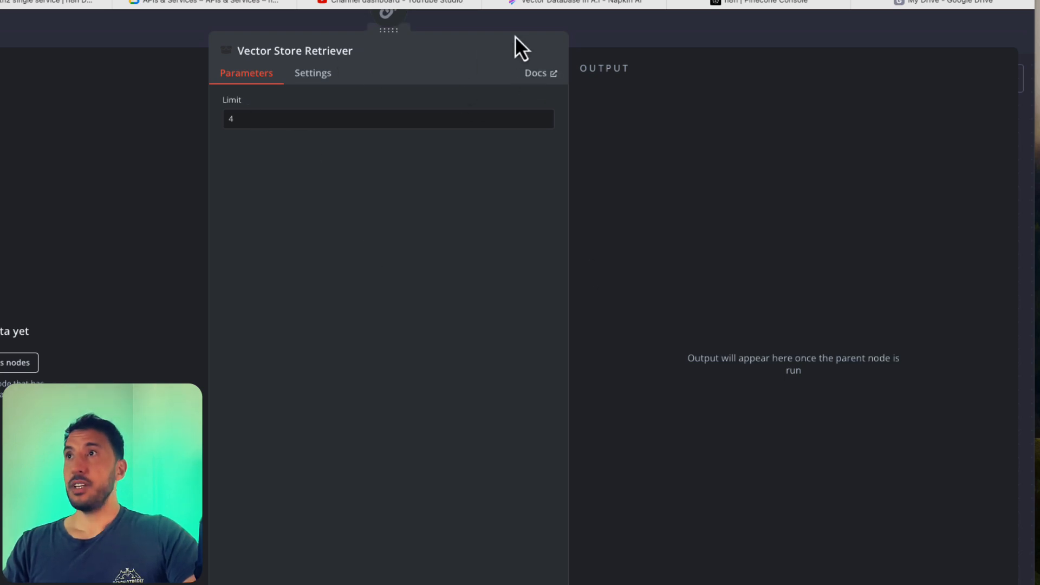
click(551, 21)
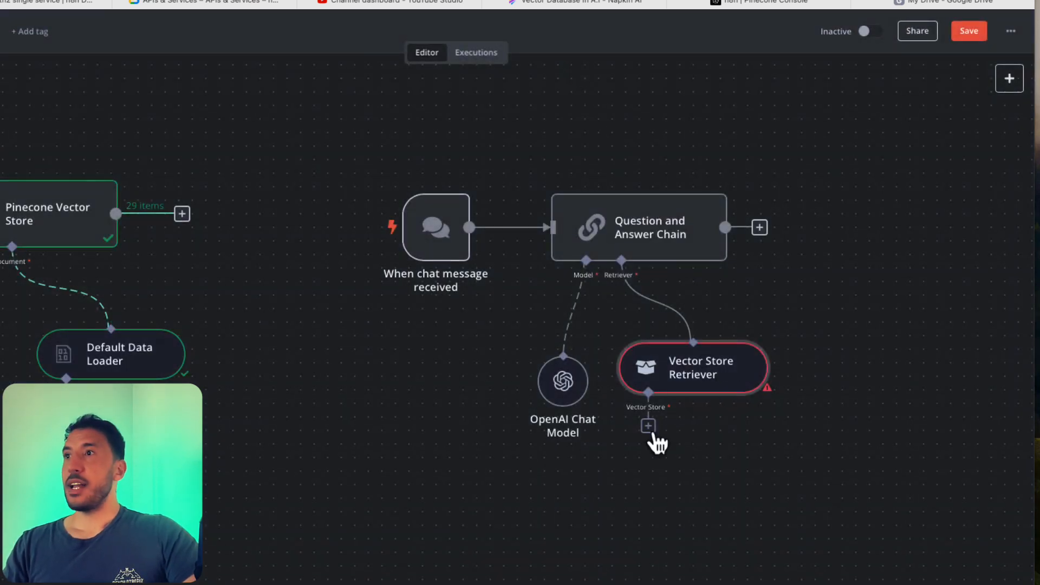
drag(700, 386, 725, 400)
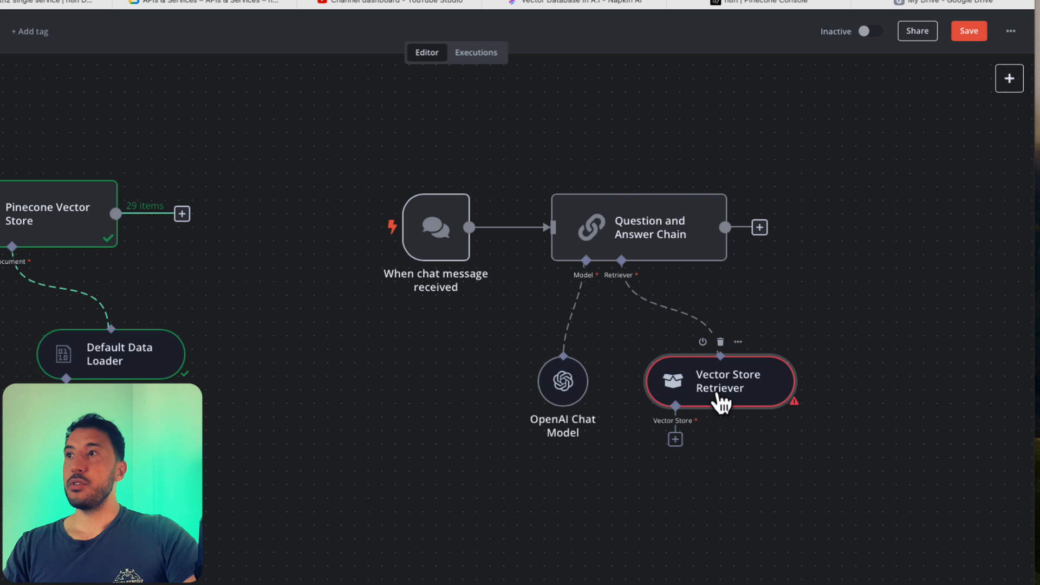
Attach a Pinecone Vector Store in Retrieve Documents (For Agent/Chain) mode to the retriever's vector store input and place it below the retriever
click(675, 440)
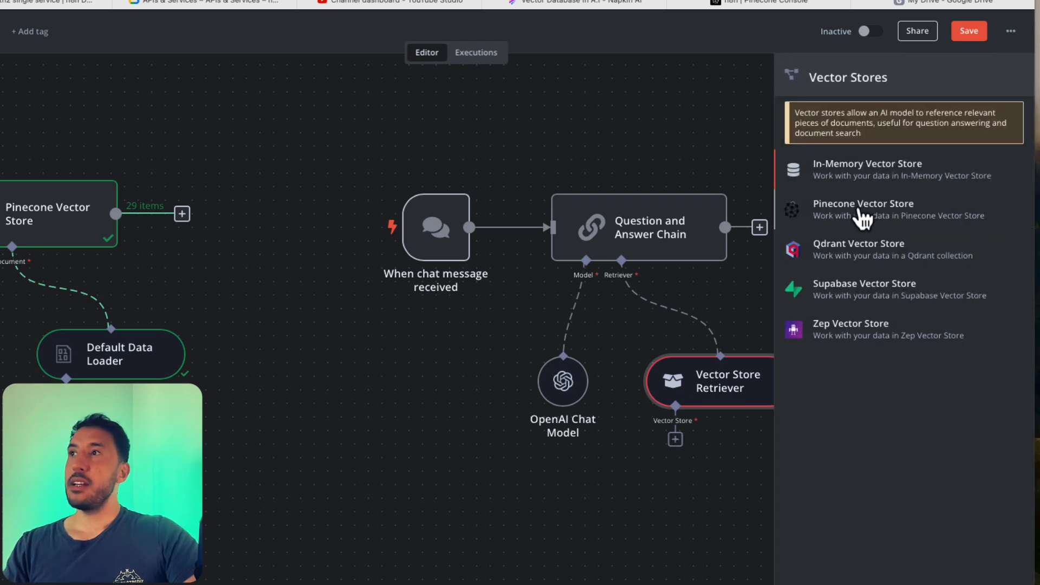
click(858, 225)
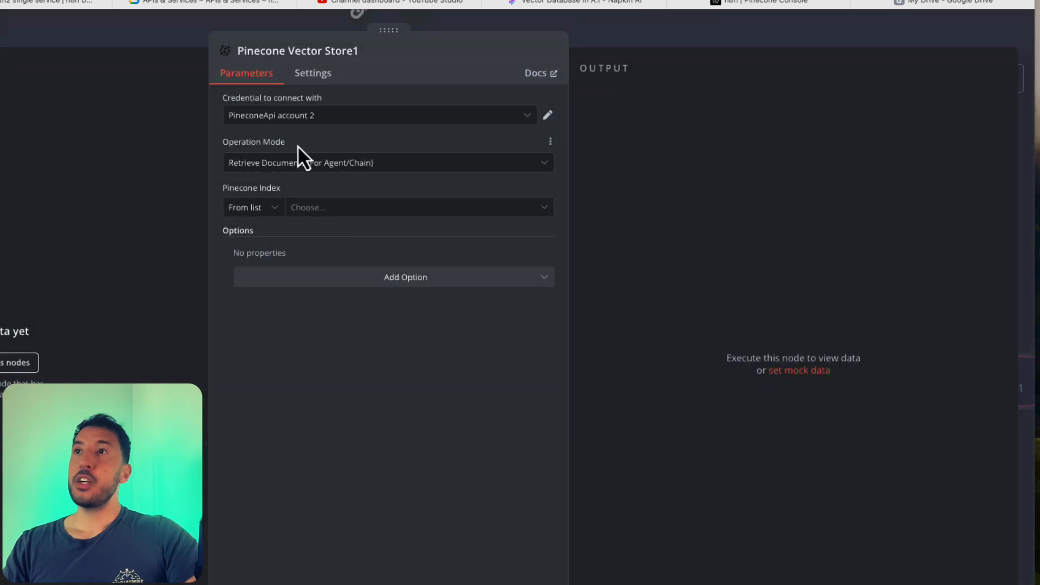
click(331, 165)
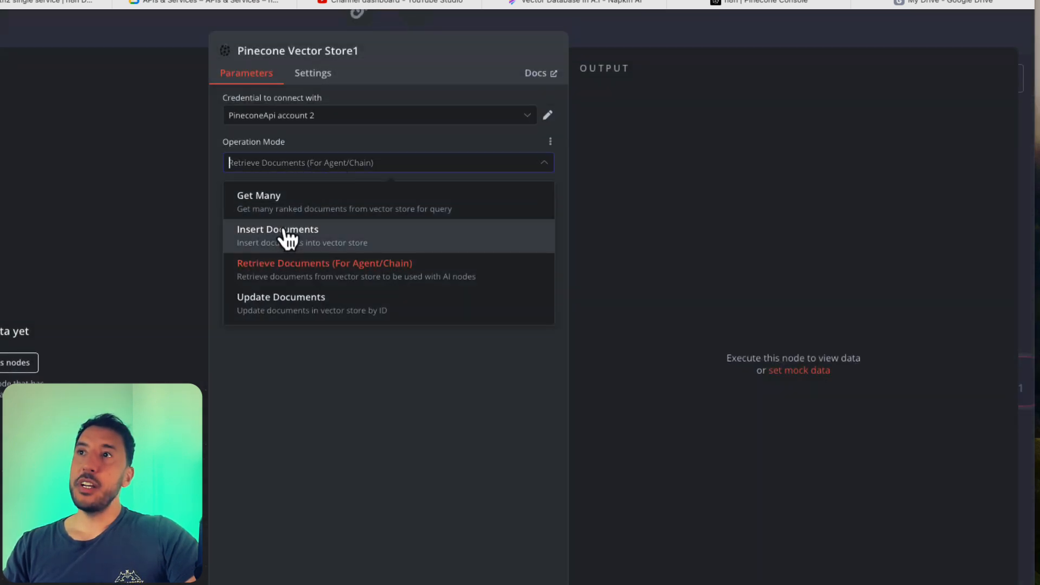
click(291, 281)
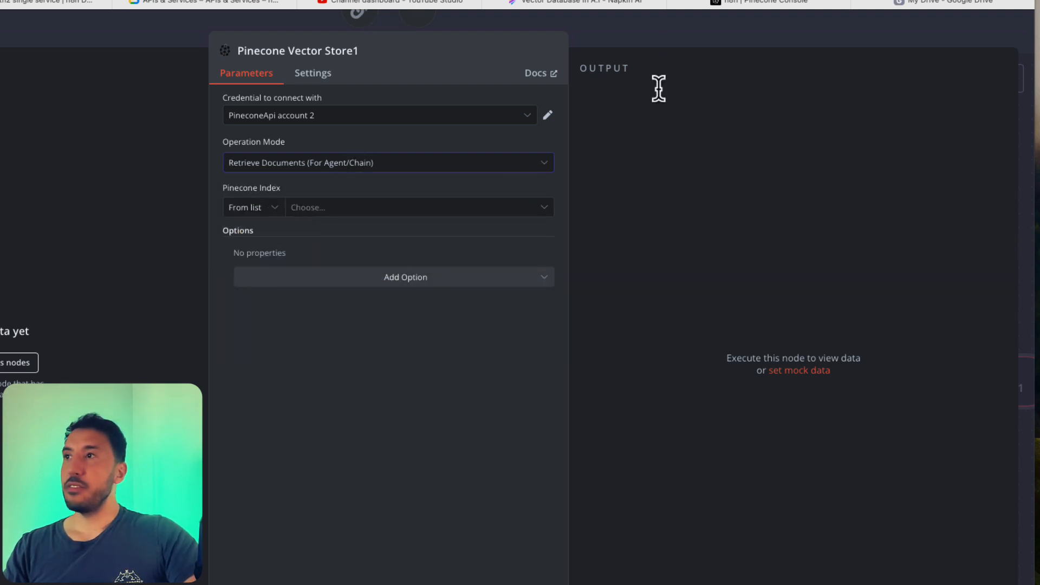
key(Escape)
drag(937, 385, 615, 552)
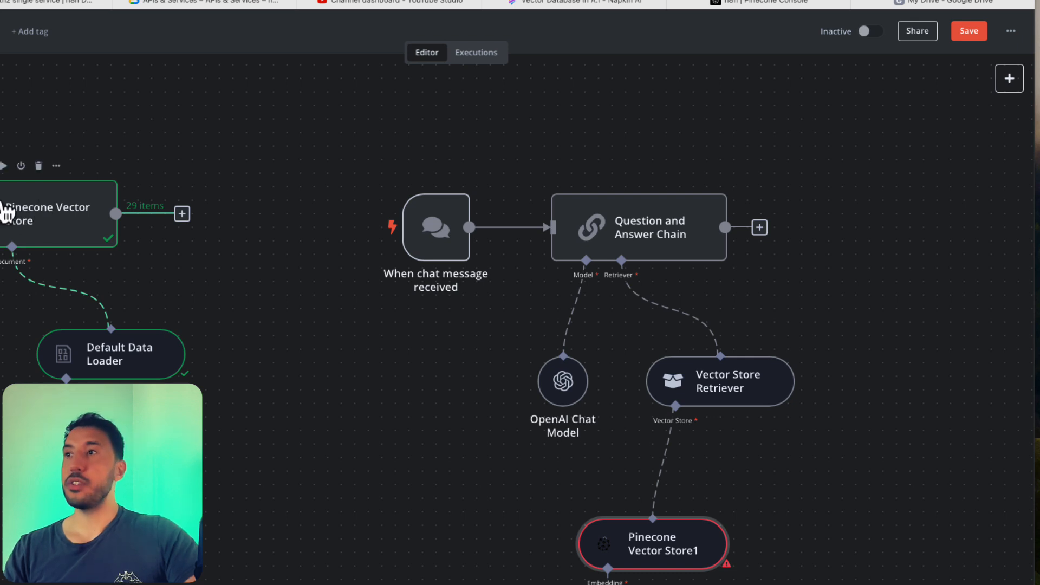
drag(661, 550, 701, 512)
Set the new Pinecone node to PineconeApi account 2, Retrieve Documents mode and the n8n index, then align it under the retriever
double_click(697, 508)
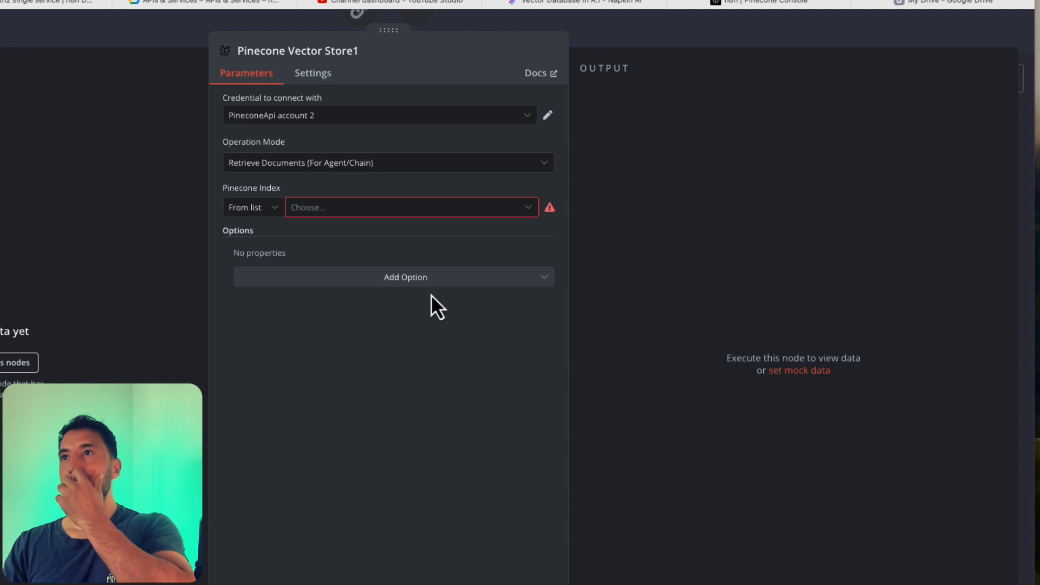
click(379, 120)
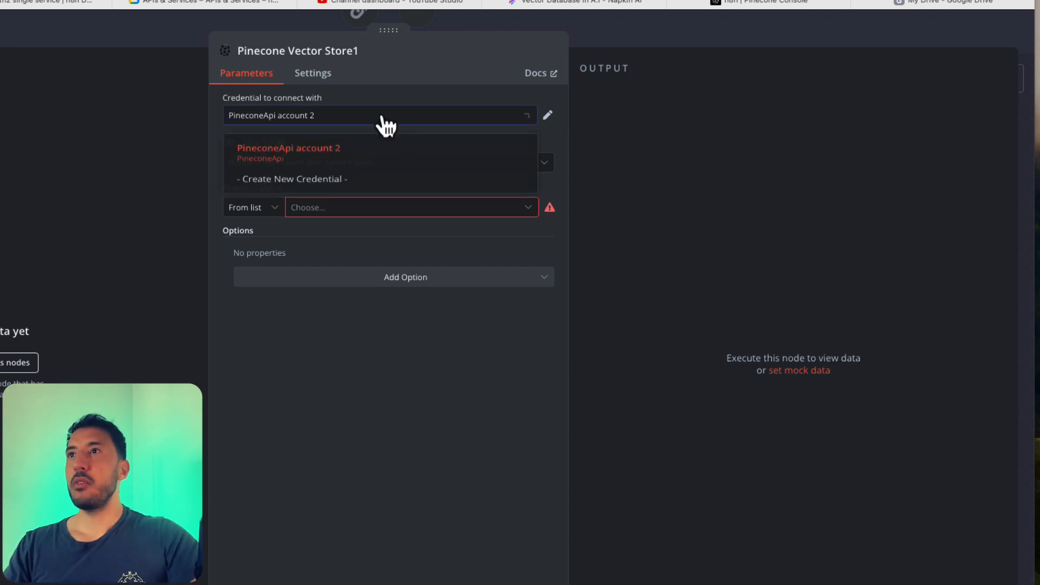
click(321, 152)
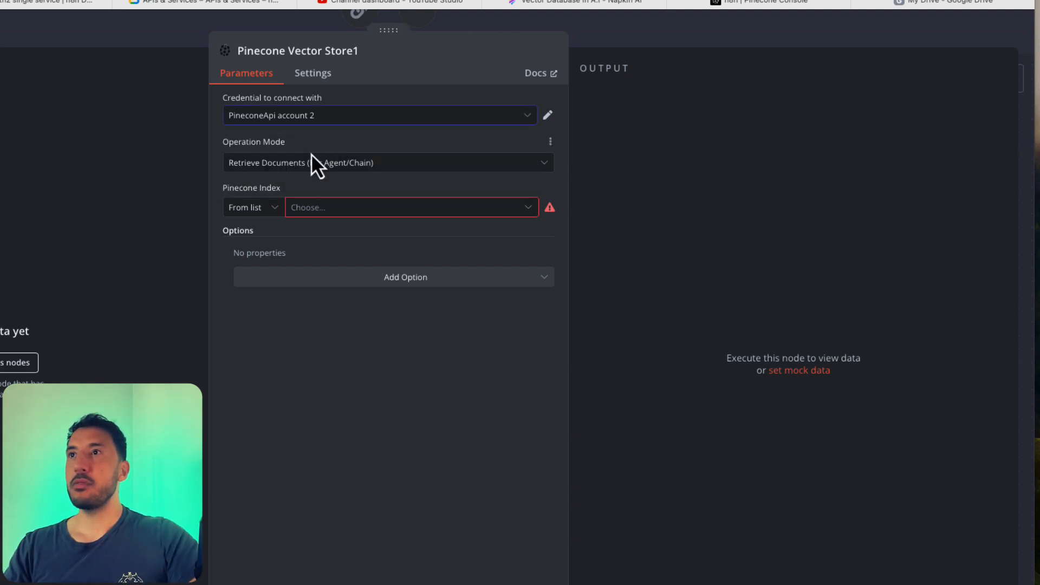
click(369, 168)
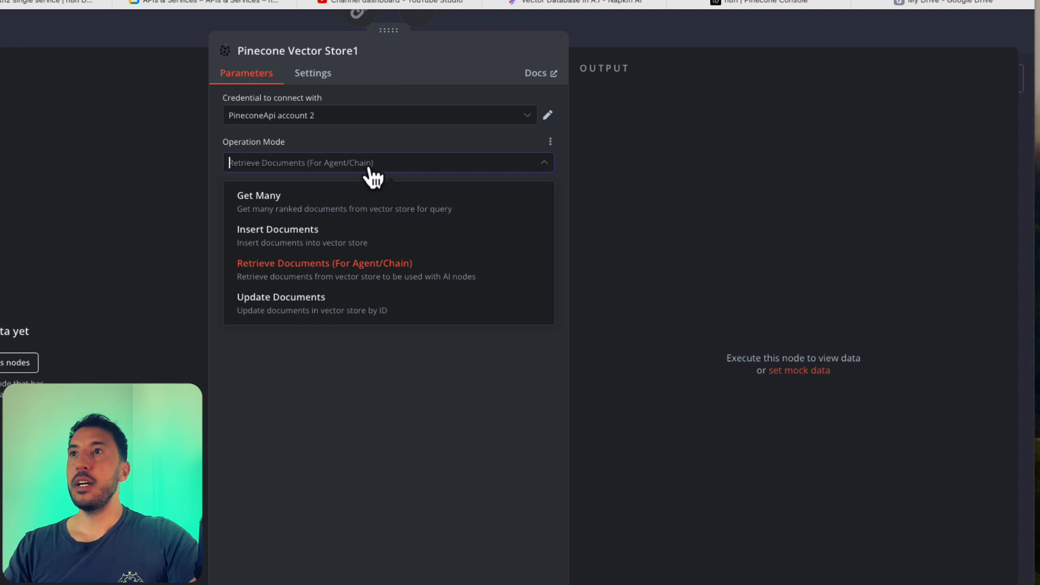
click(322, 265)
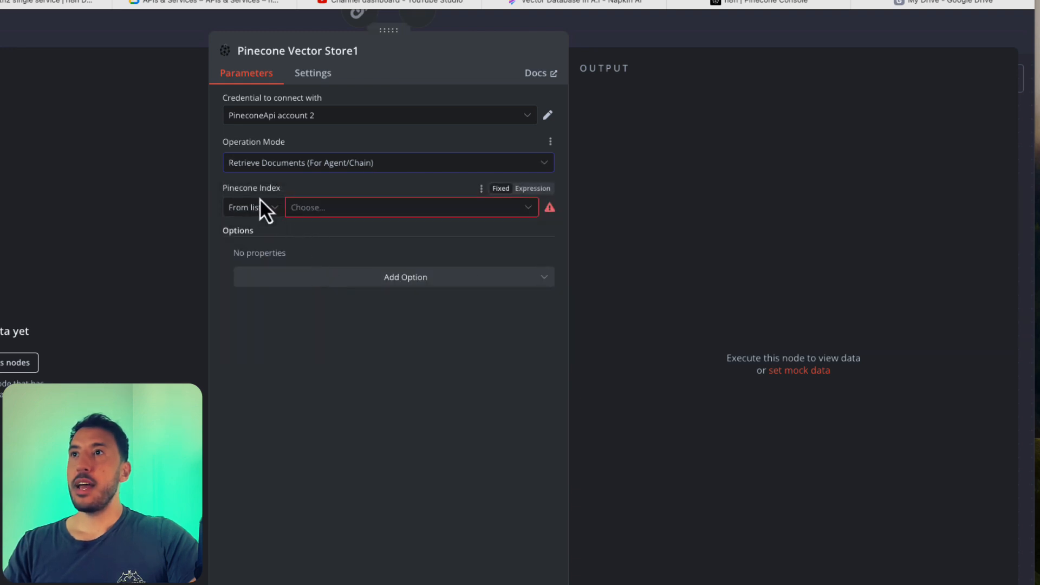
click(397, 215)
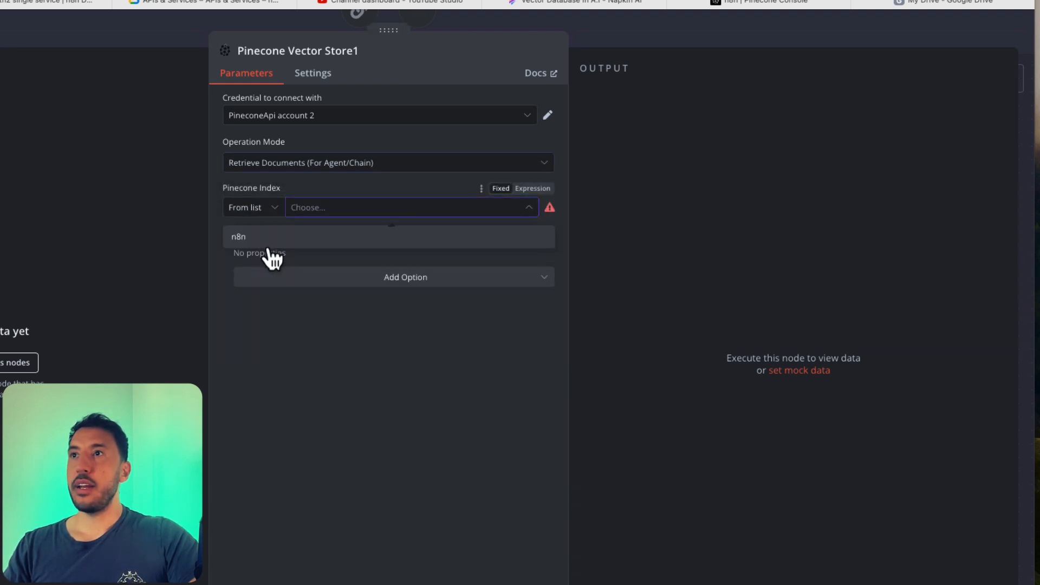
click(265, 252)
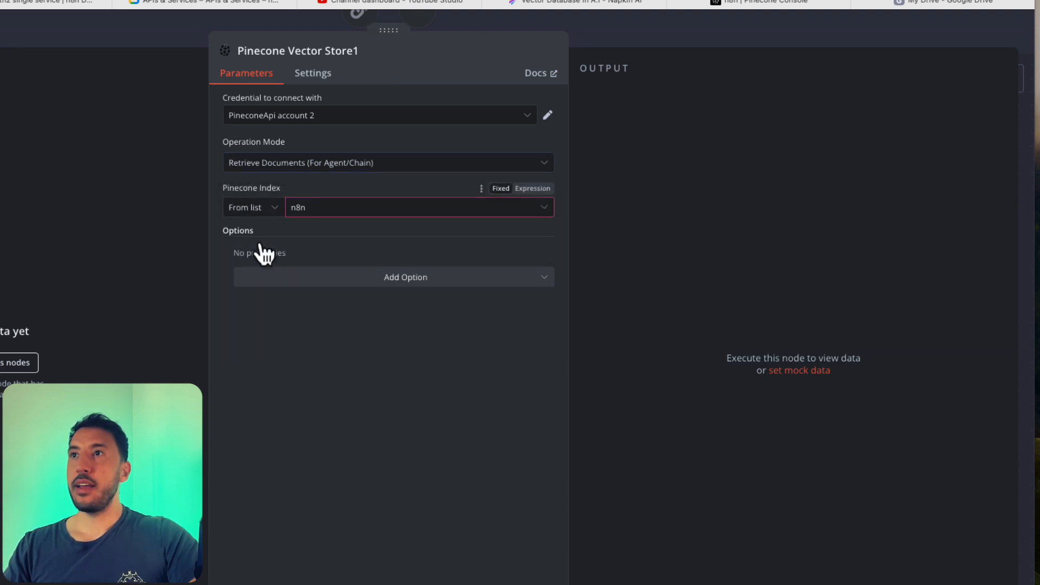
click(650, 44)
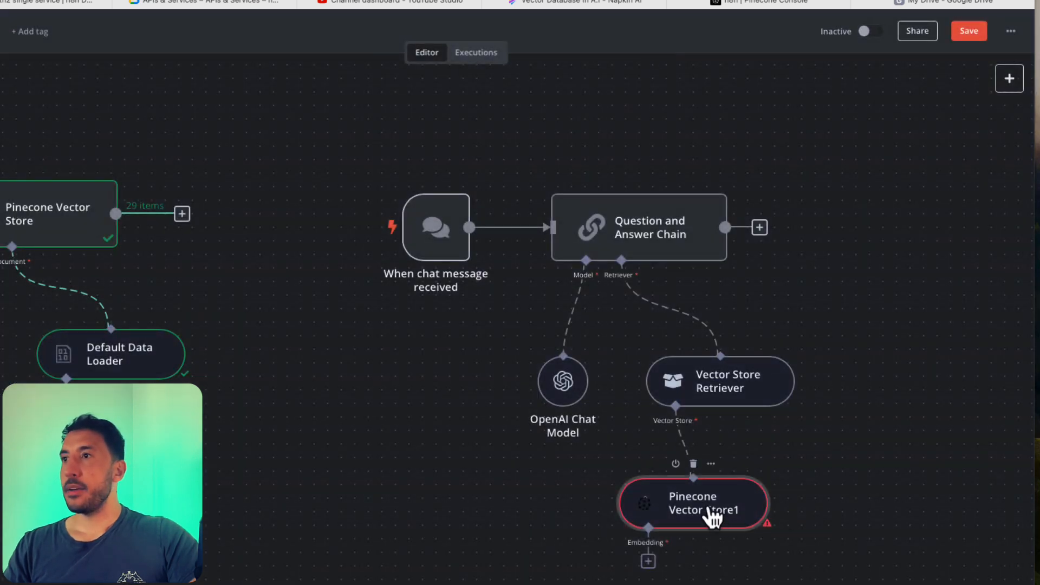
drag(711, 510, 700, 510)
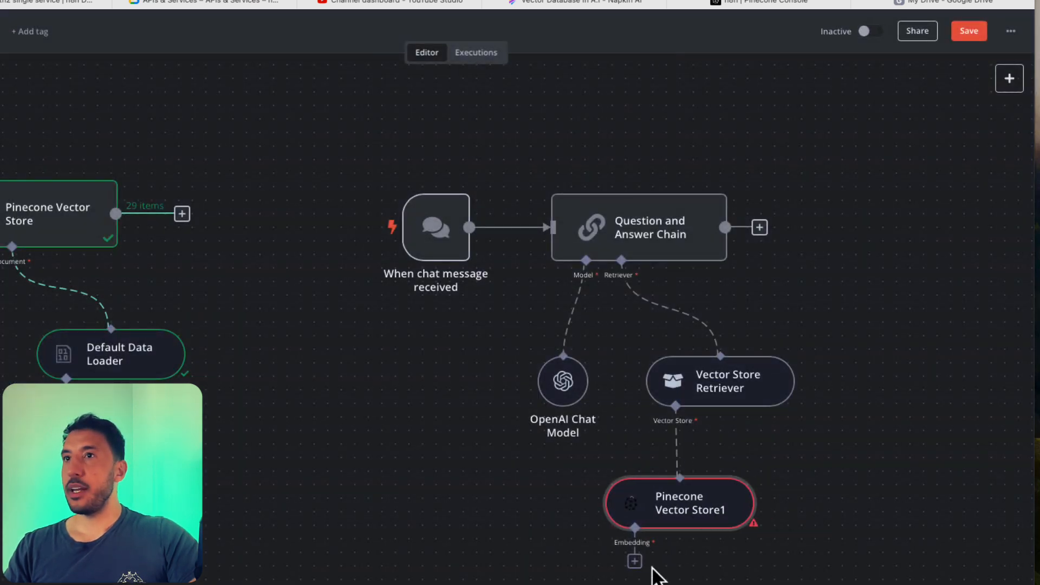
Attach an Embeddings OpenAI node using text-embedding-3-small to the embedding input of the retriever's Pinecone Vector Store
click(635, 561)
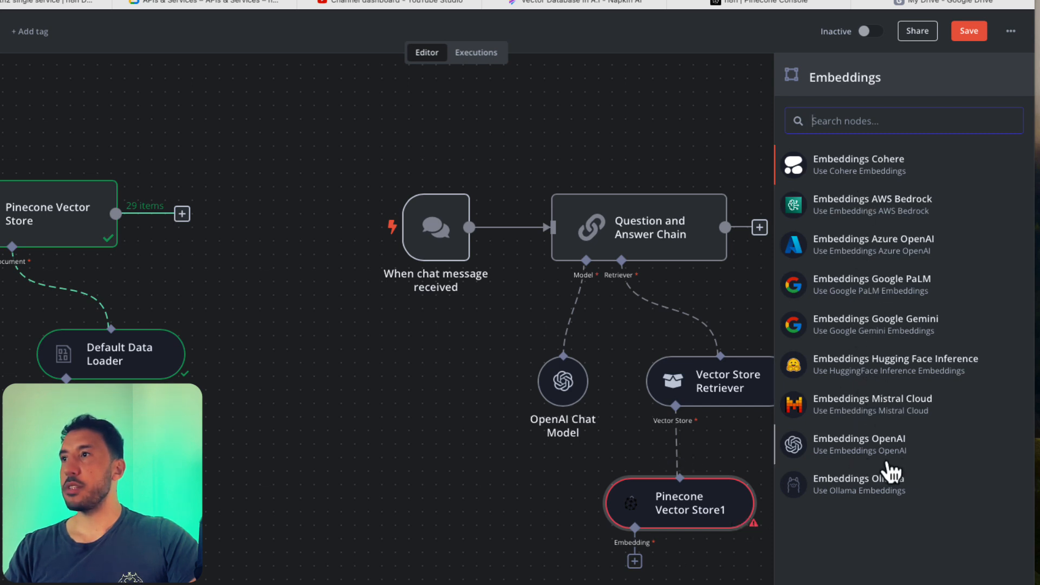
click(861, 449)
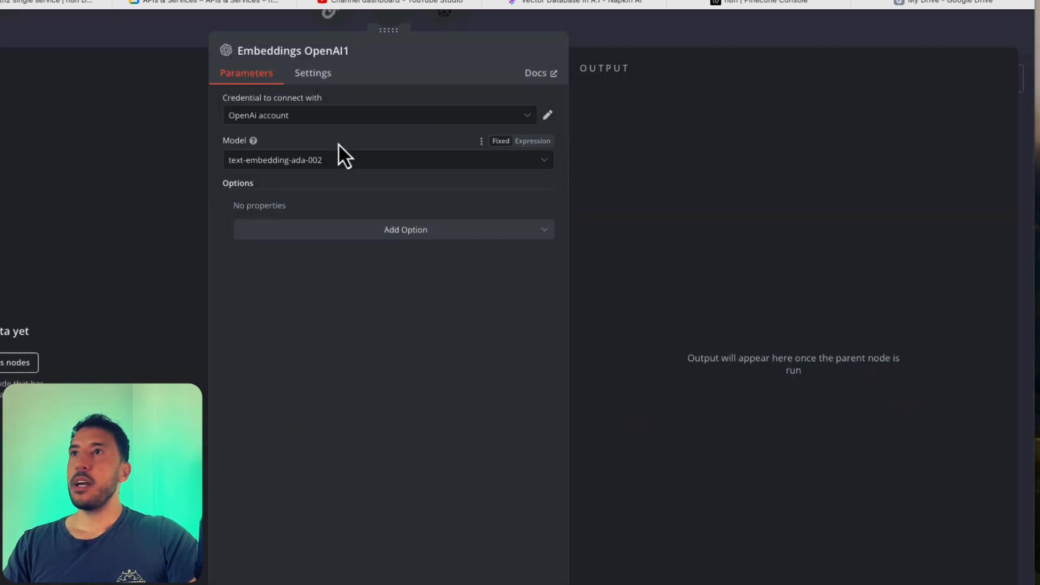
click(382, 163)
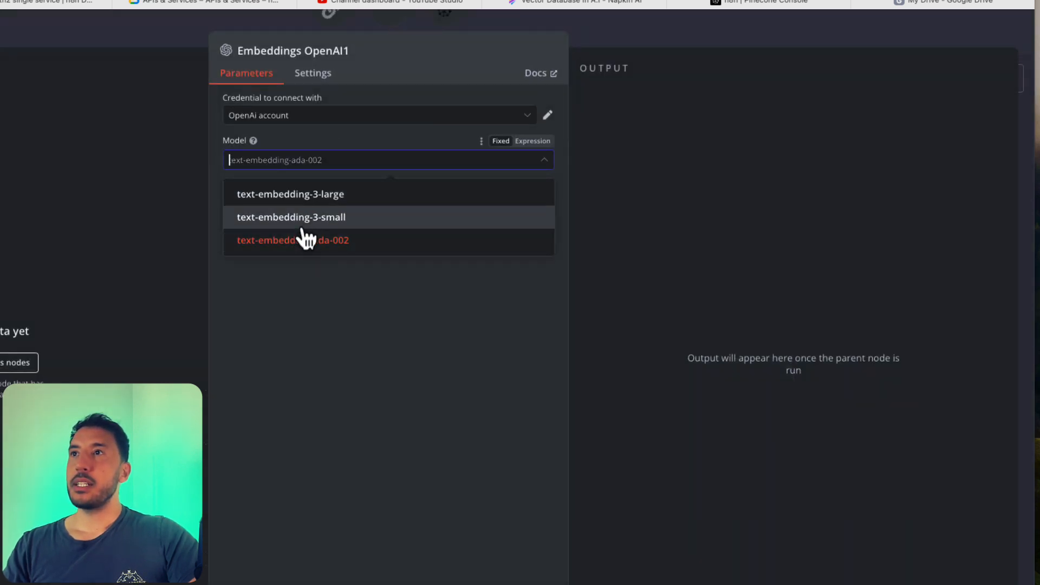
click(303, 223)
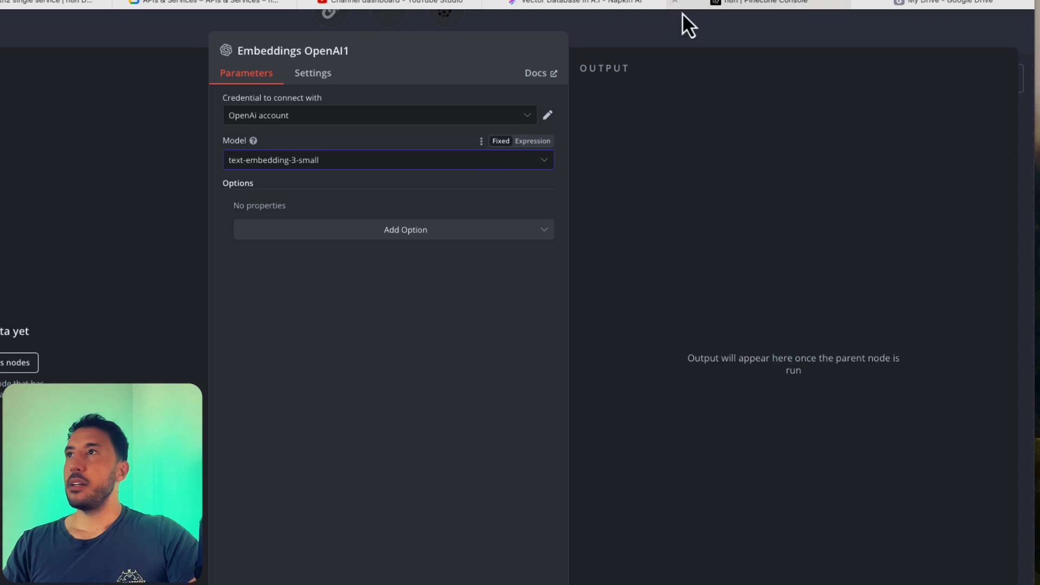
click(635, 28)
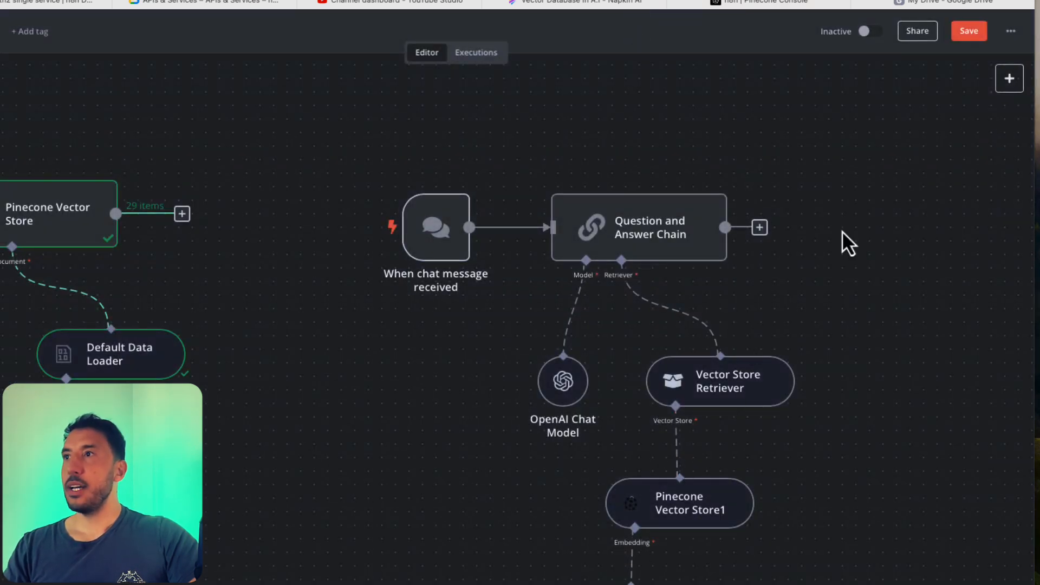
drag(477, 322, 385, 241)
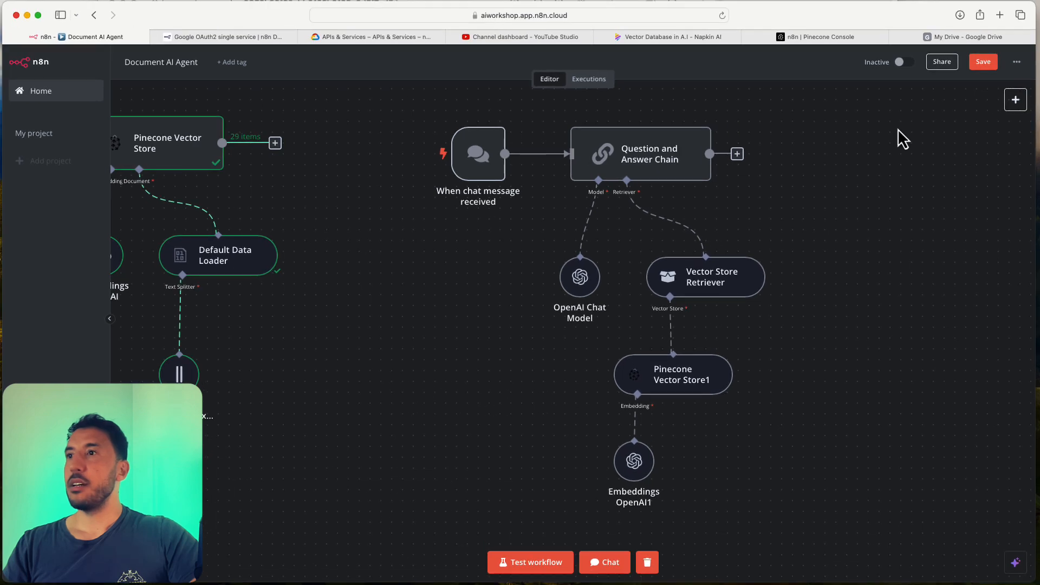
Open the workflow chat and send the question "what does the 2nd amendment say"
click(606, 563)
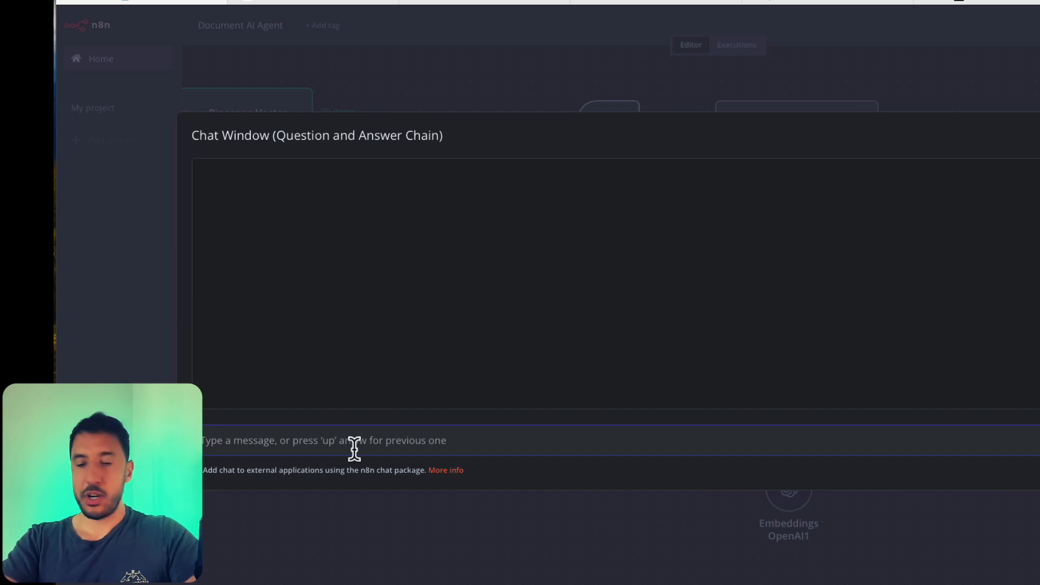
text(what does the 2nd amen)
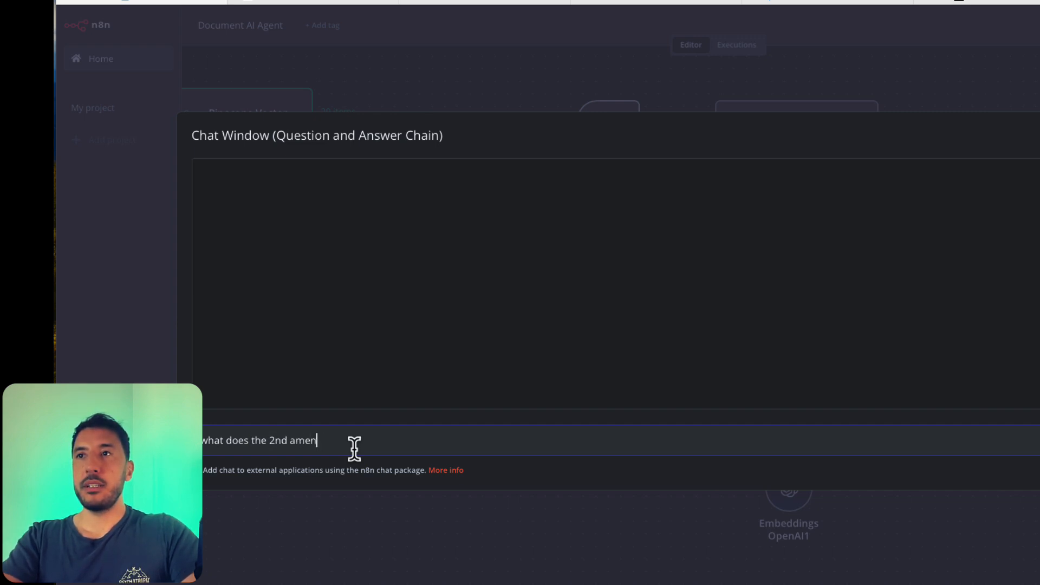
text(dment)
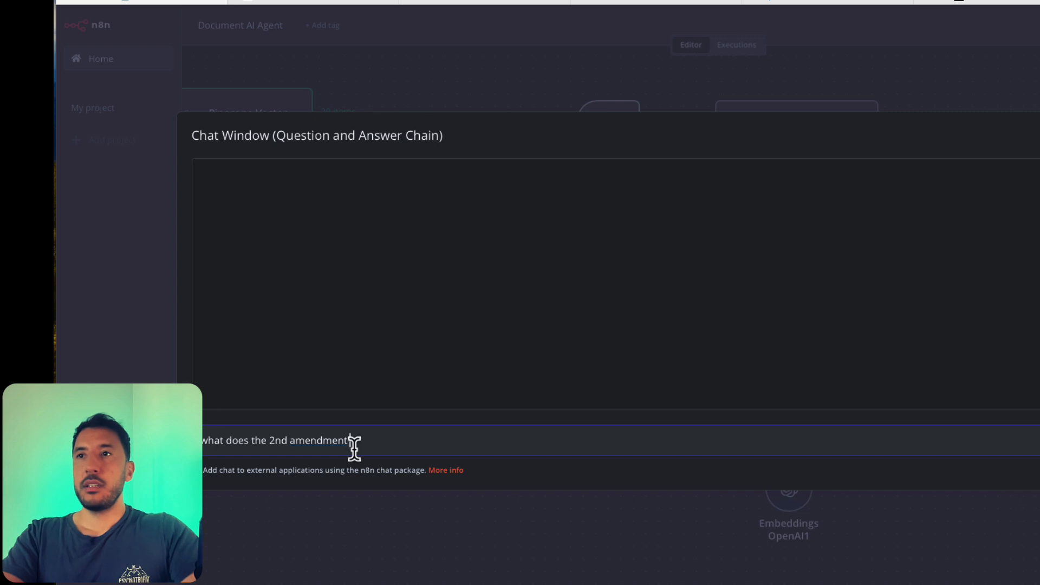
text( say)
key(Return)
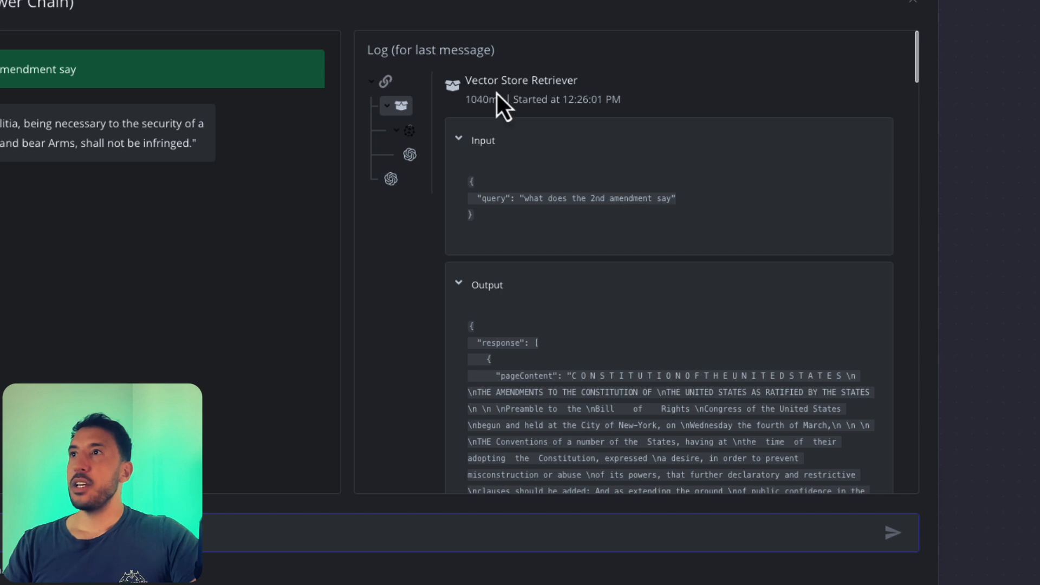
Review the Pinecone Vector Store1 and Embeddings OpenAI1 entries in the chat log, close the chat, and look over both workflow branches
click(414, 135)
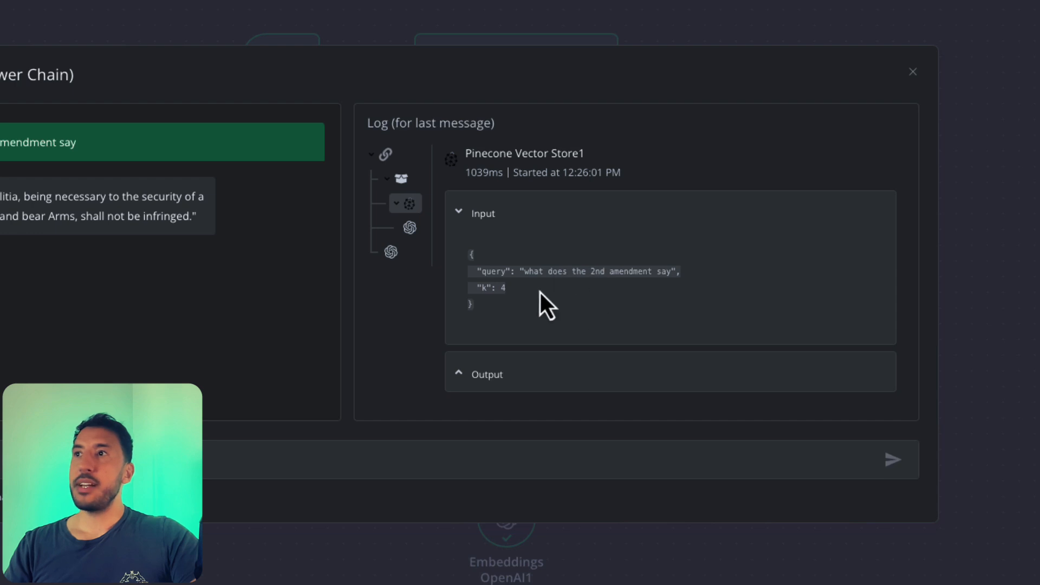
click(413, 232)
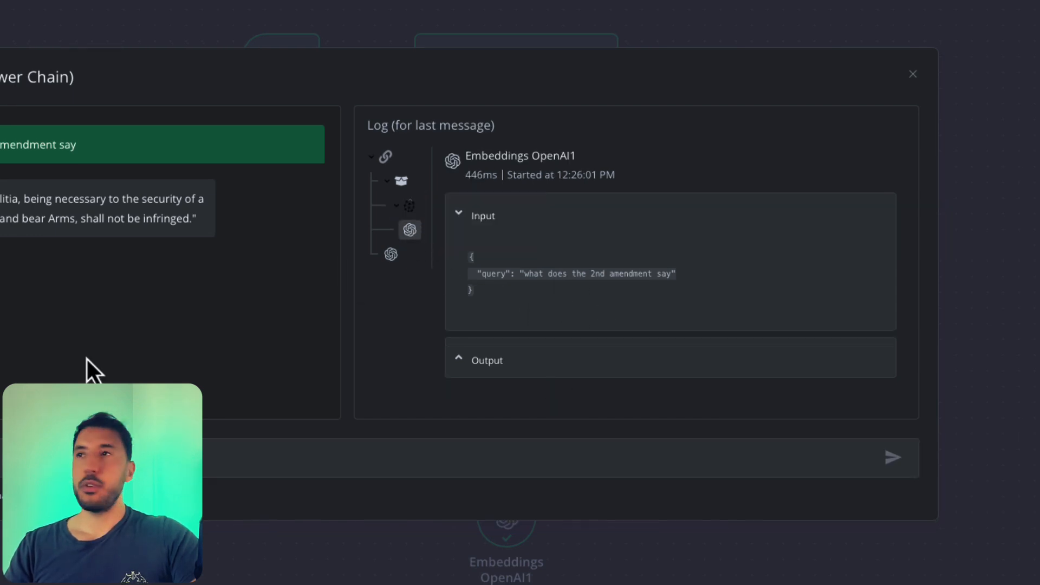
click(262, 40)
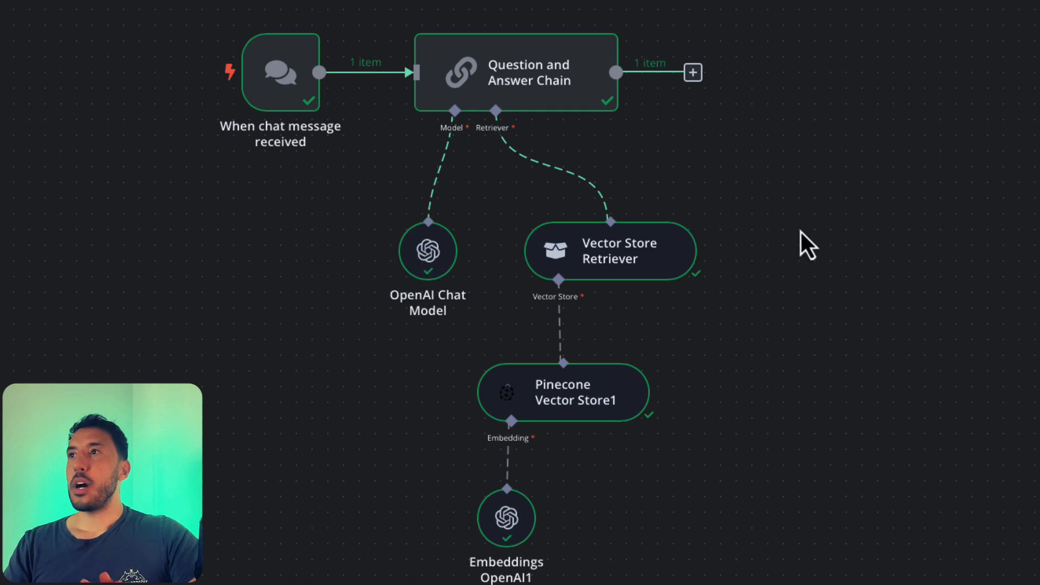
drag(820, 260, 931, 252)
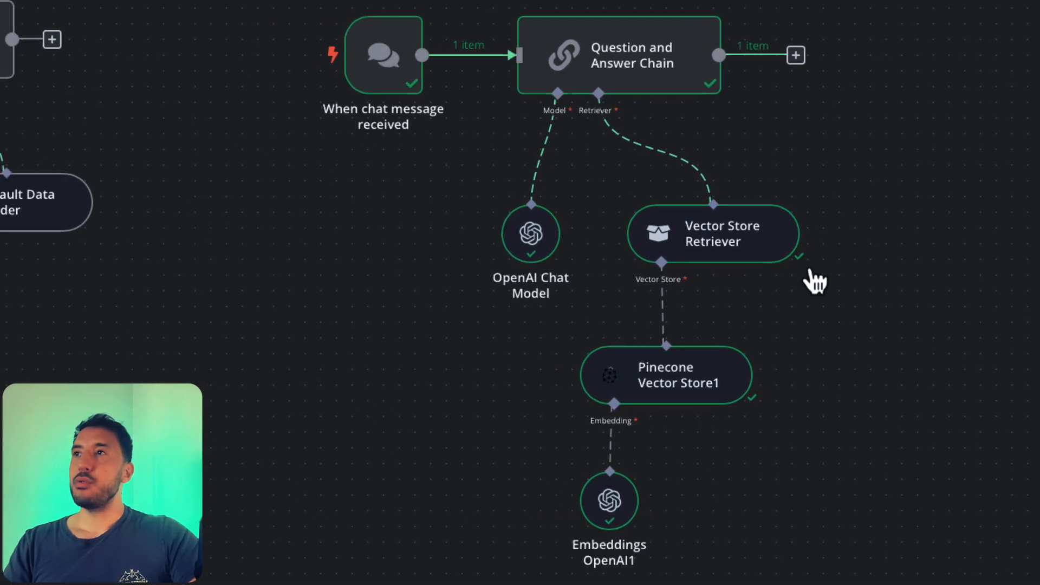
drag(414, 312, 626, 341)
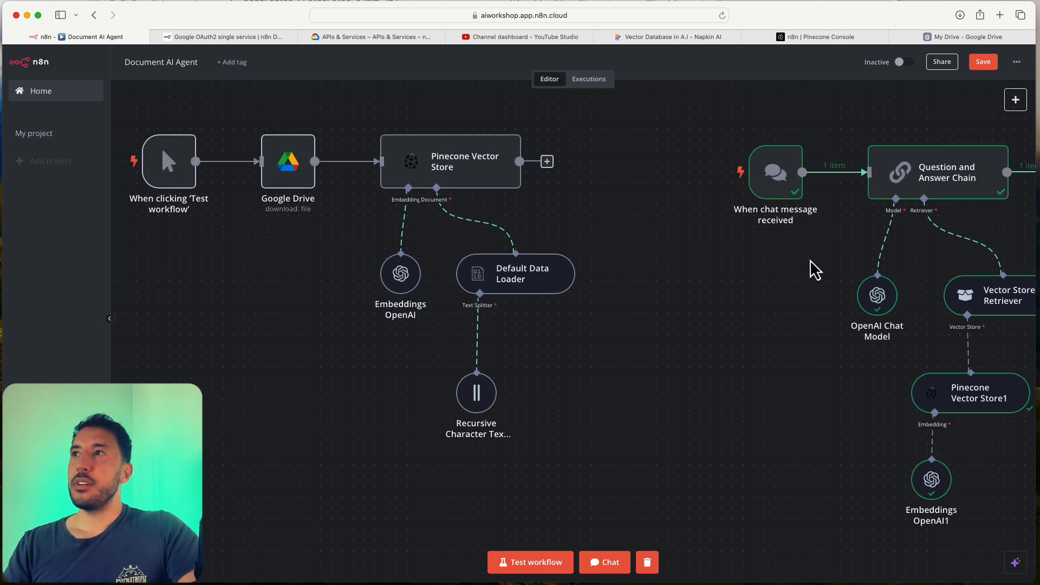
Ask the chat "What is the process outlined in the Constitution for amending it, and how many amendments have been made so far?" and close it
click(617, 566)
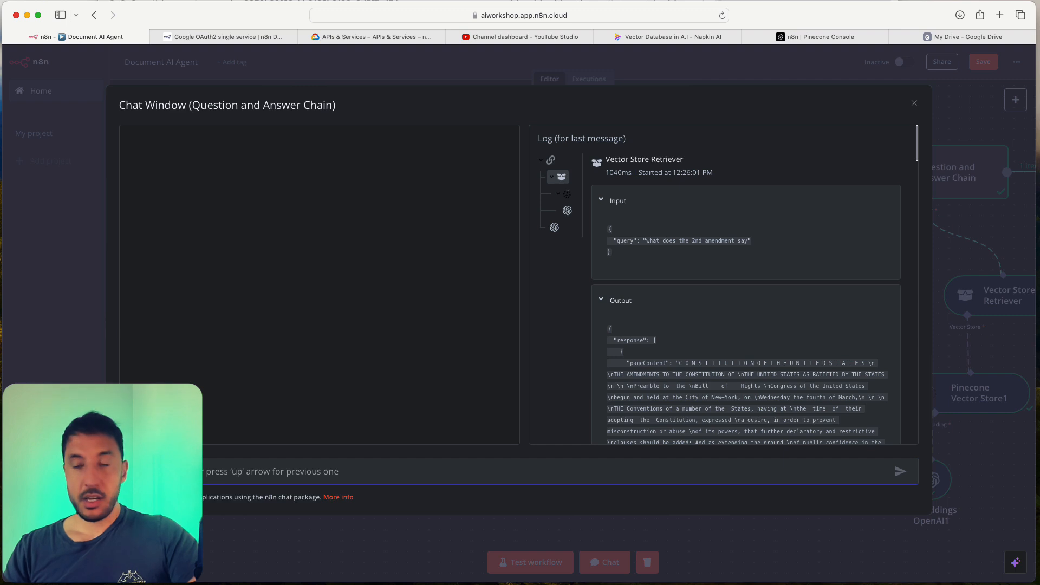
key(super+v)
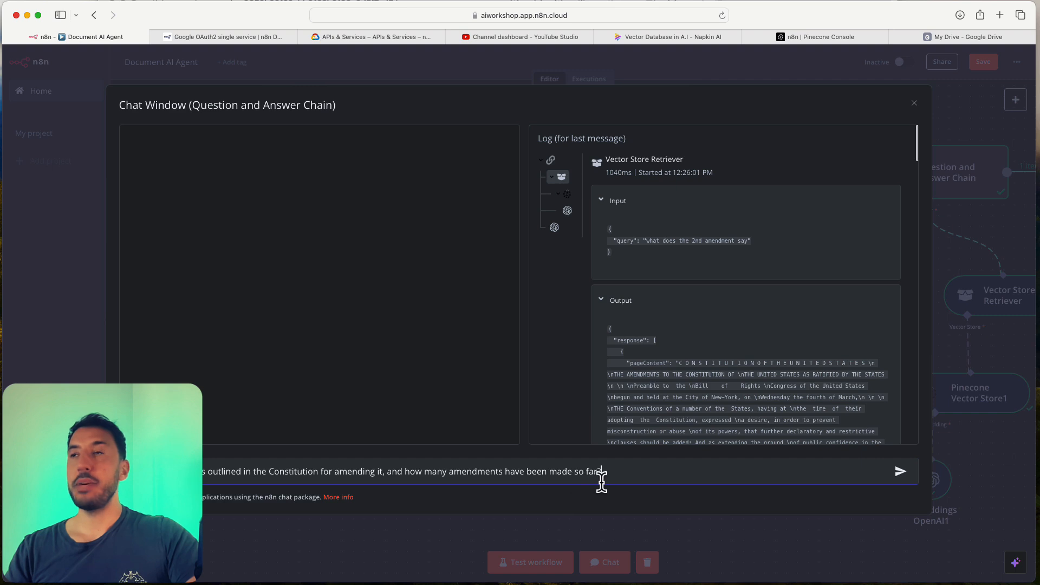
key(Return)
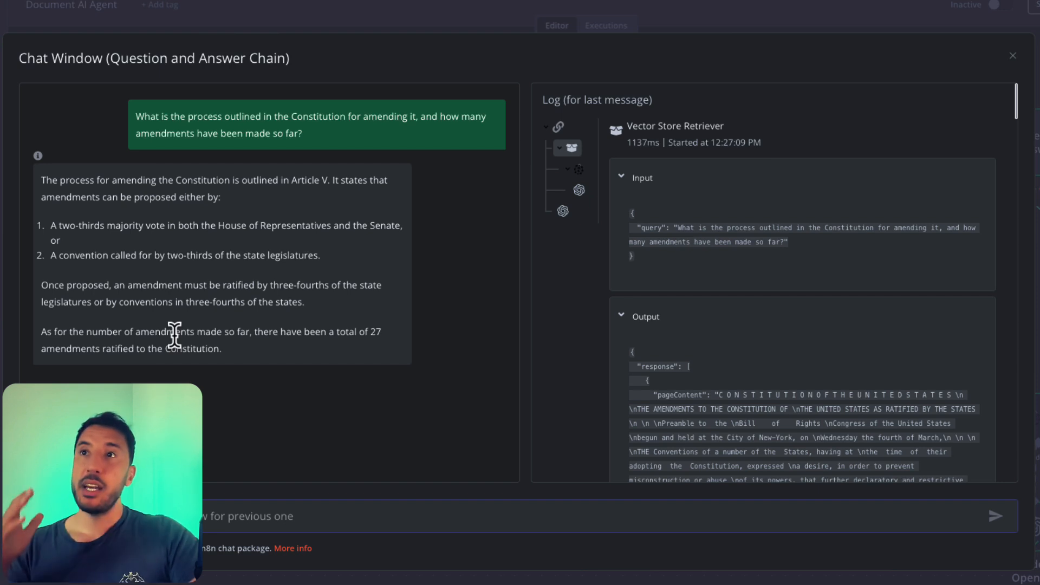
click(342, 26)
Bring the browser window with the NVIDIA quarterly presentation PDF in front of the n8n workflow
scroll(820, 275, right, 5)
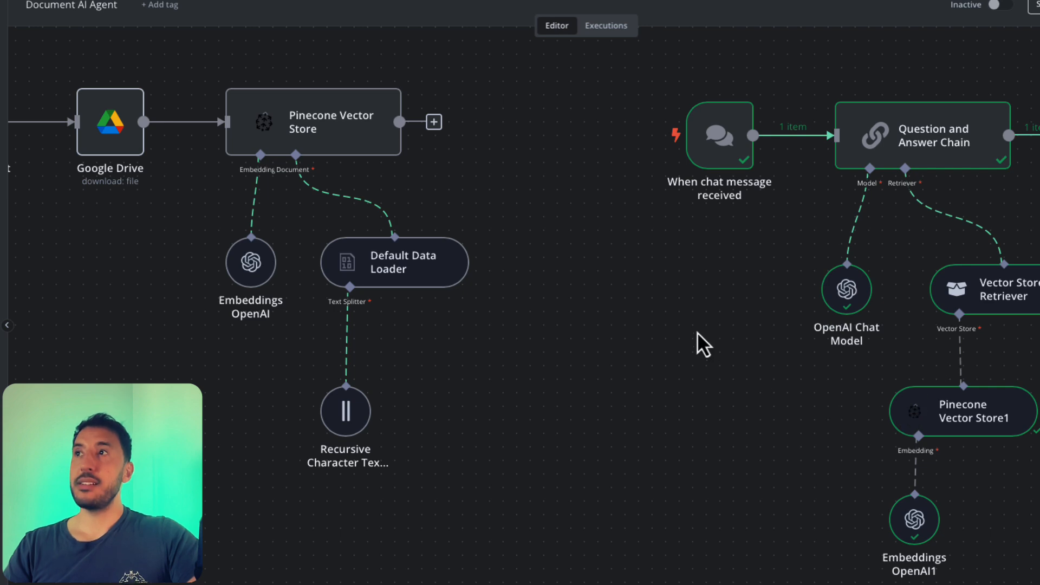
drag(658, 320, 816, 361)
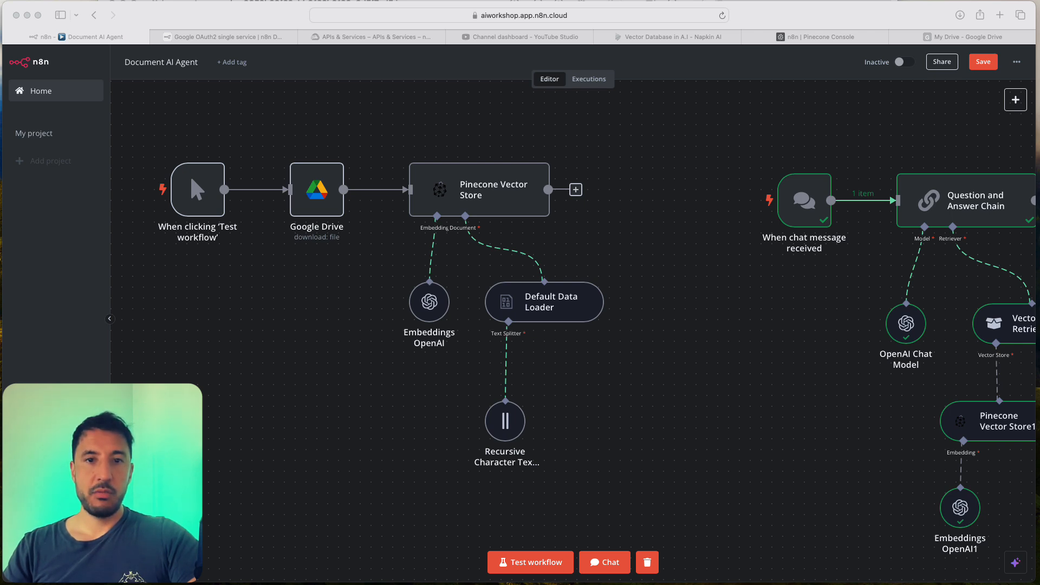
drag(0, 77, 147, 26)
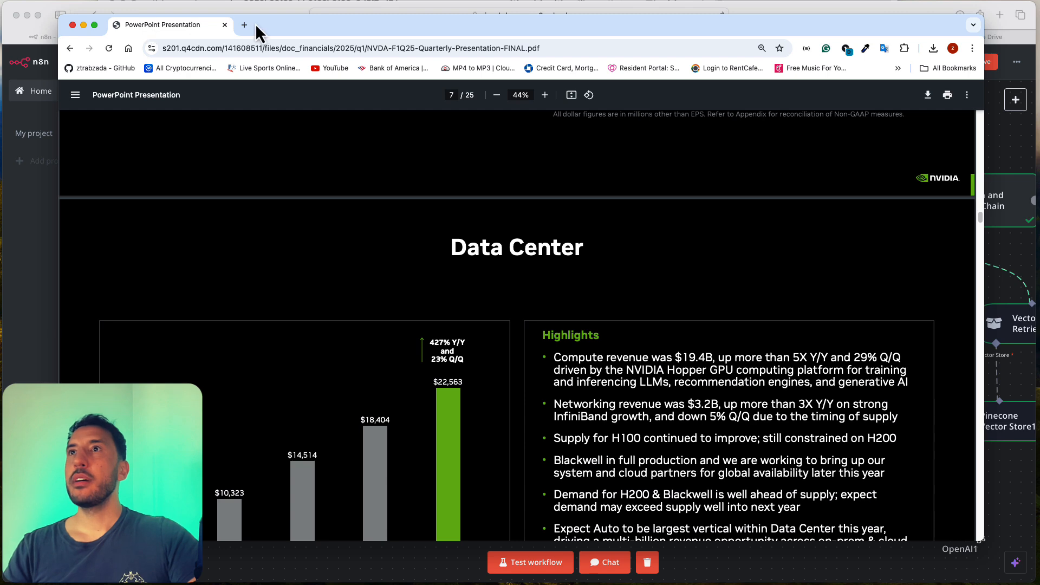
Skim the NVIDIA quarterly presentation back to its Content slide, start downloading the PDF, and close its browser window
drag(255, 24, 207, 11)
scroll(509, 268, down, 5)
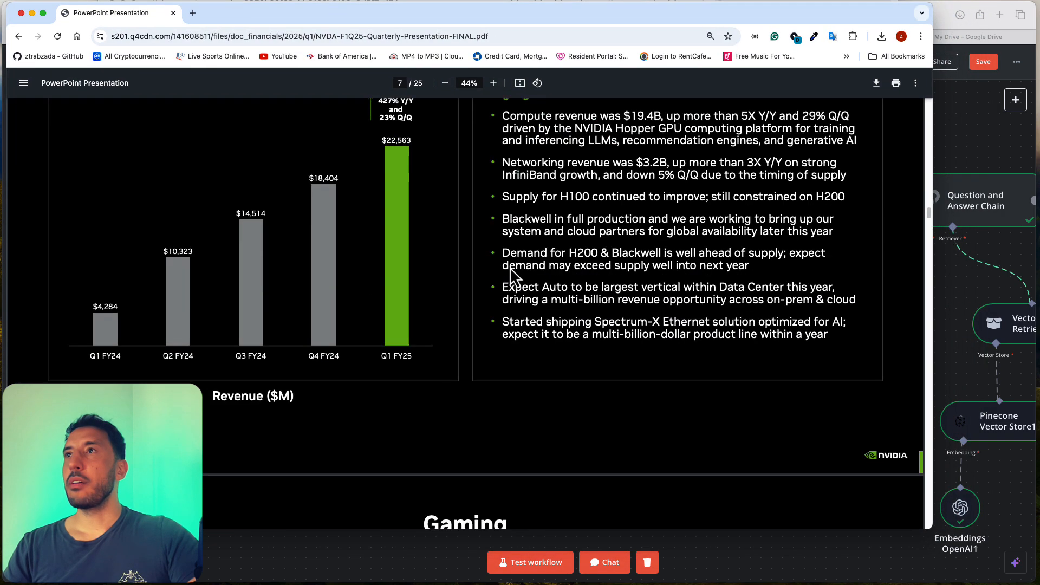
scroll(512, 276, up, 15)
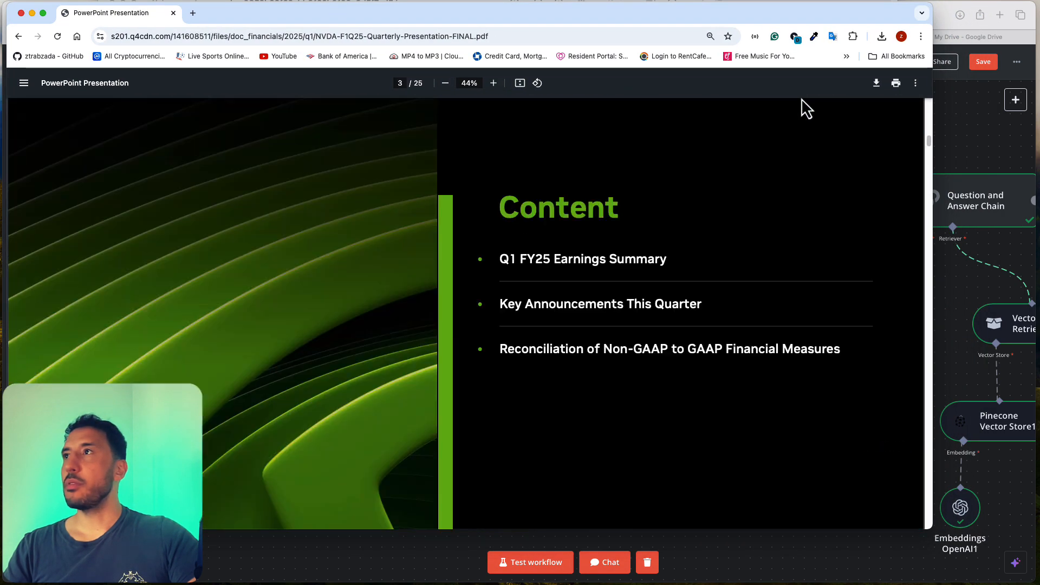
click(879, 85)
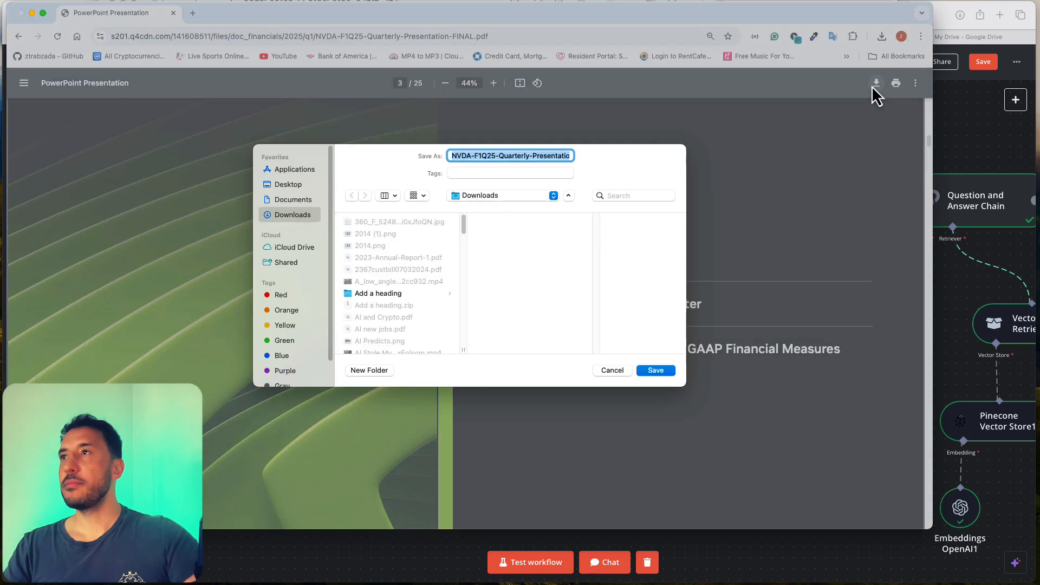
click(21, 13)
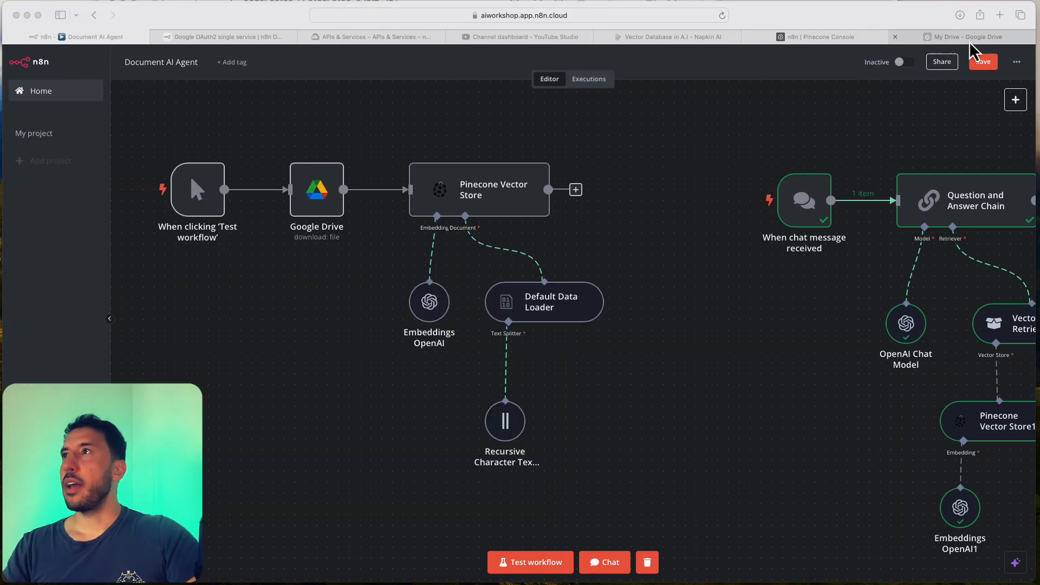
Switch to Google Drive and locate NVDA-F1Q25-Quarterly-Presentation-FINAL.pdf in My Drive
click(968, 41)
click(49, 100)
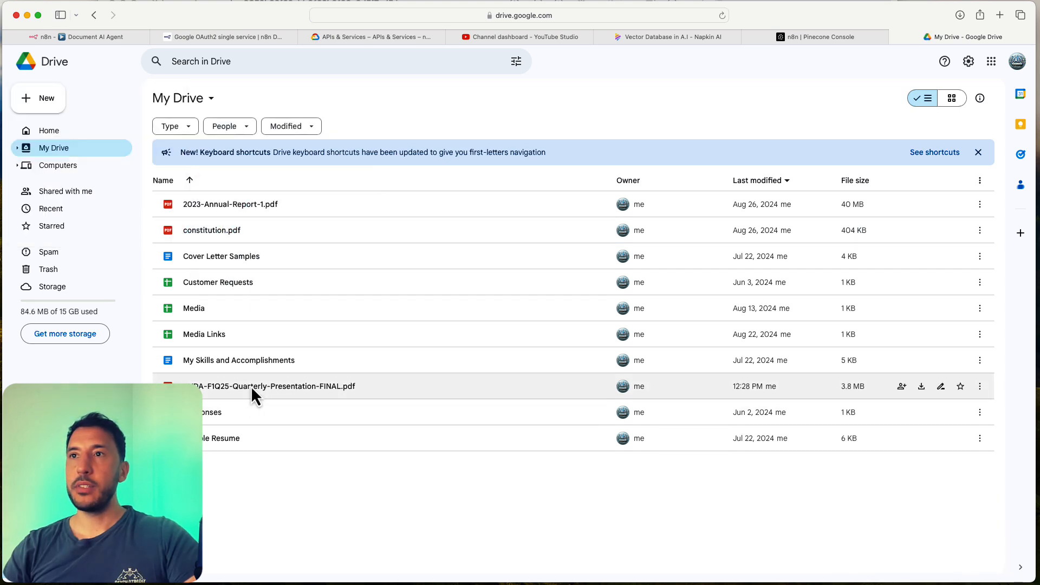
mouse_move(245, 393)
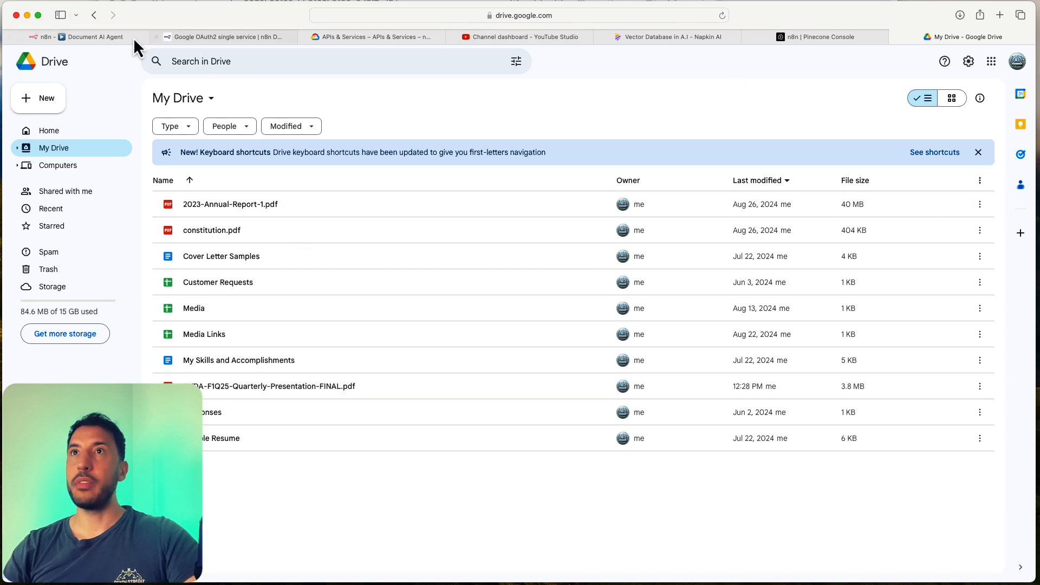
Return to the n8n workflow and set the Google Drive node's file to NVDA-F1Q25-Quarterly-Presentation-FINAL.pdf
click(81, 37)
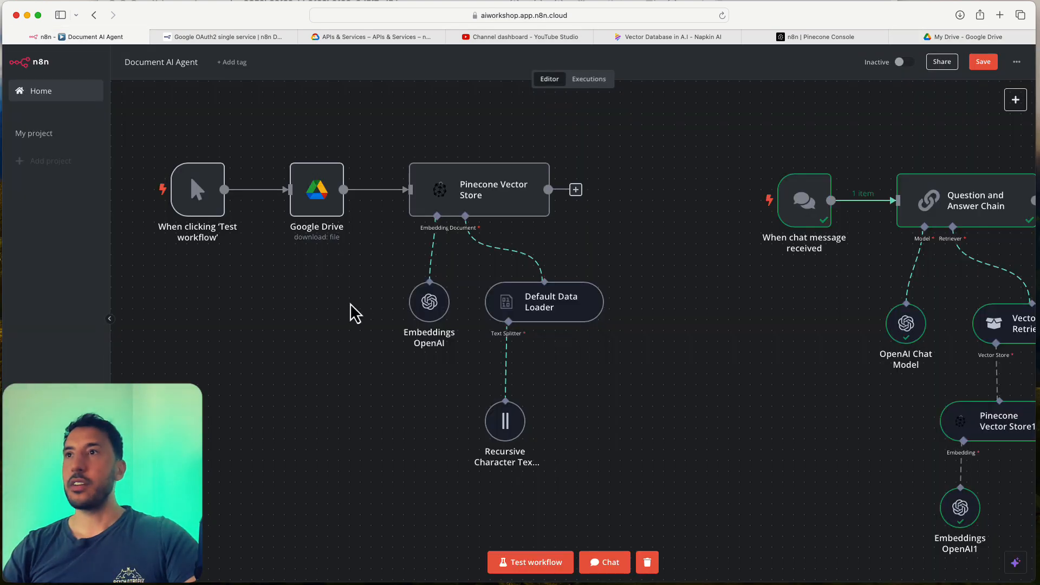
drag(318, 313, 320, 347)
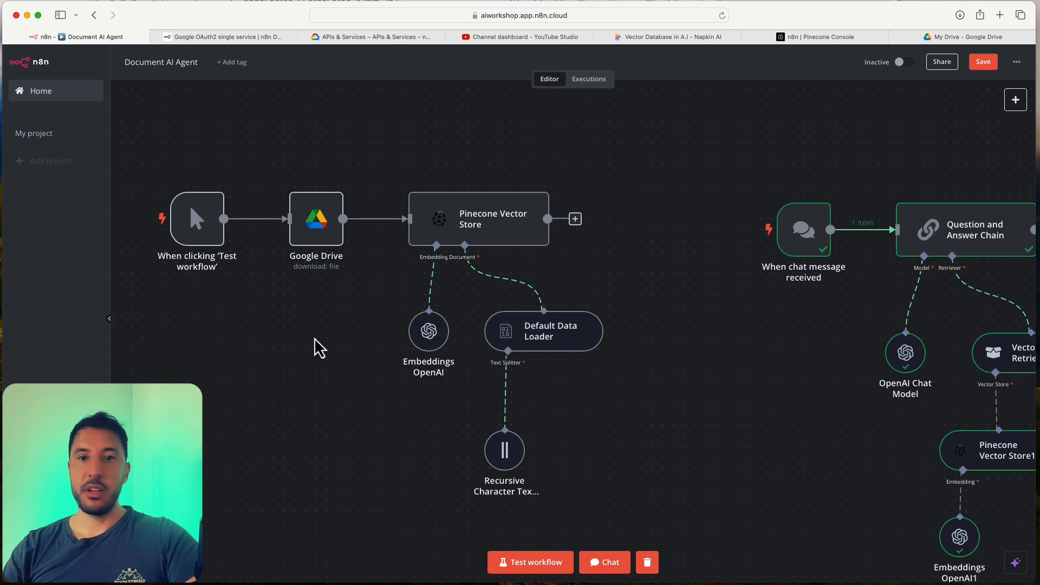
click(320, 227)
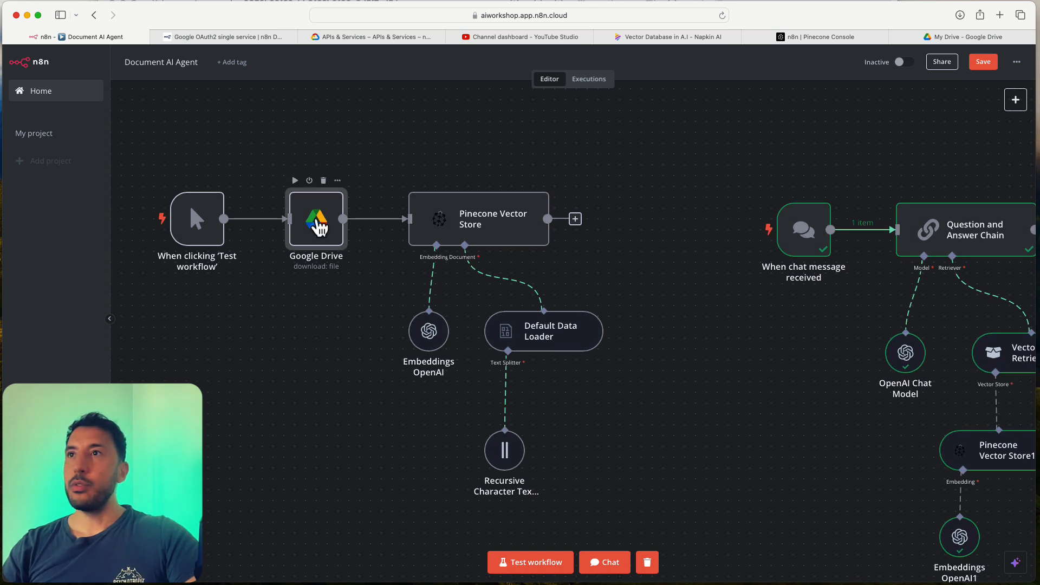
double_click(318, 225)
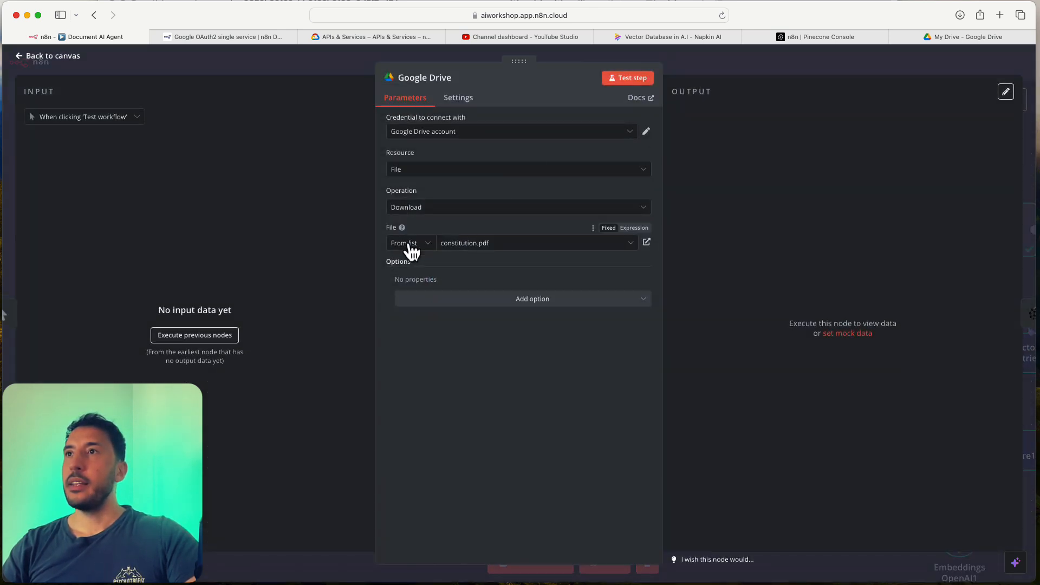
click(537, 244)
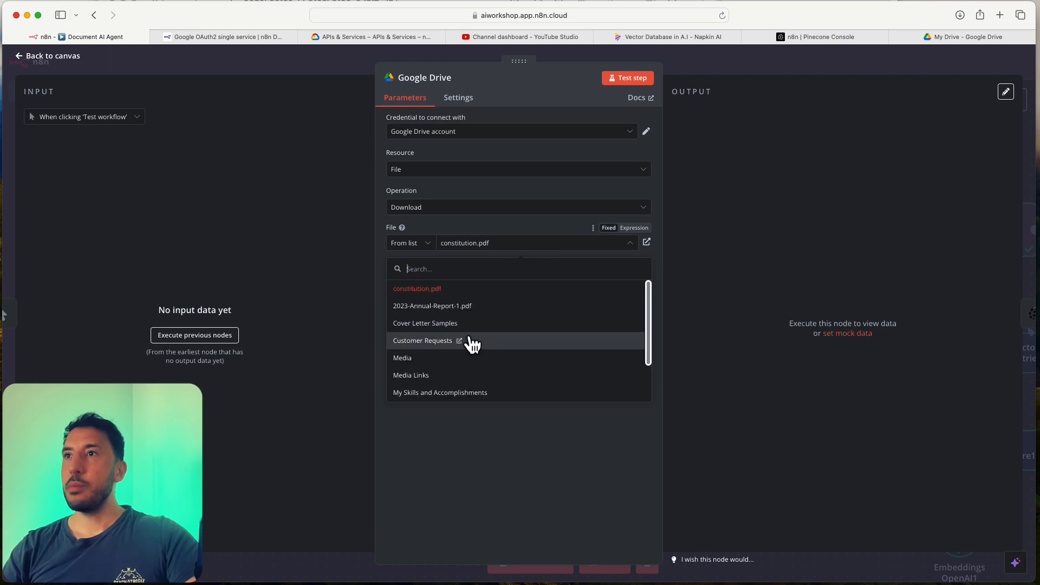
scroll(454, 347, down, 1)
scroll(454, 359, down, 2)
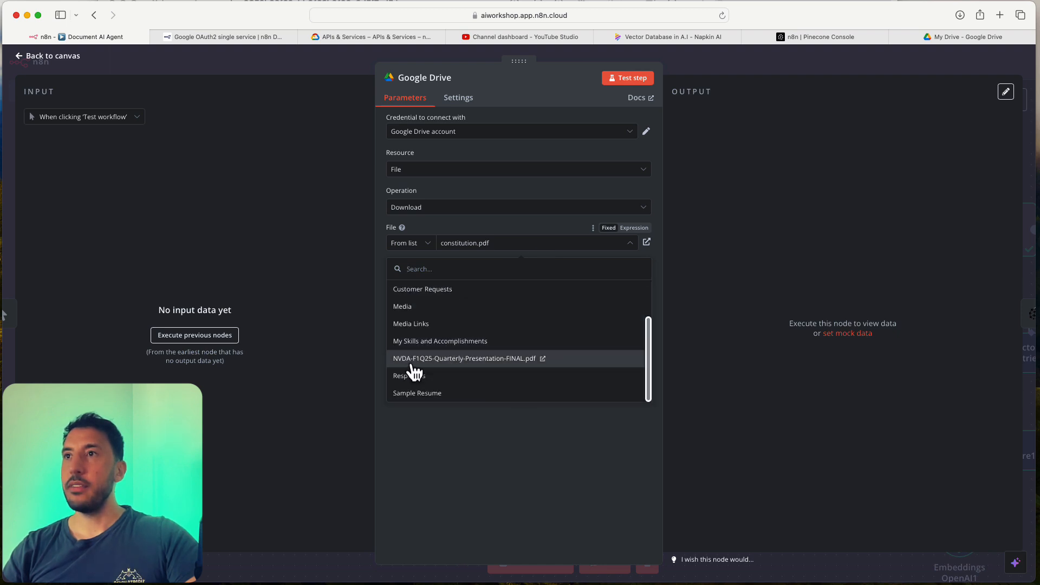
click(455, 363)
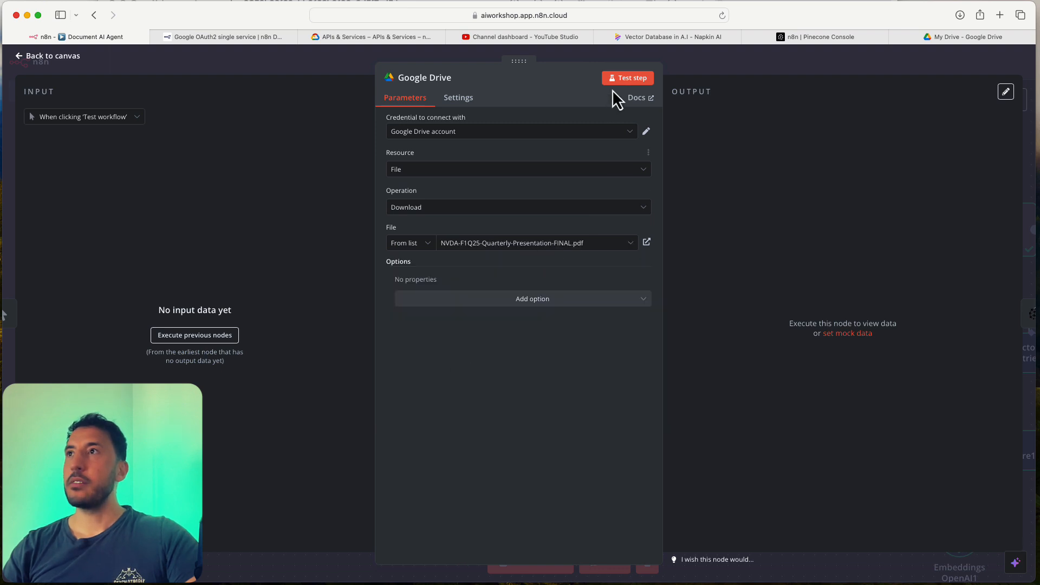
Test the Google Drive node, preview the downloaded PDF in its output, and return to the canvas
click(628, 78)
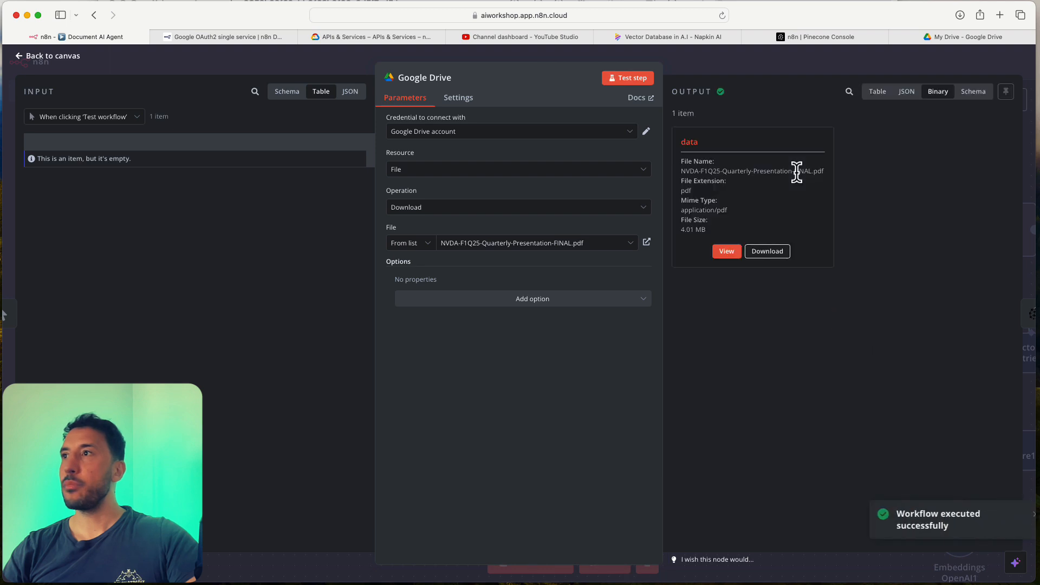
click(726, 251)
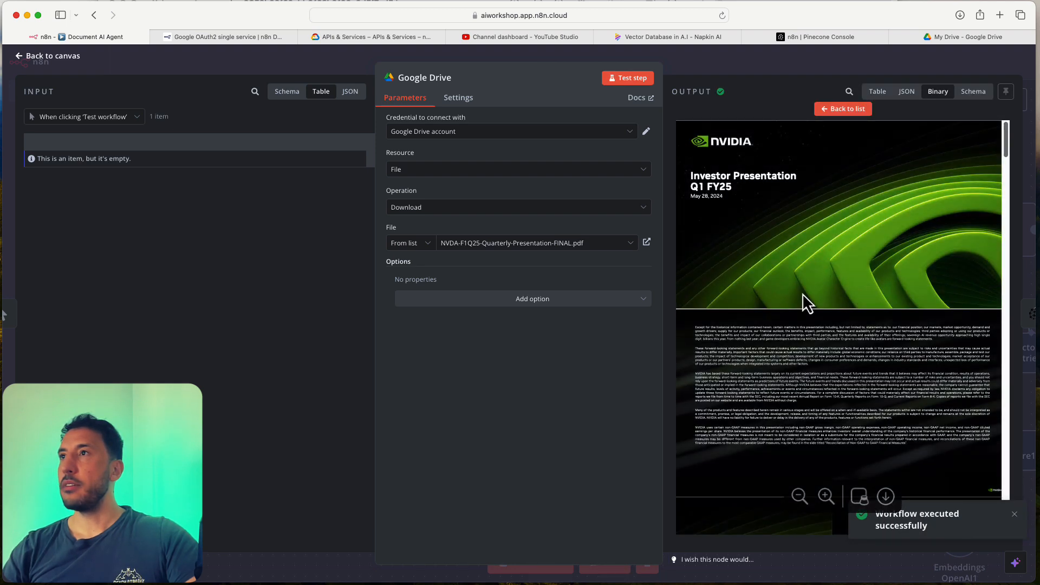
scroll(802, 294, down, 10)
scroll(802, 293, up, 10)
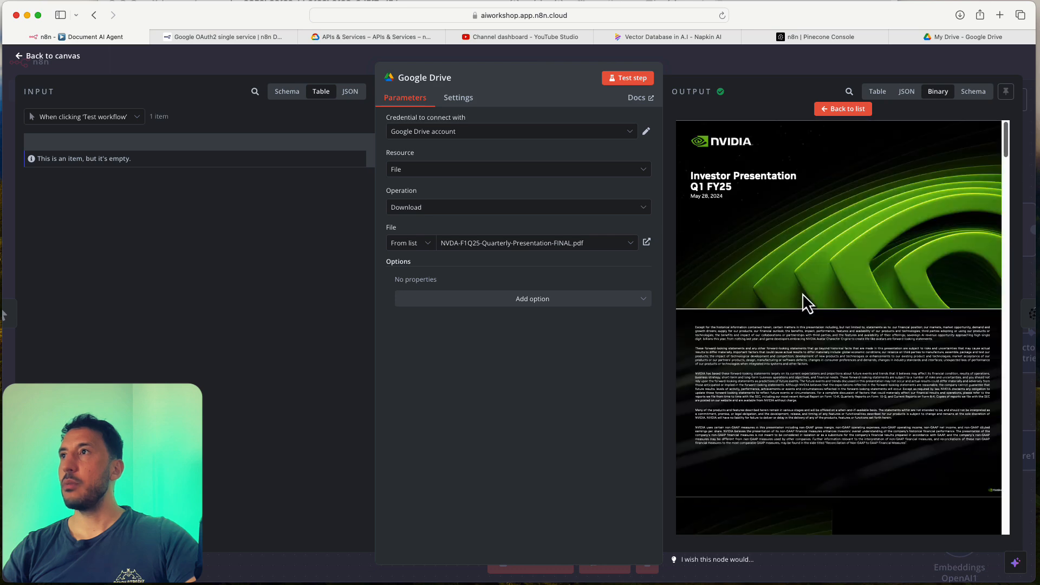
click(768, 63)
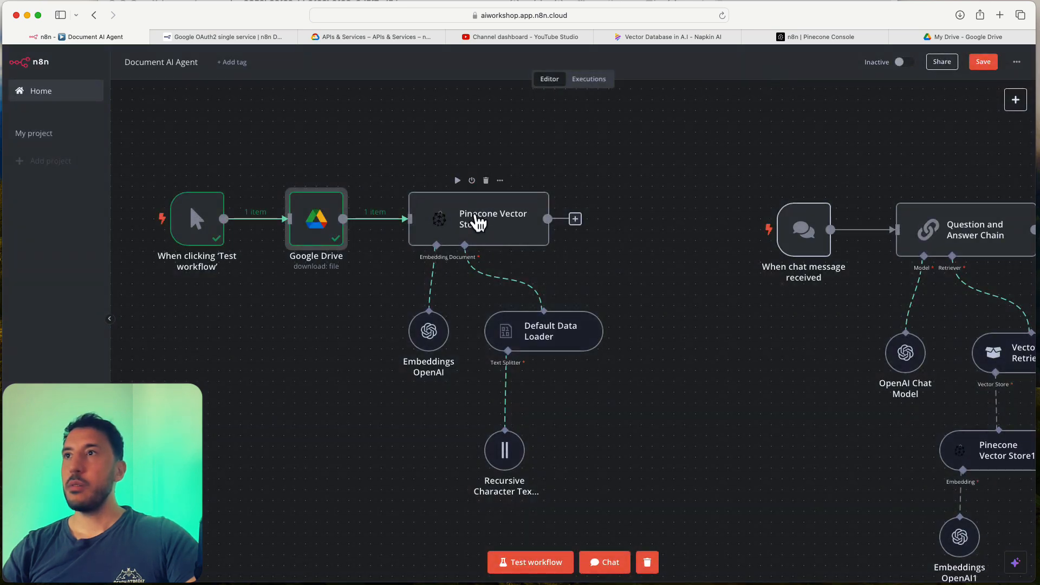
Run the Pinecone Vector Store node to insert the NVIDIA document, review its output items, and return to the canvas
double_click(476, 222)
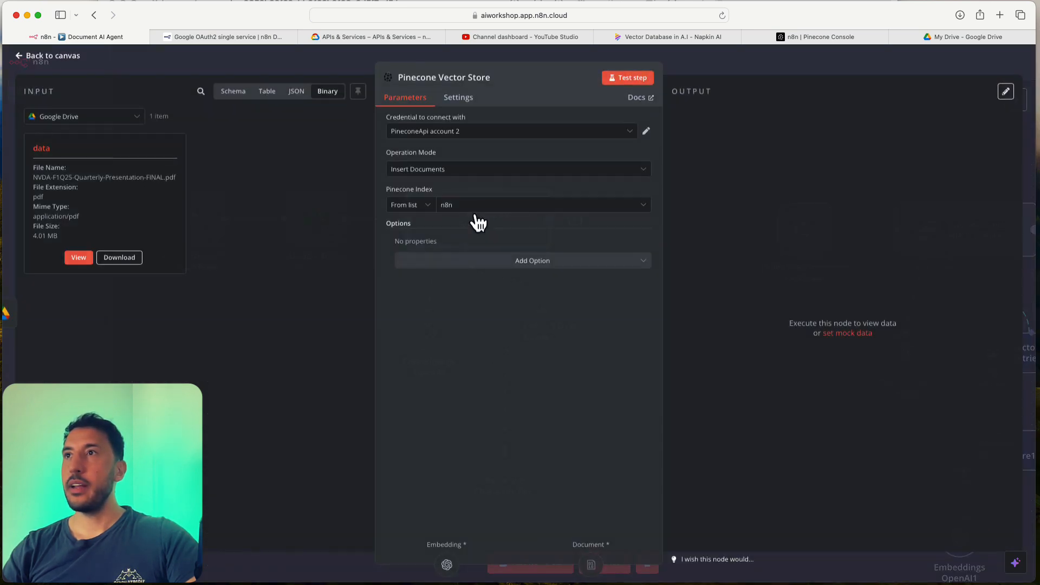
click(634, 79)
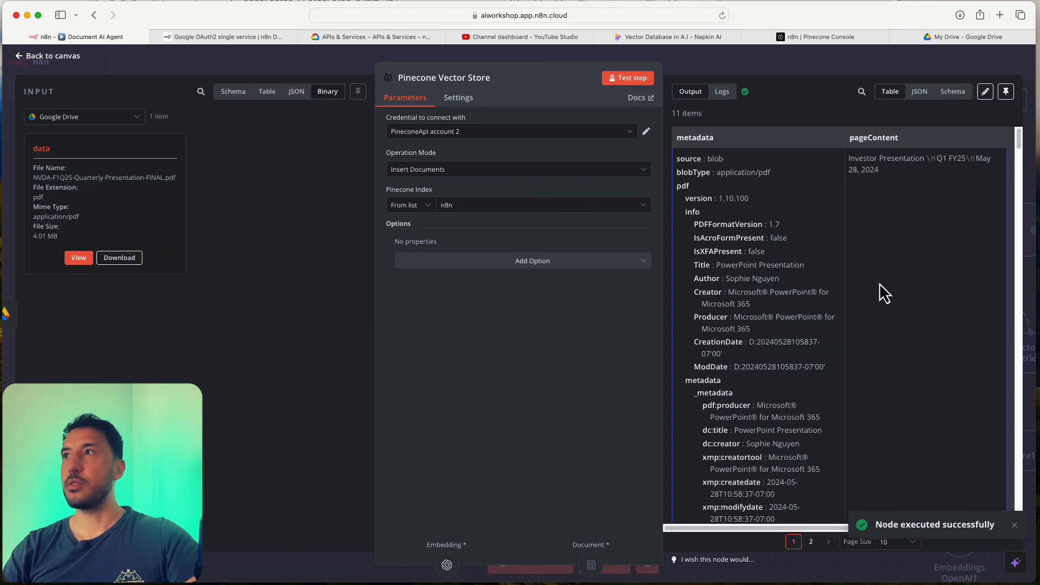
scroll(879, 283, down, 5)
scroll(878, 284, down, 5)
scroll(878, 284, up, 8)
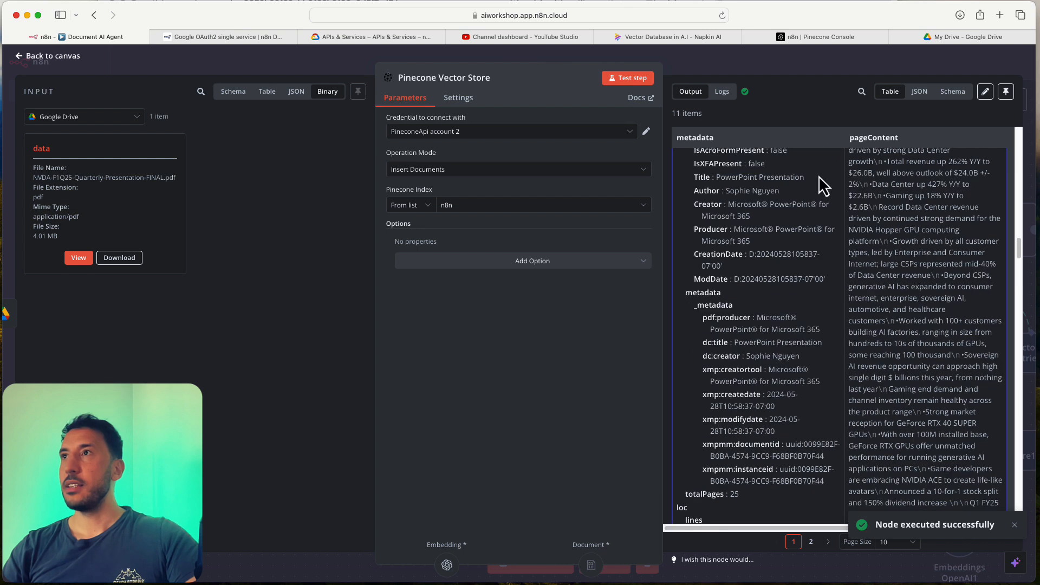
click(706, 70)
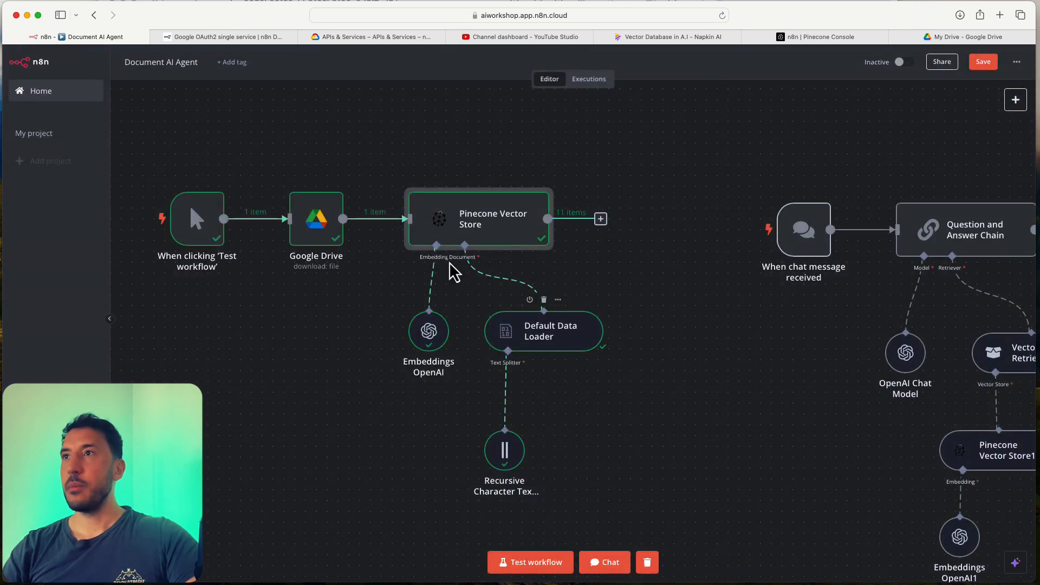
Ask the chat "How did Nvidia's Data Center revenue grow in Q1 FY25 compared to the previous year, and what were the key drivers behind this growth?"
drag(722, 330, 429, 260)
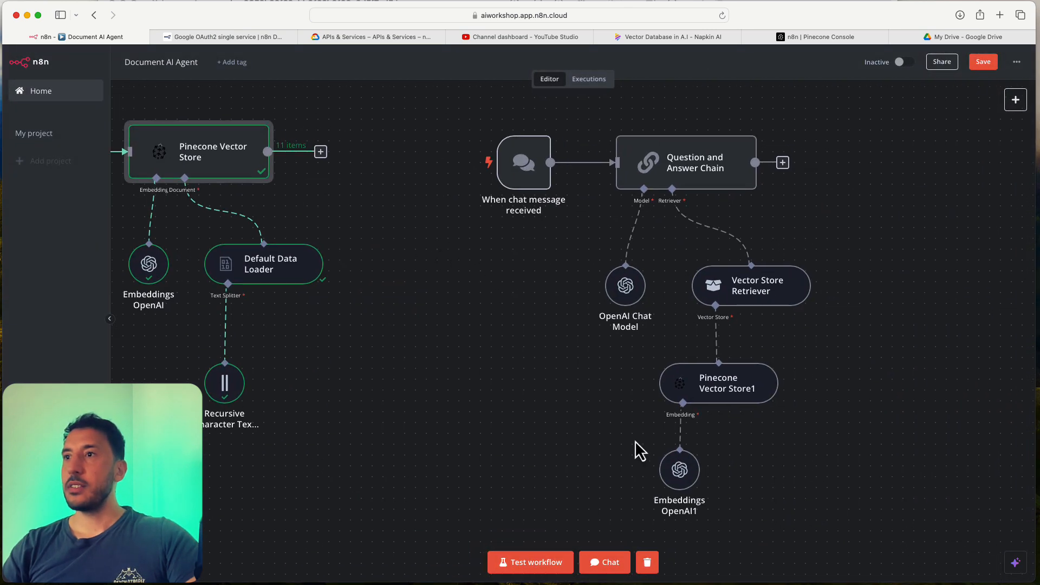
click(610, 563)
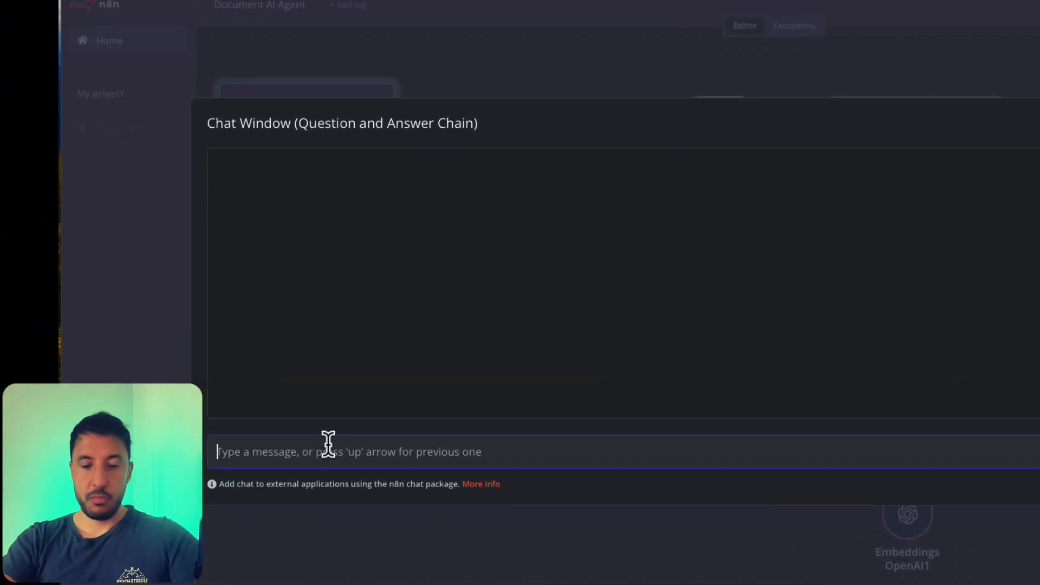
text(How did Nvidia's Data Center revenue grow in Q1 FY25 compared to the previous year, and what were the key drivers behind this growth?)
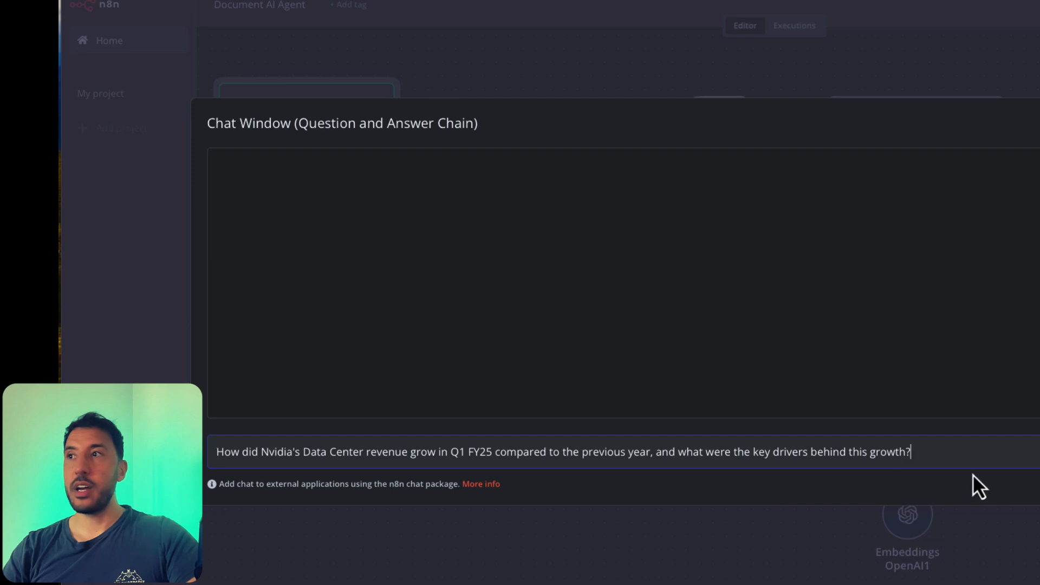
key(Return)
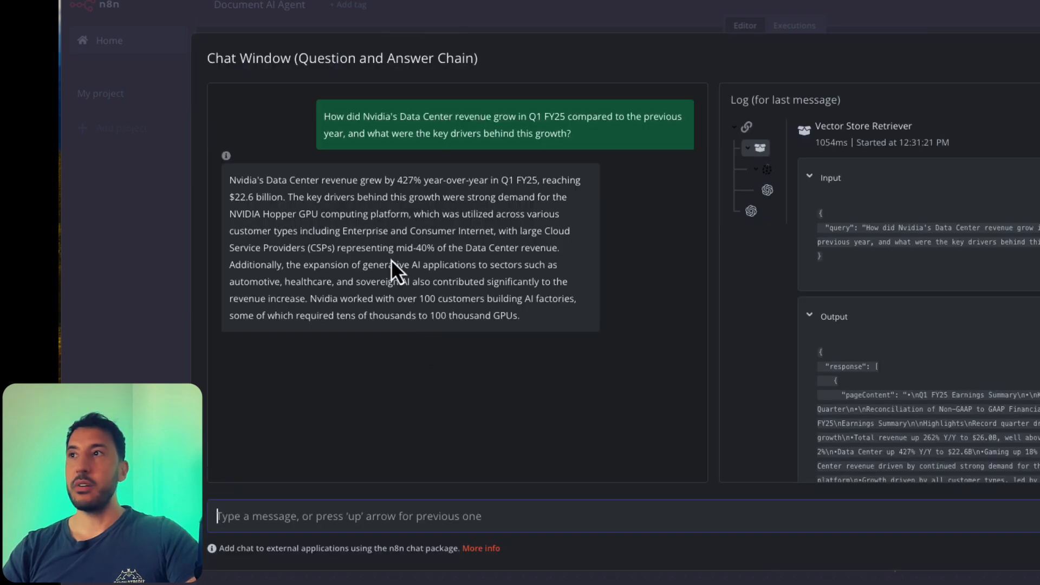
Read the chat answer, select its revenue growth phrase, and search the NVIDIA PDF in Preview for "427%"
triple_click(329, 190)
click(368, 272)
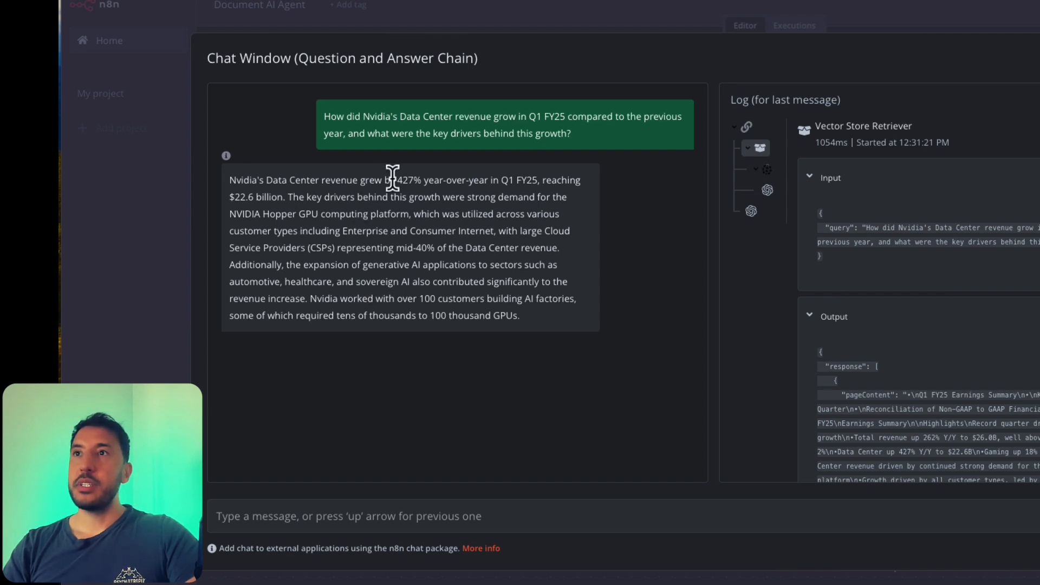
drag(397, 179, 285, 195)
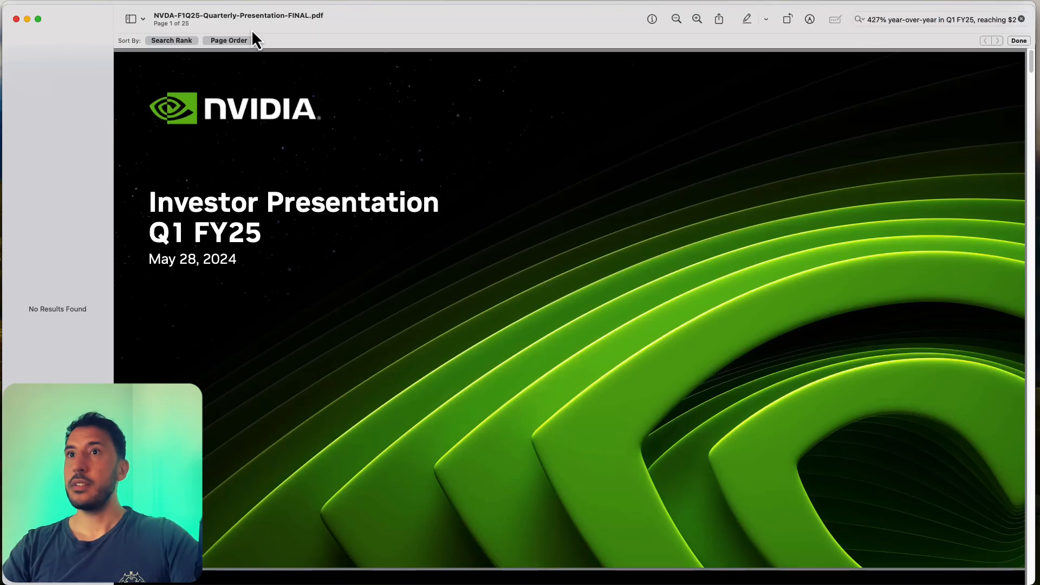
click(892, 21)
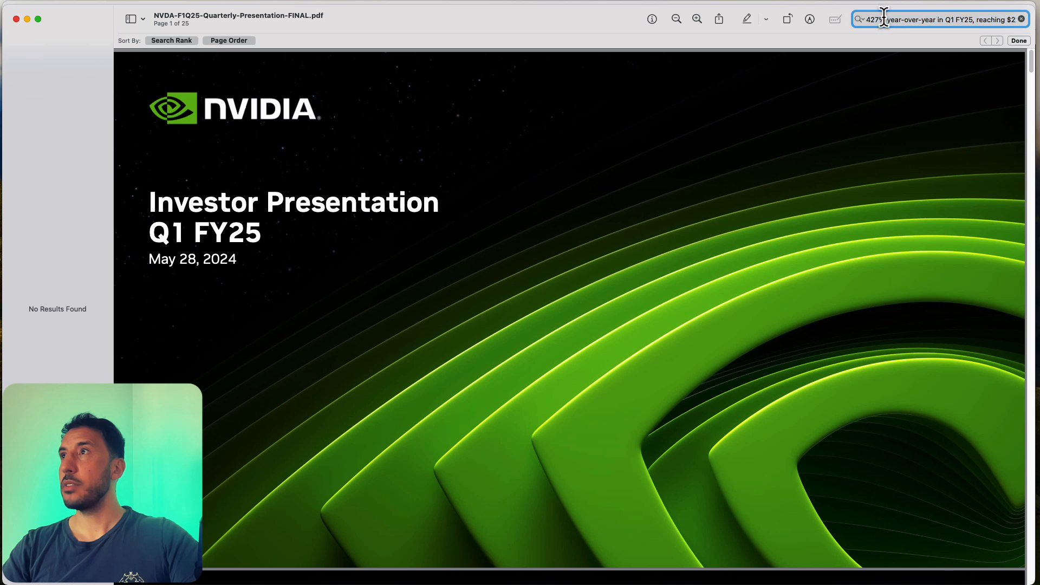
drag(887, 21, 1037, 23)
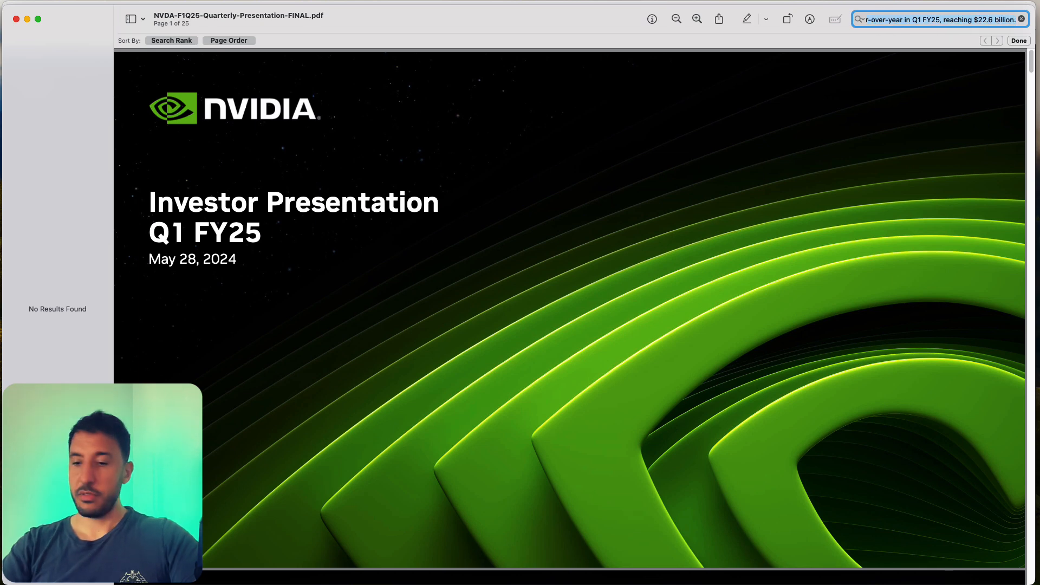
text(427%)
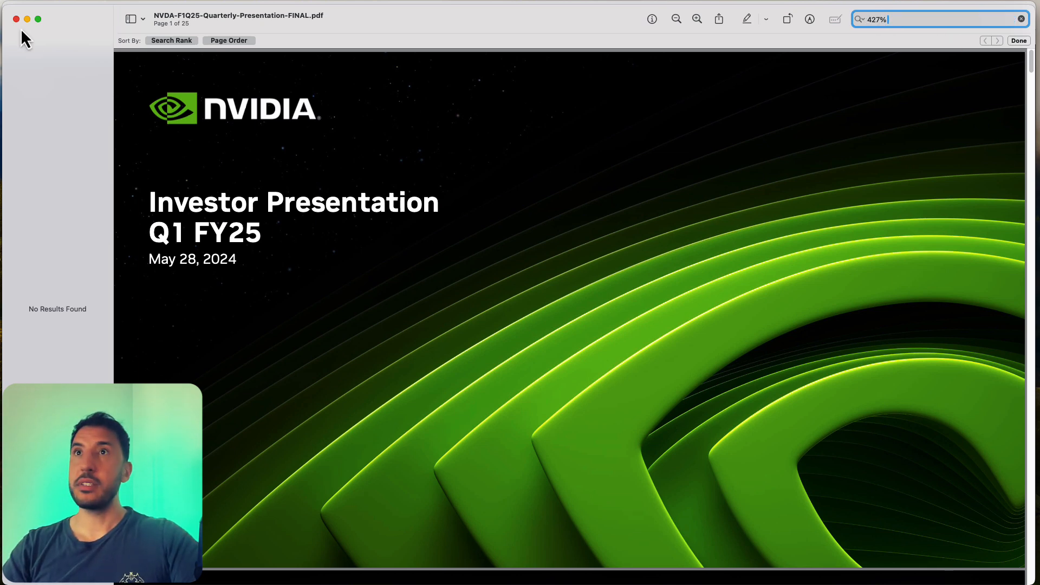
Move the PDF window aside, return to the n8n chat answer, and clear its text selection
drag(75, 17, 150, 21)
click(57, 95)
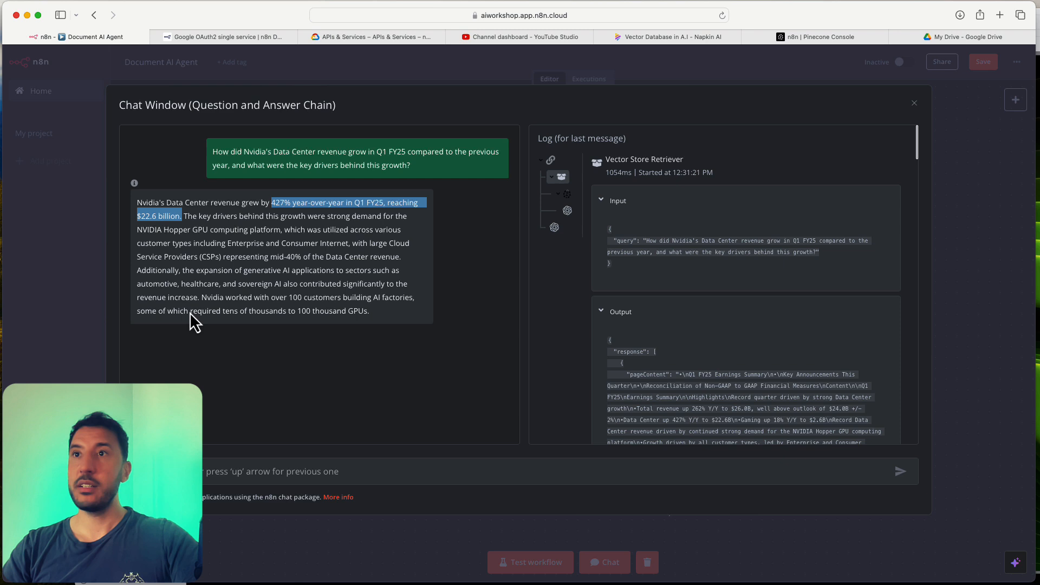
click(169, 219)
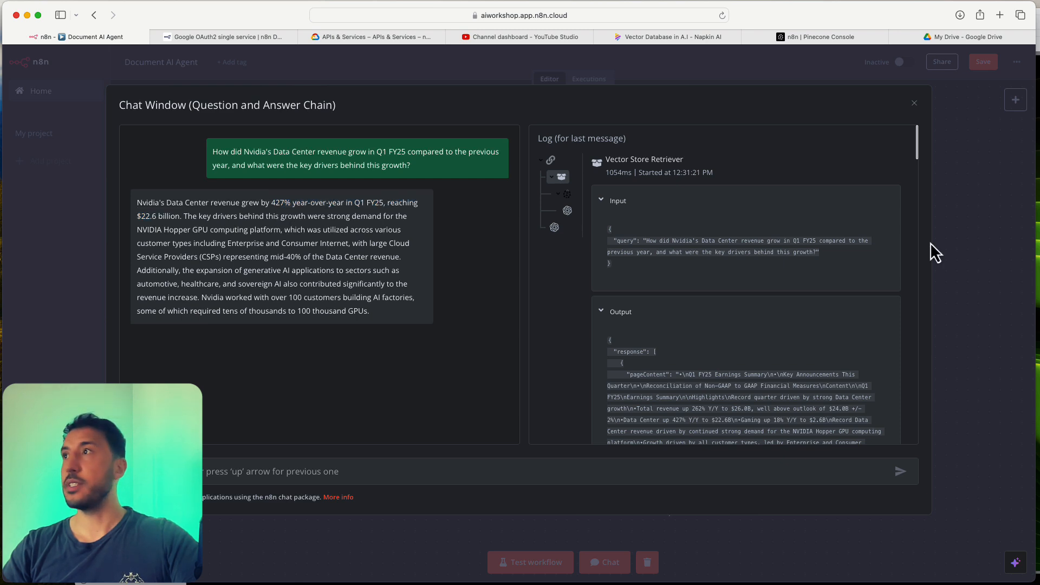
Bring the NVIDIA presentation PDF back to the front in Preview and search it again for "427%"
click(1038, 173)
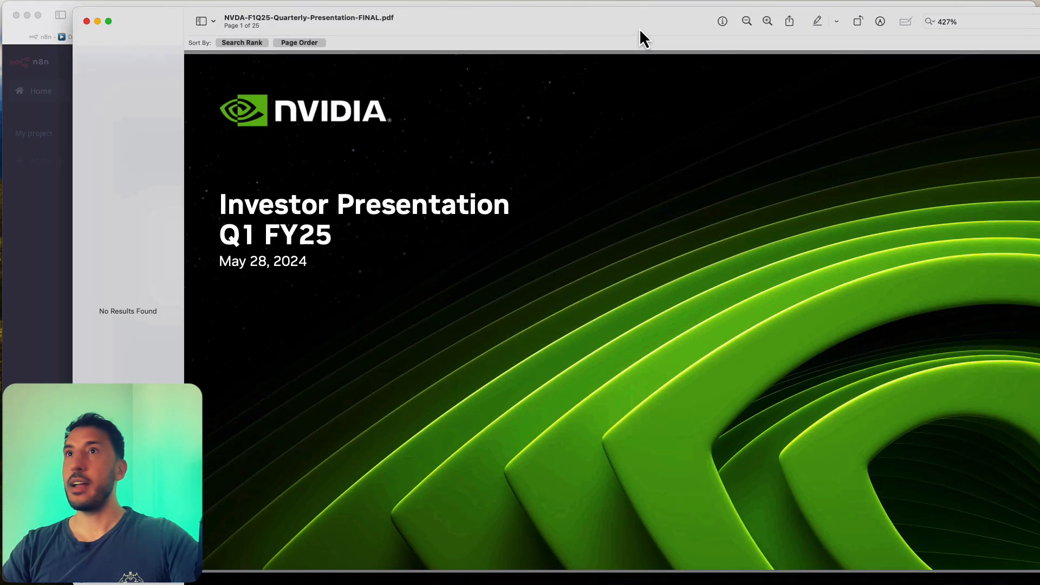
drag(639, 28, 573, 22)
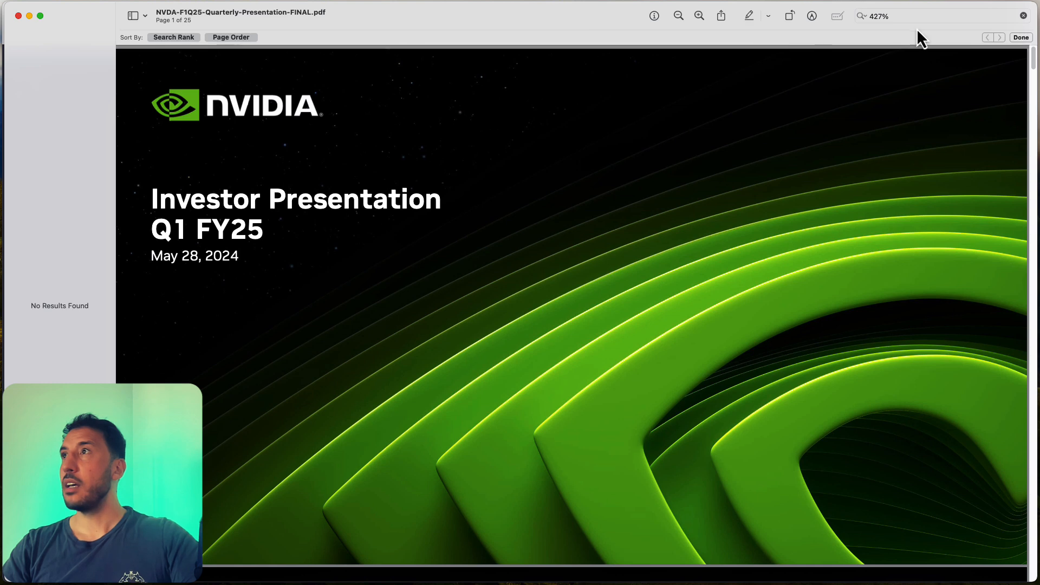
click(908, 14)
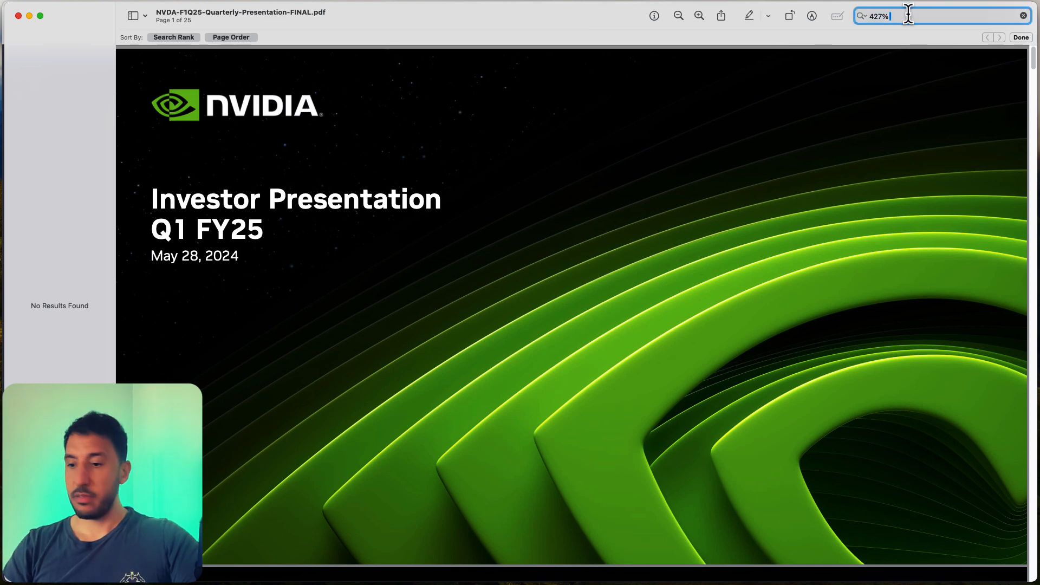
double_click(908, 14)
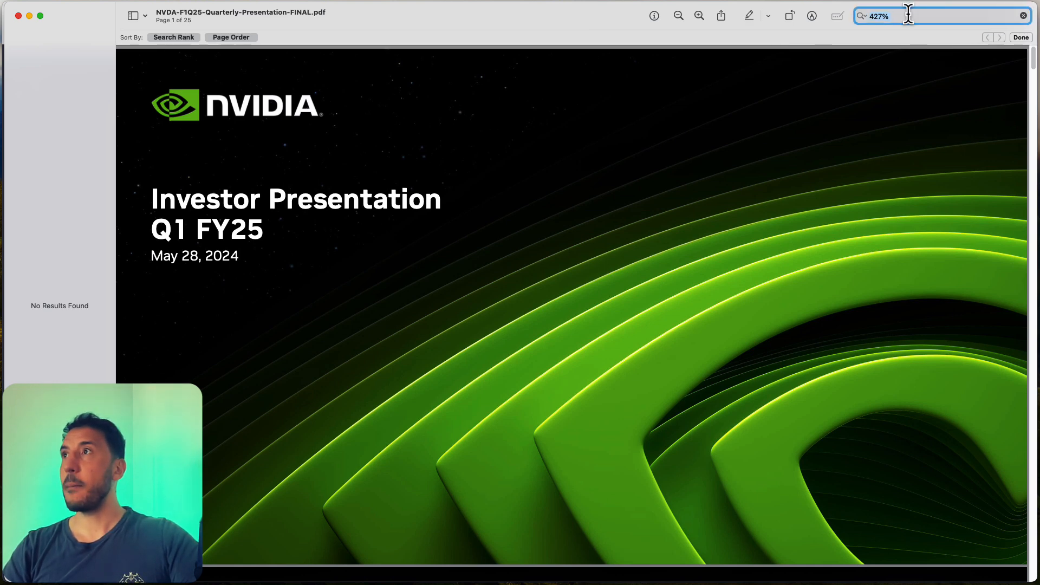
scroll(898, 35, down, 1)
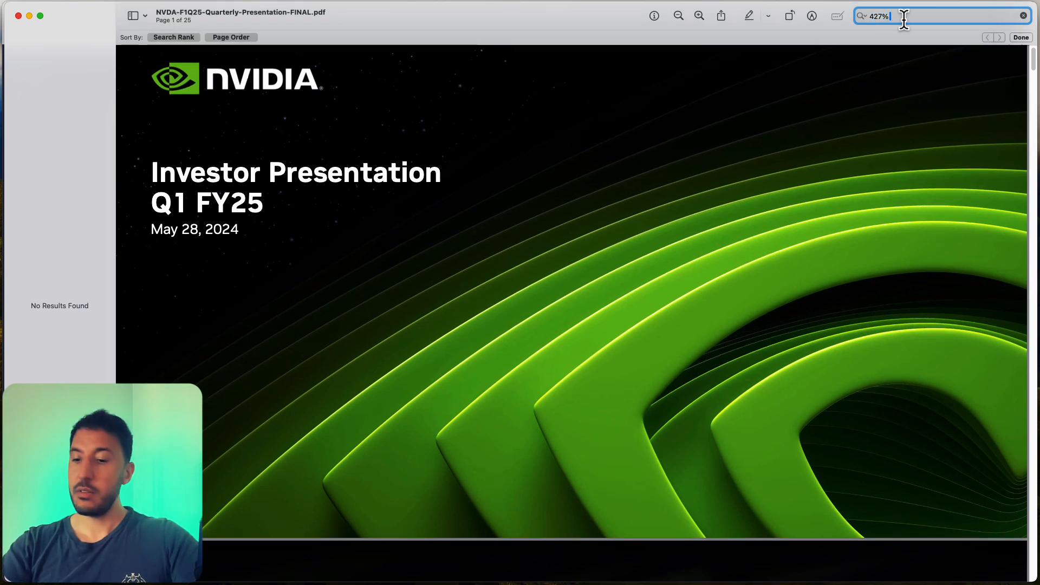
key(Return)
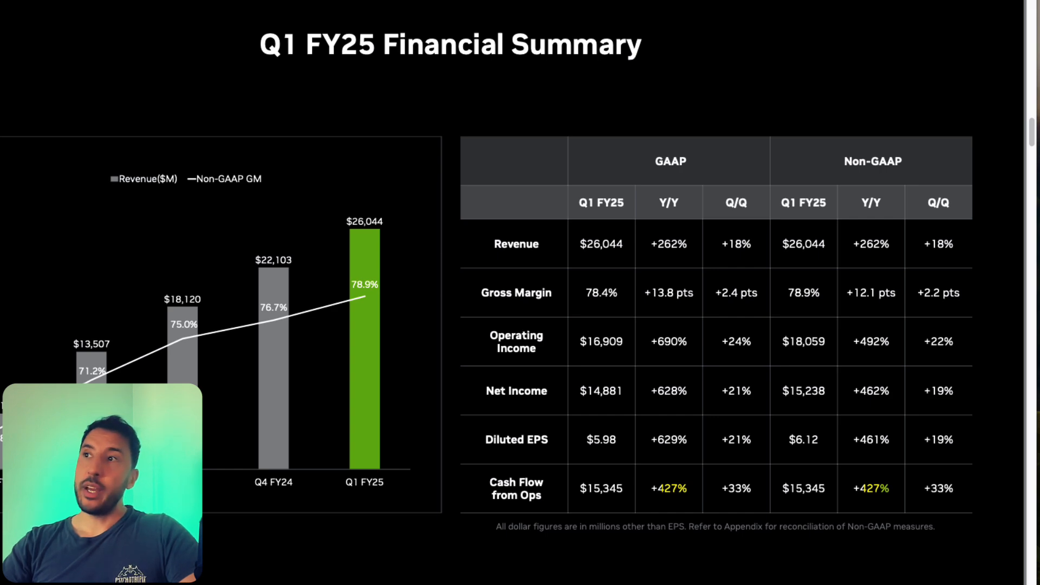
Examine the "427%" matches on the Q1 FY25 Financial Summary and Data Center pages, and close the PDF
scroll(449, 369, down, 5)
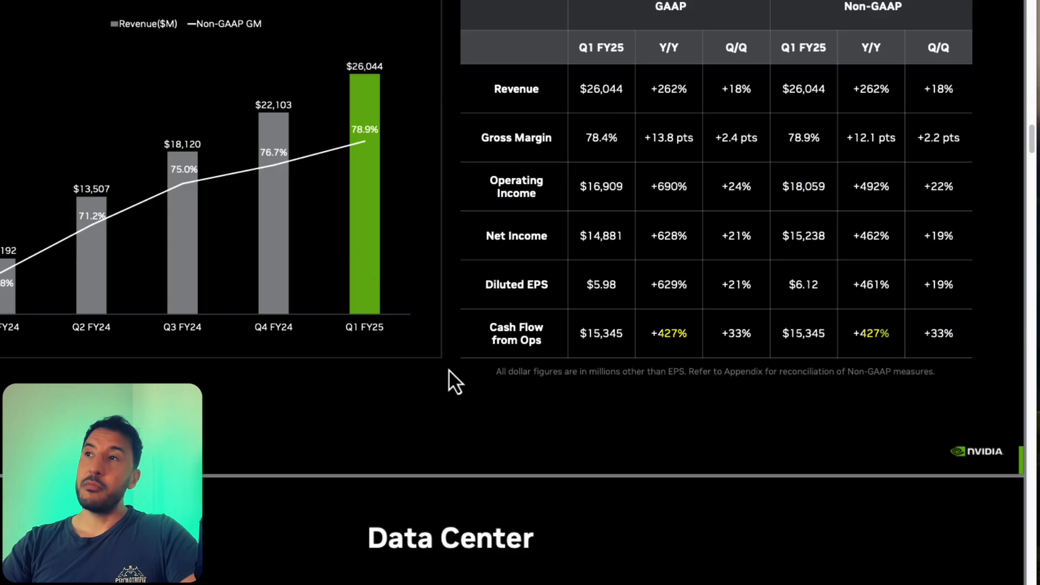
scroll(448, 370, down, 5)
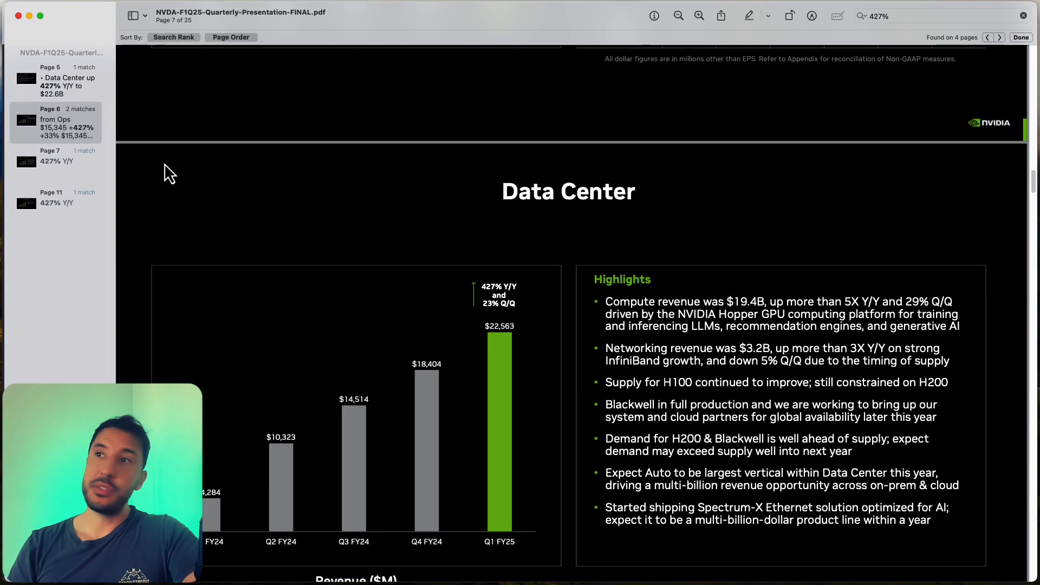
scroll(455, 334, down, 3)
scroll(455, 334, up, 2)
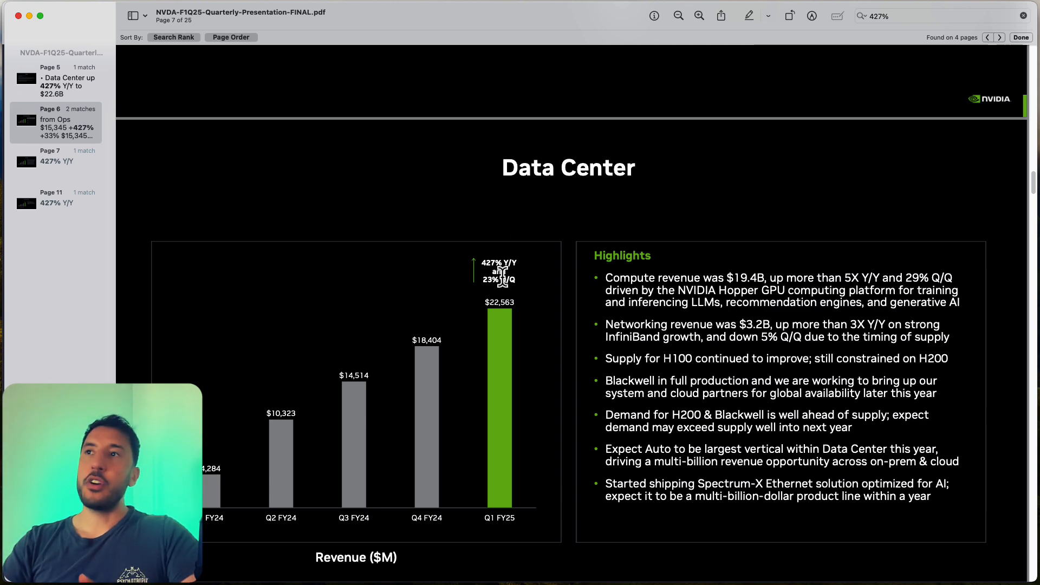
scroll(455, 438, up, 3)
scroll(457, 437, up, 6)
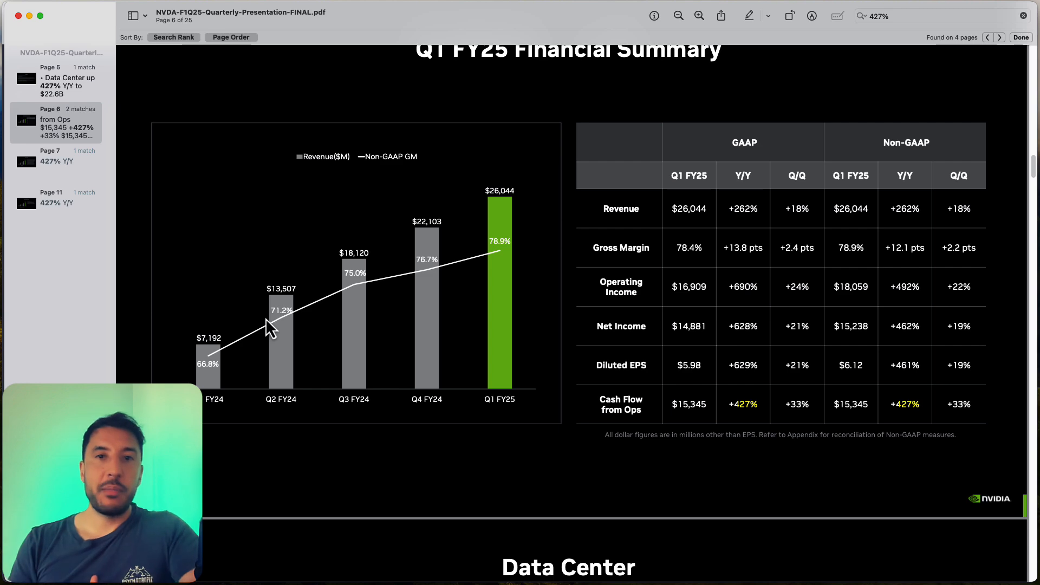
click(17, 16)
Ask the chat "Can you explain the differences between Nvidia's GAAP and non-GAAP financial measures for Q1 FY25, and why these adjustments were made?"
click(286, 467)
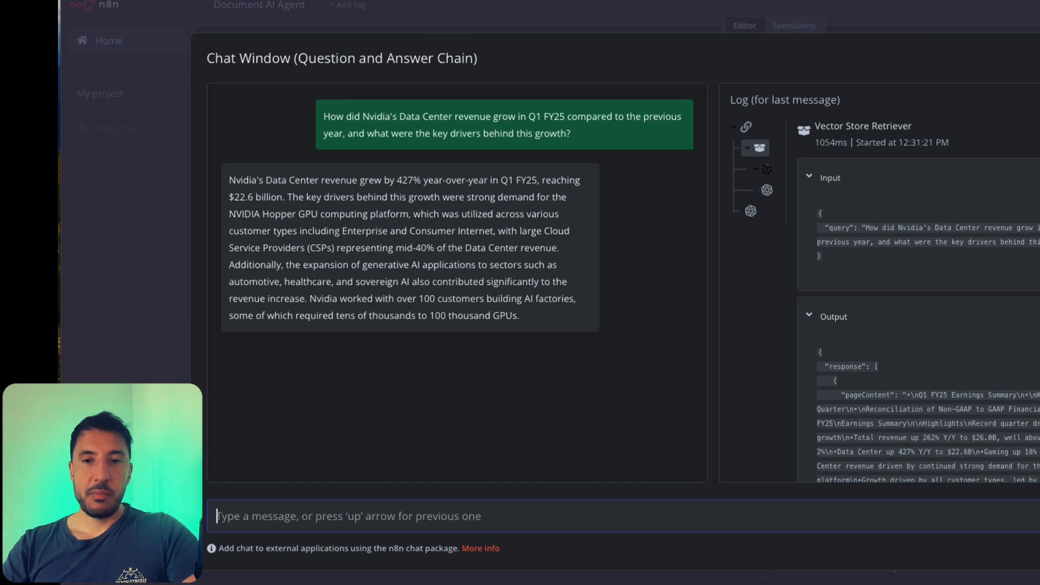
key(super+Tab)
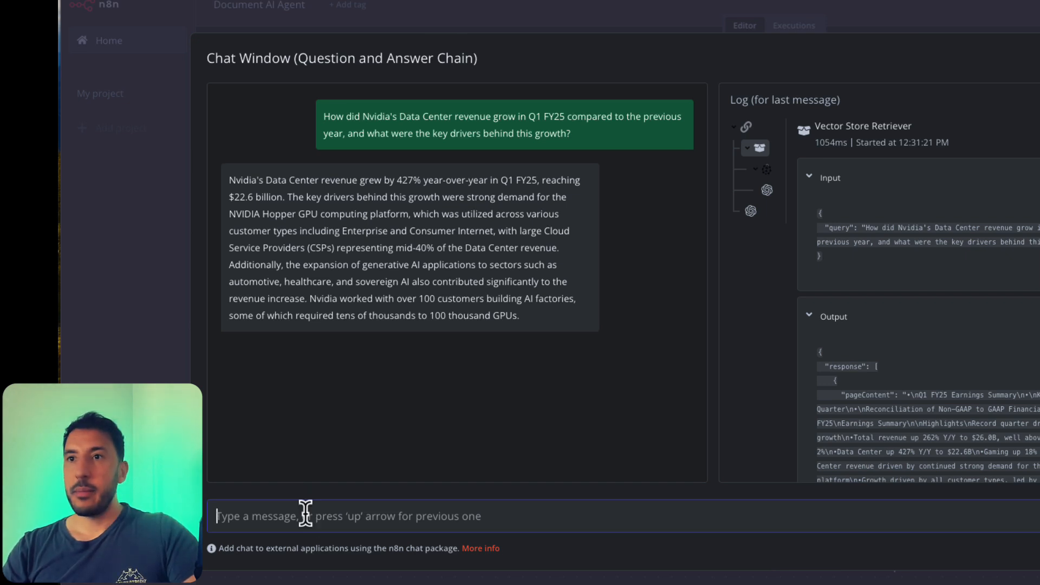
text(Can you explain the differences between Nvidia's GAAP and non-GAAP financial measures for Q1 FY25, and why these adjustments were made?)
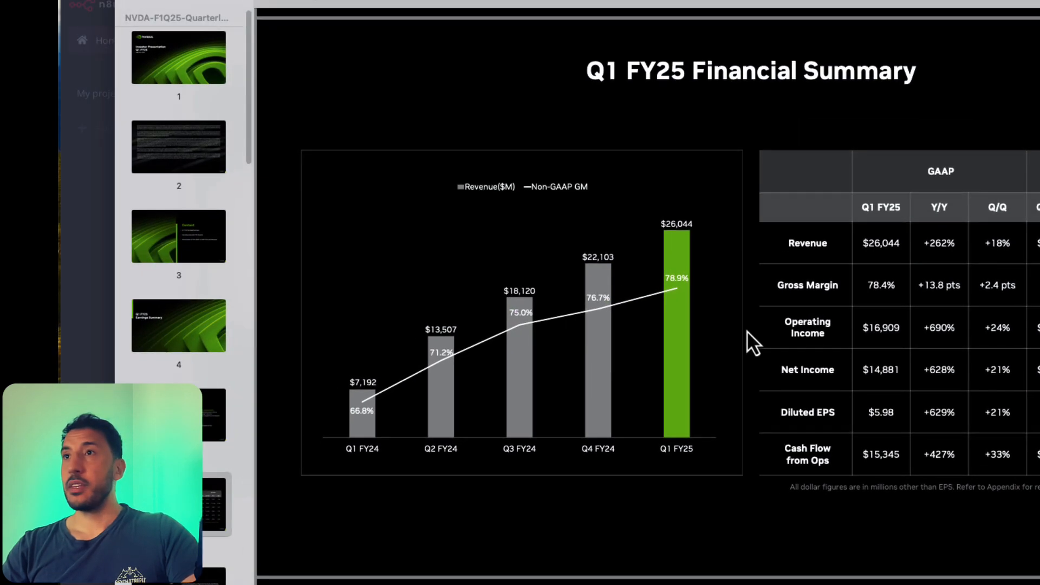
scroll(751, 344, down, 1)
scroll(753, 344, up, 1)
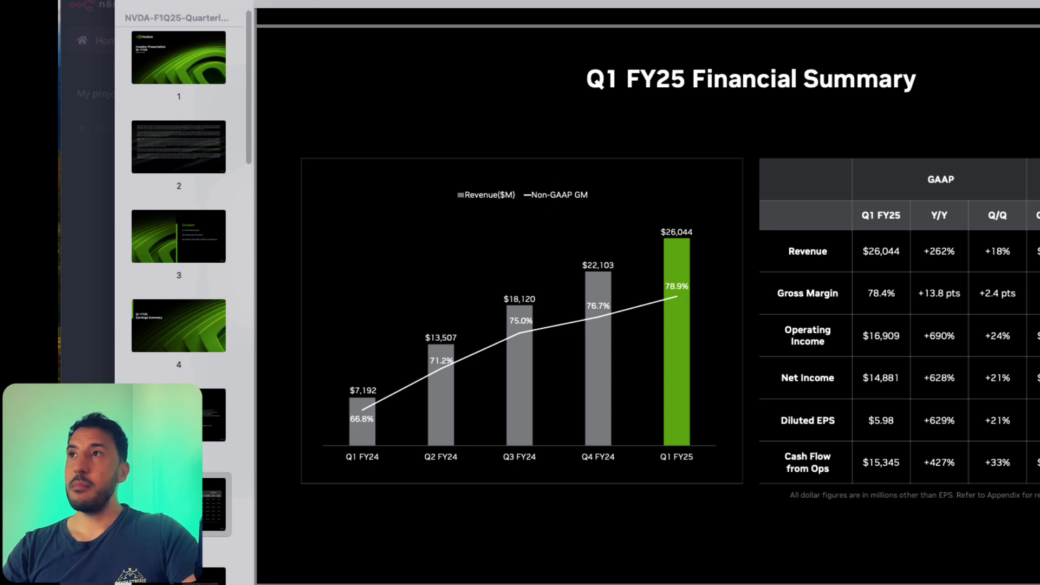
click(137, 5)
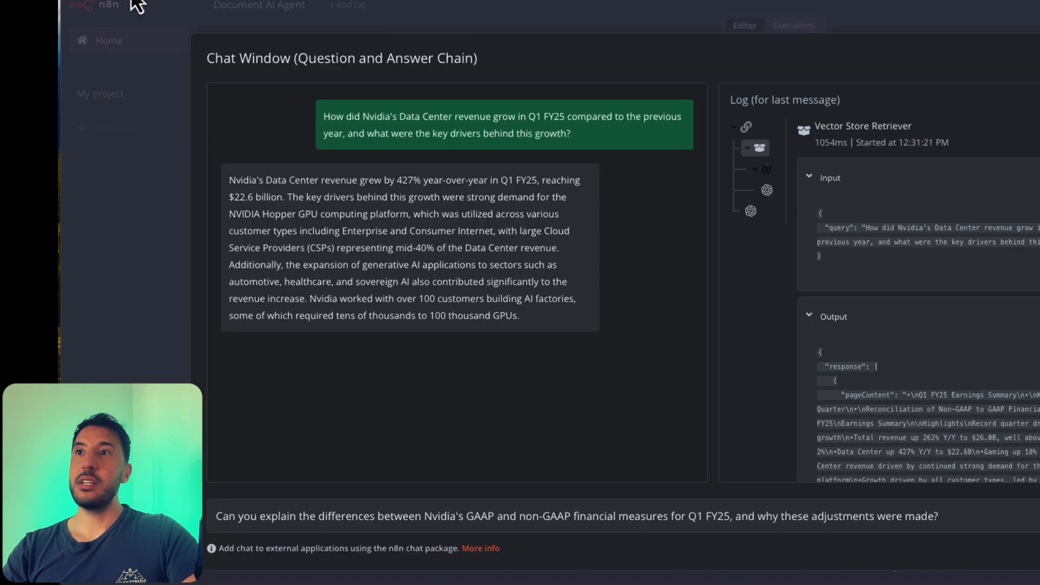
click(958, 521)
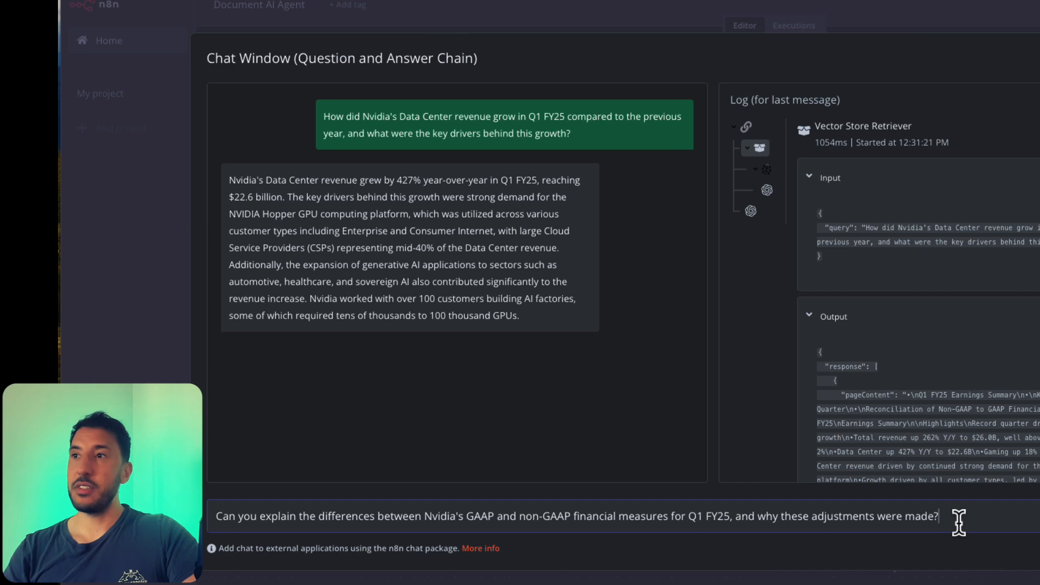
key(Return)
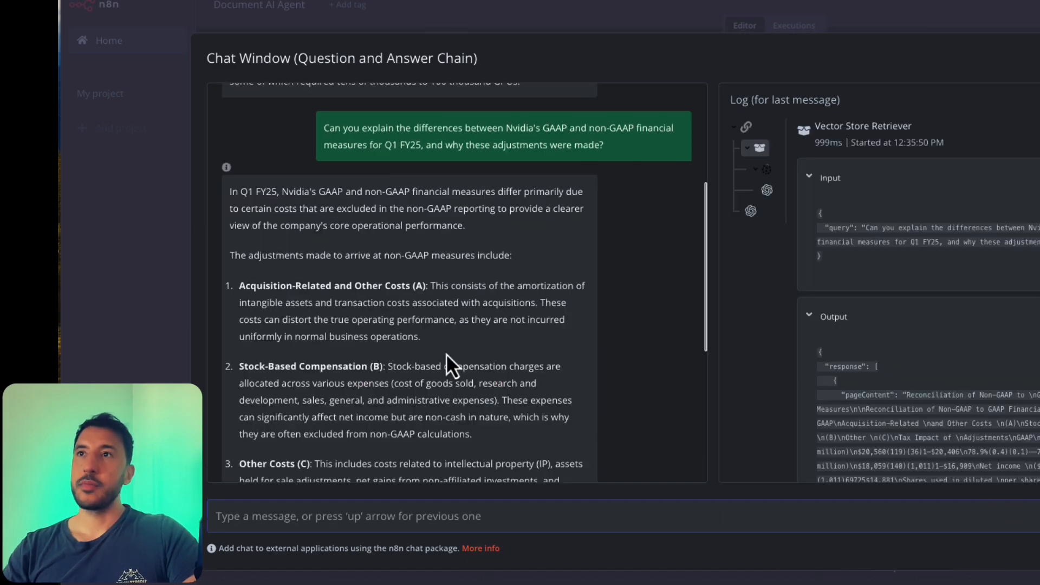
Read the chat's answer about GAAP and non-GAAP measures and compare it with the earlier revenue answer
scroll(444, 346, down, 3)
scroll(444, 346, up, 2)
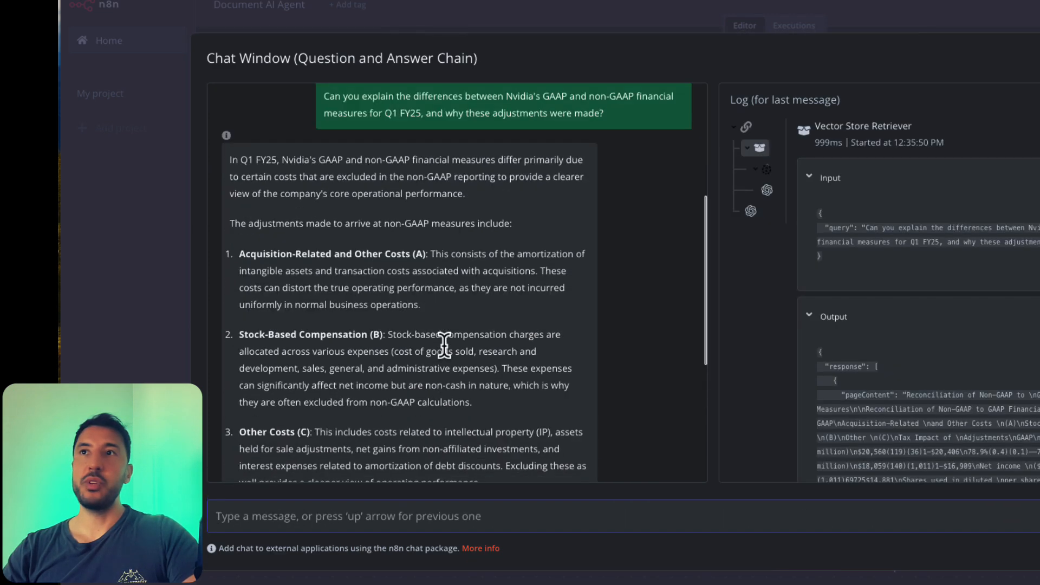
scroll(345, 236, down, 5)
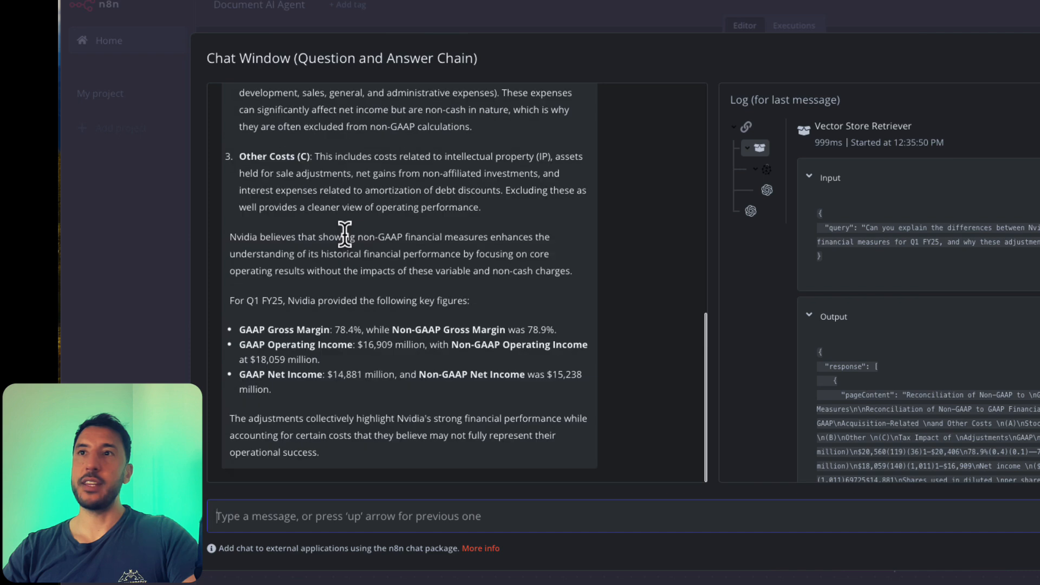
scroll(345, 236, up, 10)
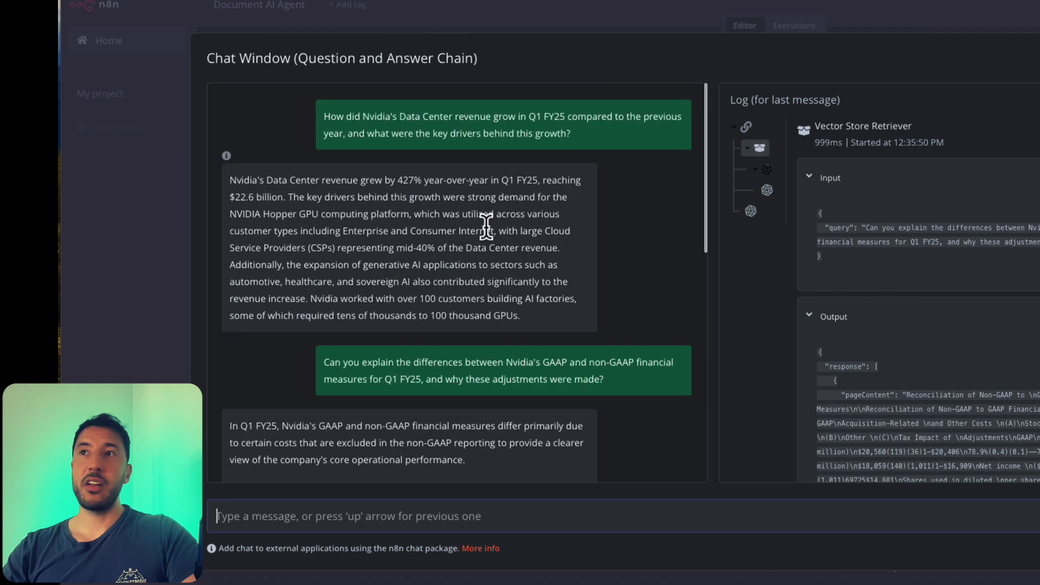
scroll(705, 264, down, 2)
Inspect the embeddings and Pinecone Vector Store1 log entries for the last message, and reread the GAAP adjustments in the answer
click(766, 190)
click(767, 169)
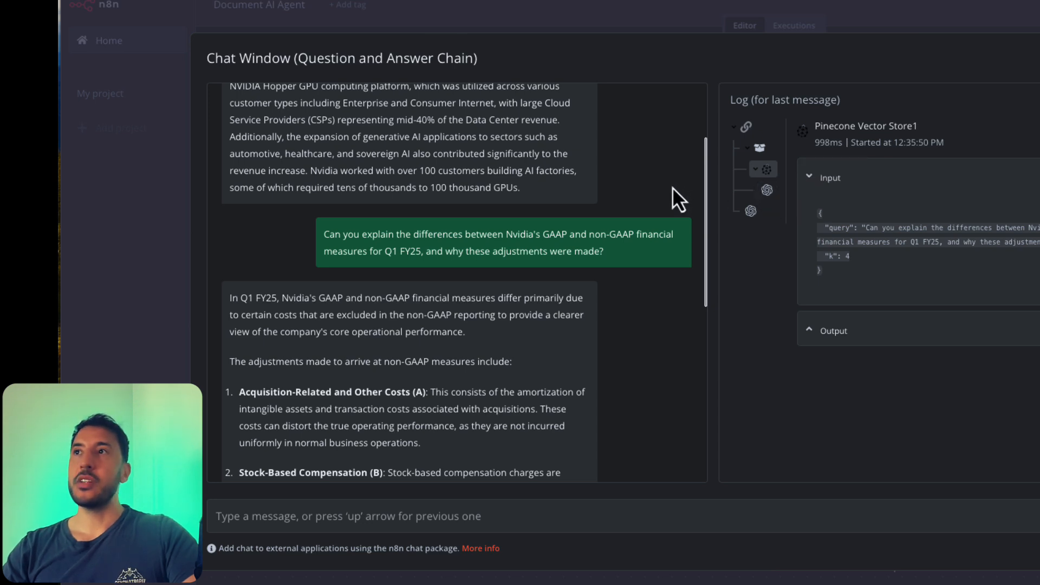
scroll(591, 296, down, 8)
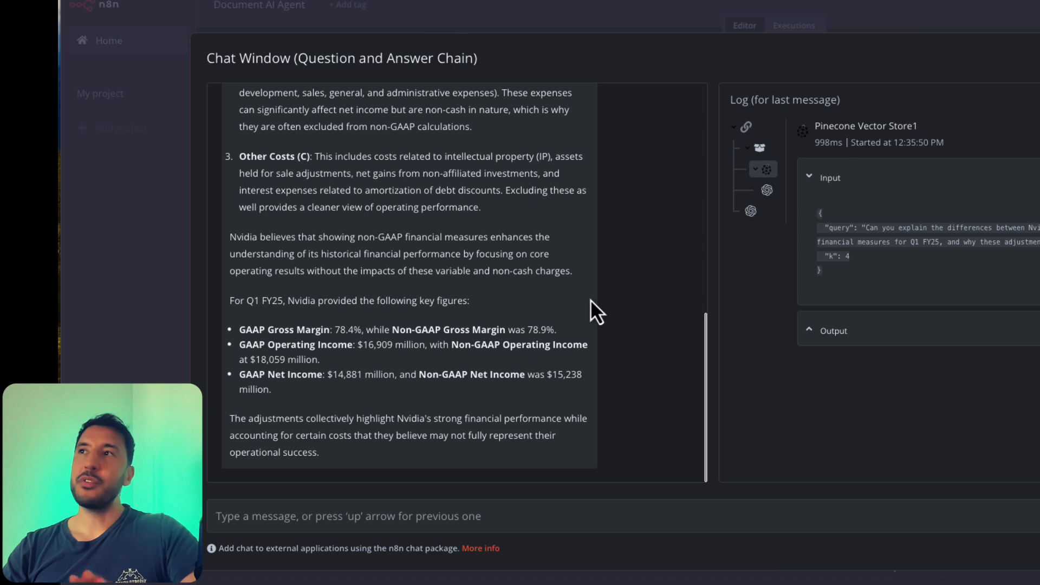
scroll(591, 301, up, 3)
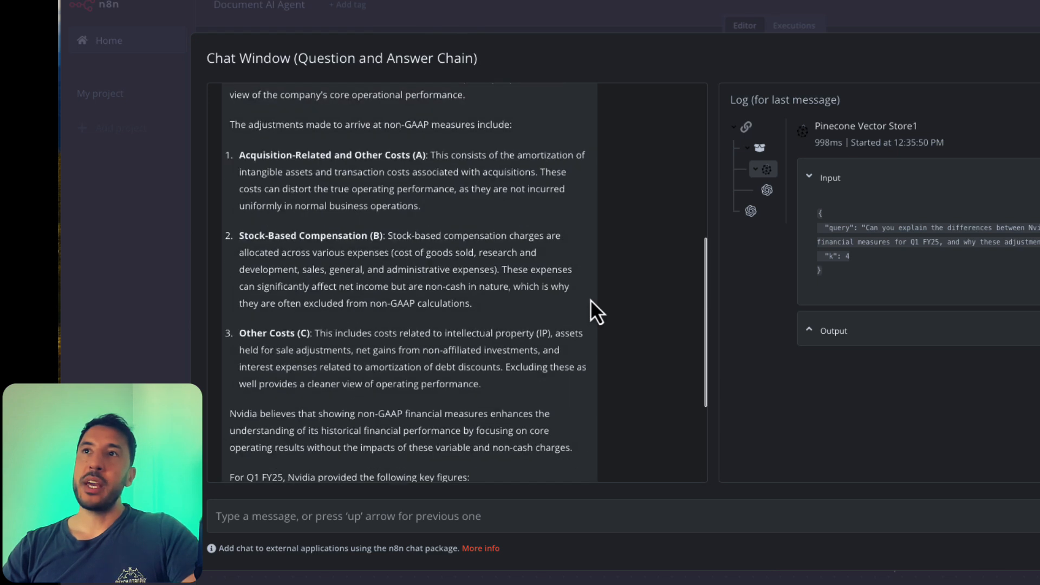
scroll(591, 300, down, 1)
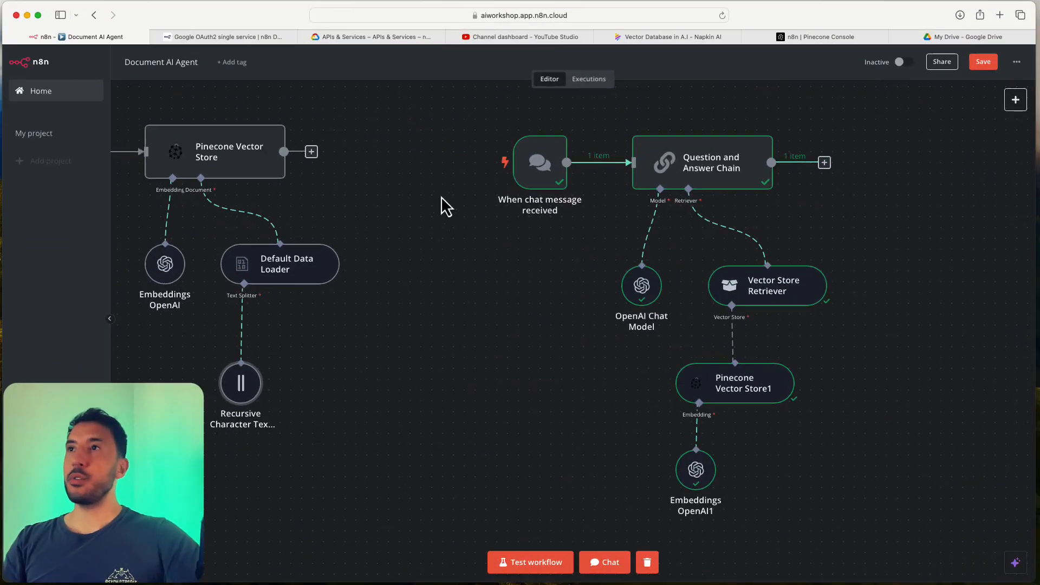
Disconnect the "When chat message received" trigger from the Question and Answer Chain and delete that trigger node
scroll(474, 227, right, 3)
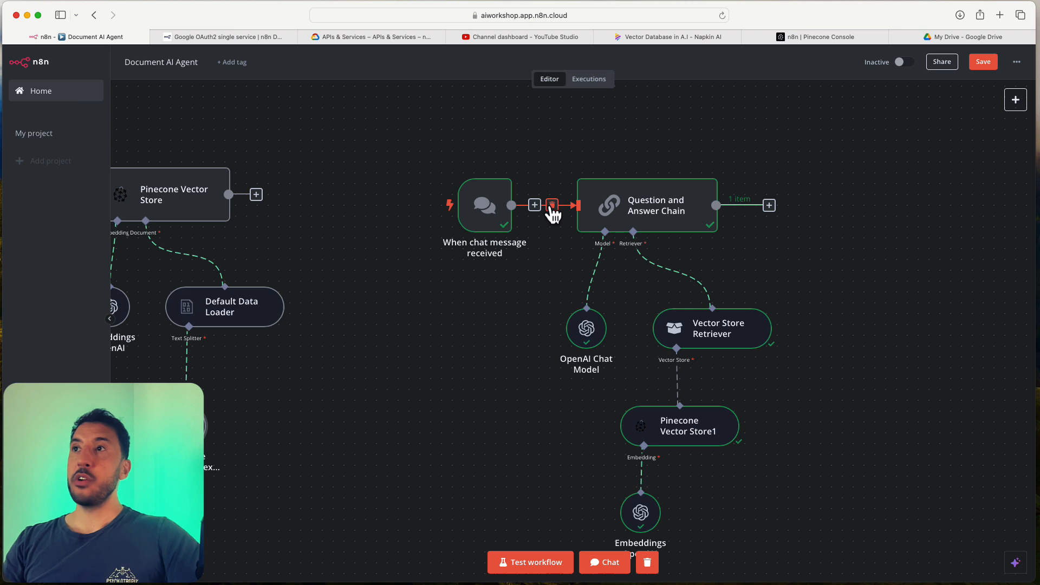
click(550, 208)
click(485, 205)
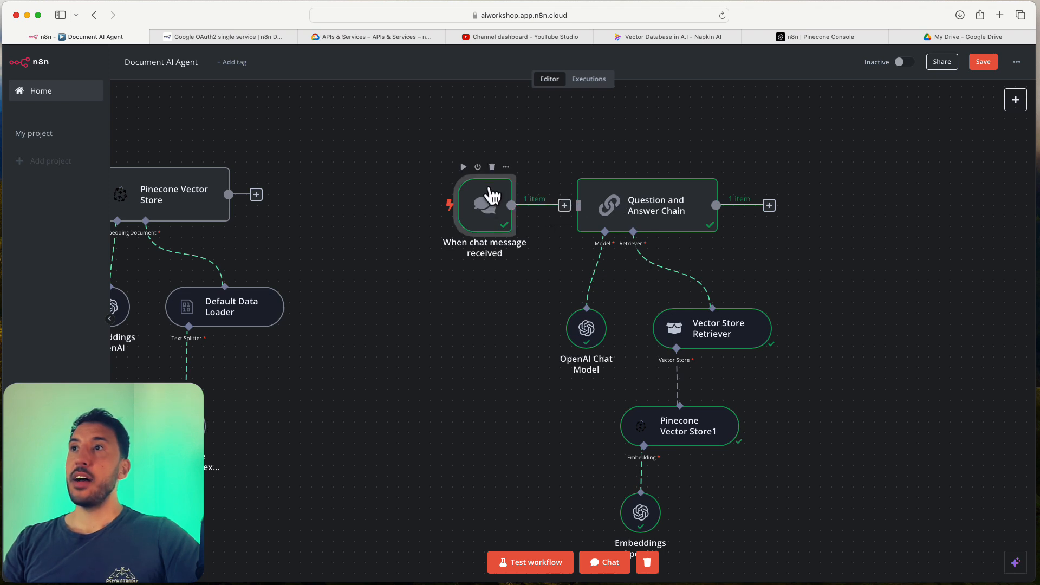
click(490, 166)
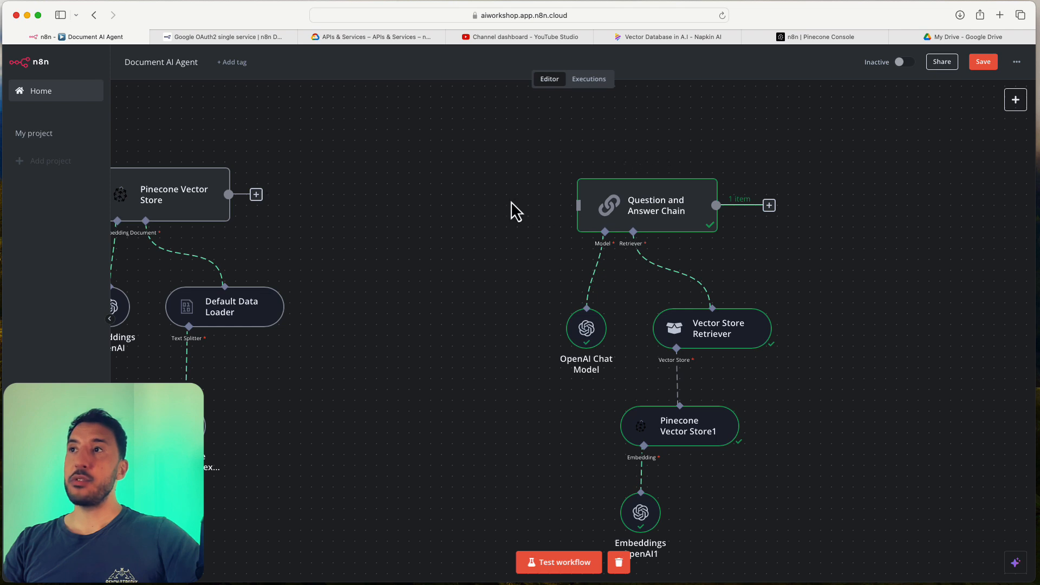
Add a Gmail Trigger node for On Message Received, look over its available filters, and return to the canvas
scroll(511, 208, right, 3)
scroll(511, 208, down, 2)
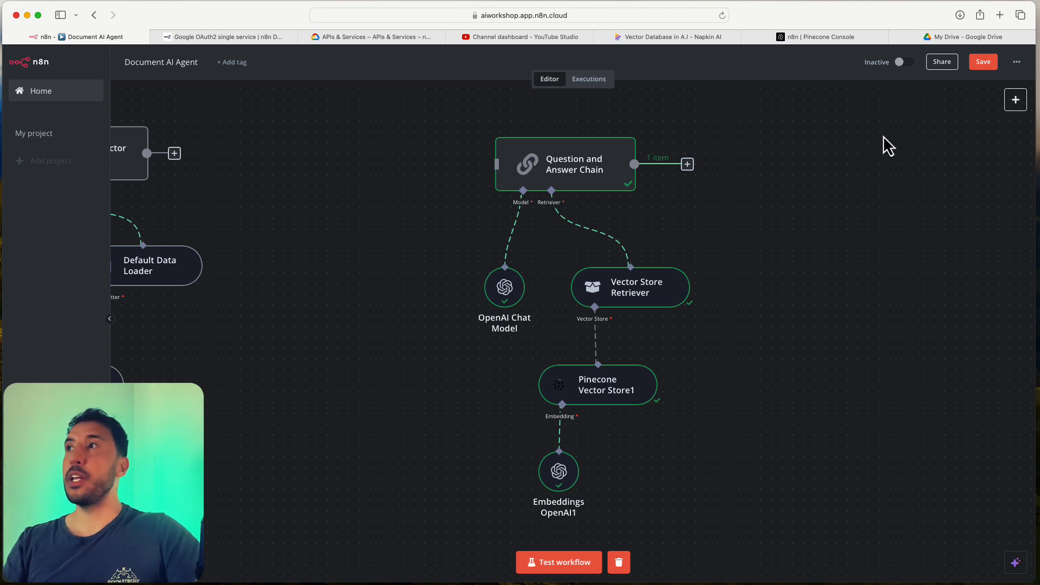
click(1015, 100)
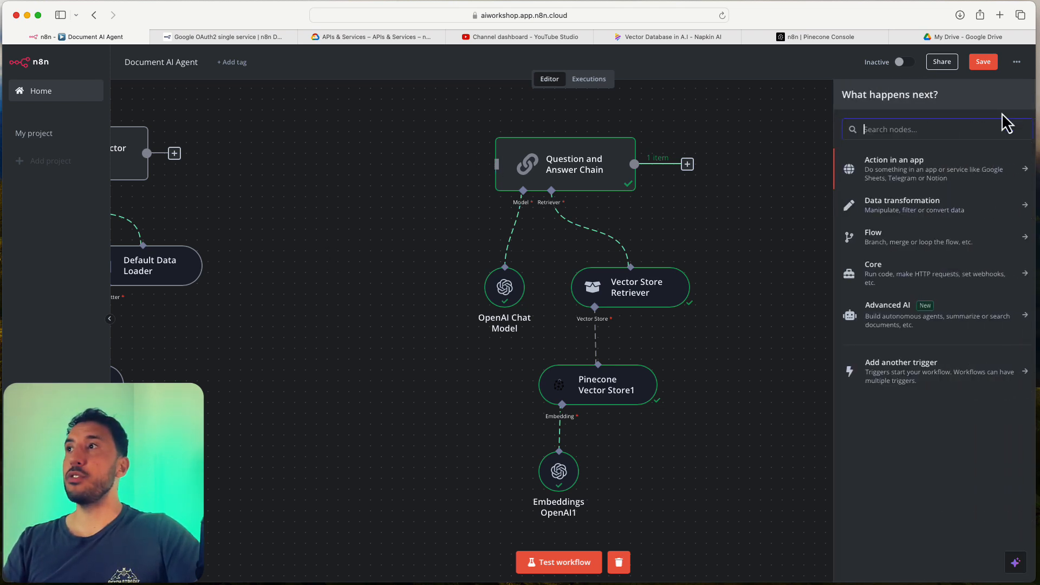
text(gmail)
click(933, 172)
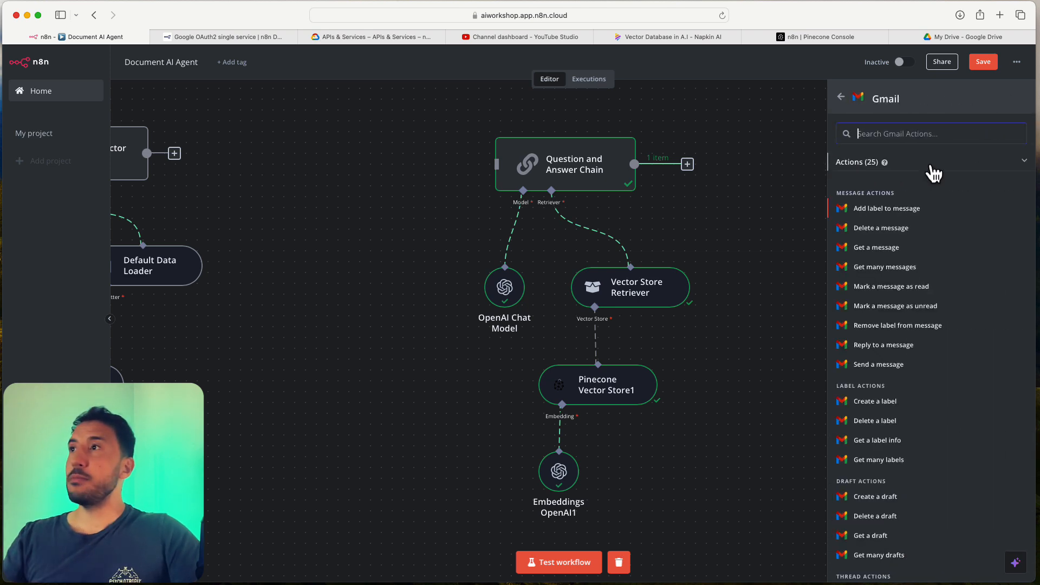
scroll(866, 488, down, 5)
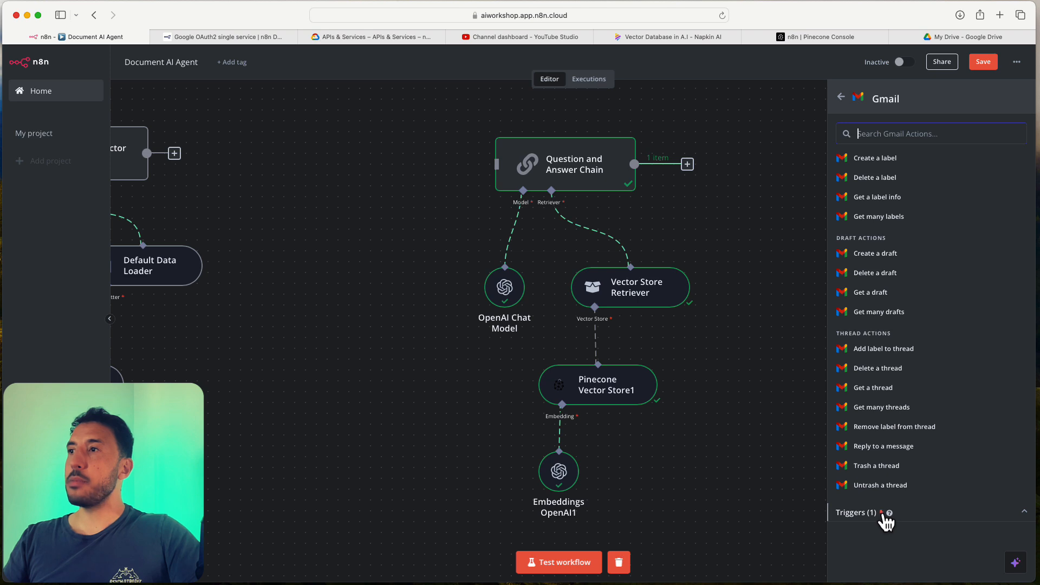
click(882, 517)
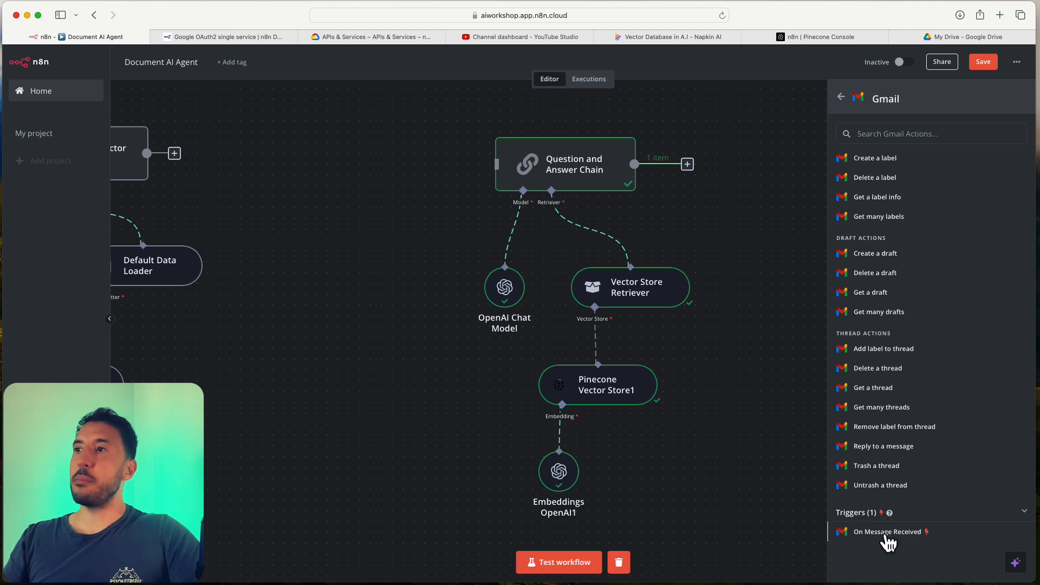
click(886, 532)
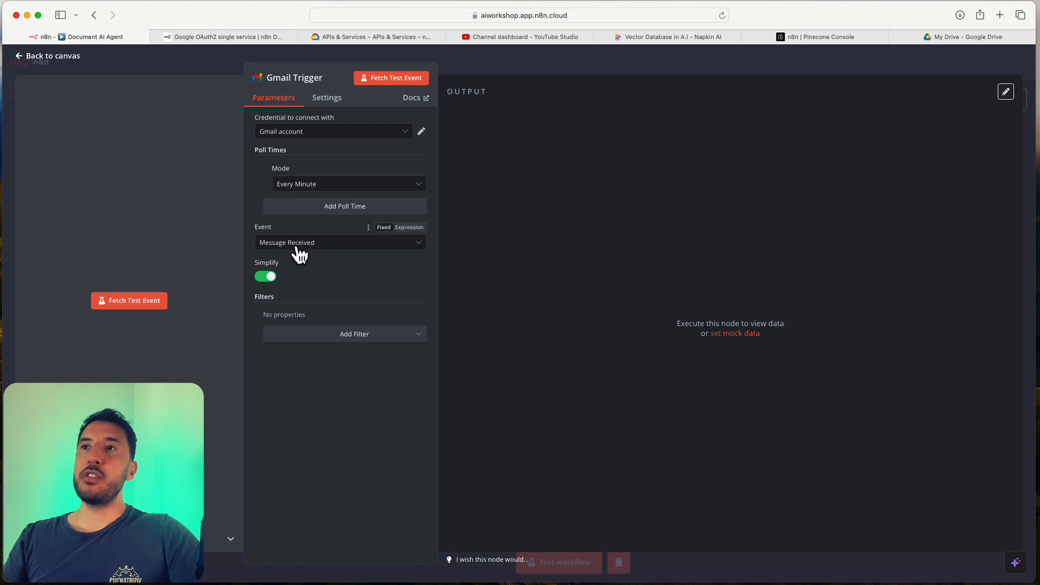
click(314, 335)
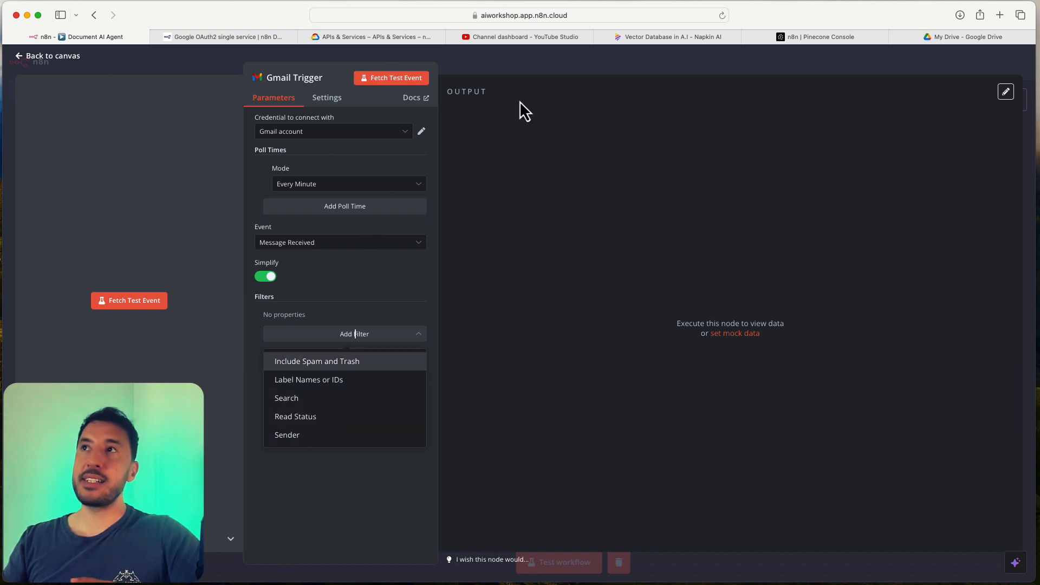
click(531, 69)
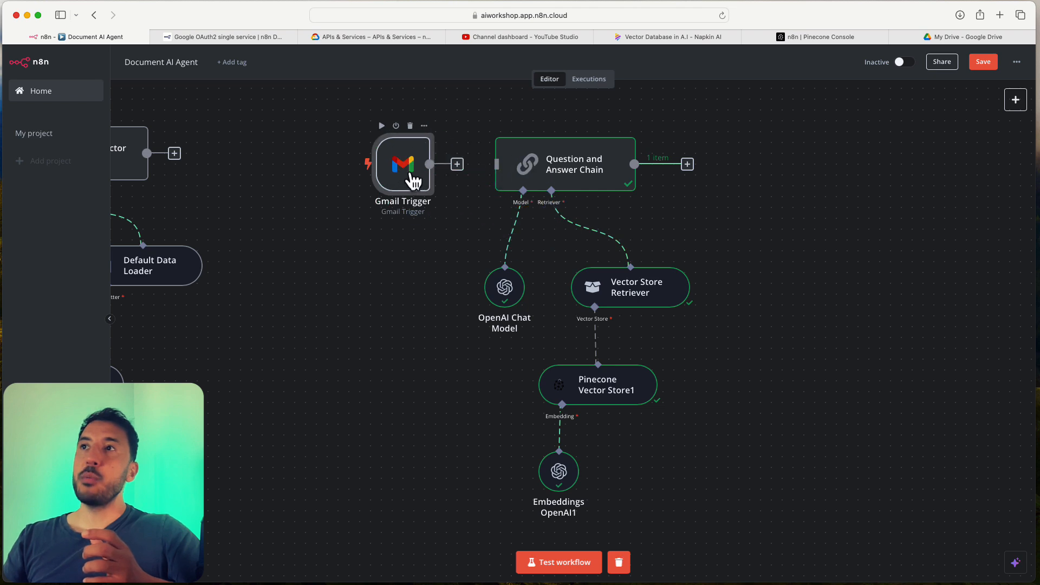
Connect the Gmail Trigger to the Question and Answer Chain and add a Gmail "Send a message" node after the chain
drag(413, 180, 496, 164)
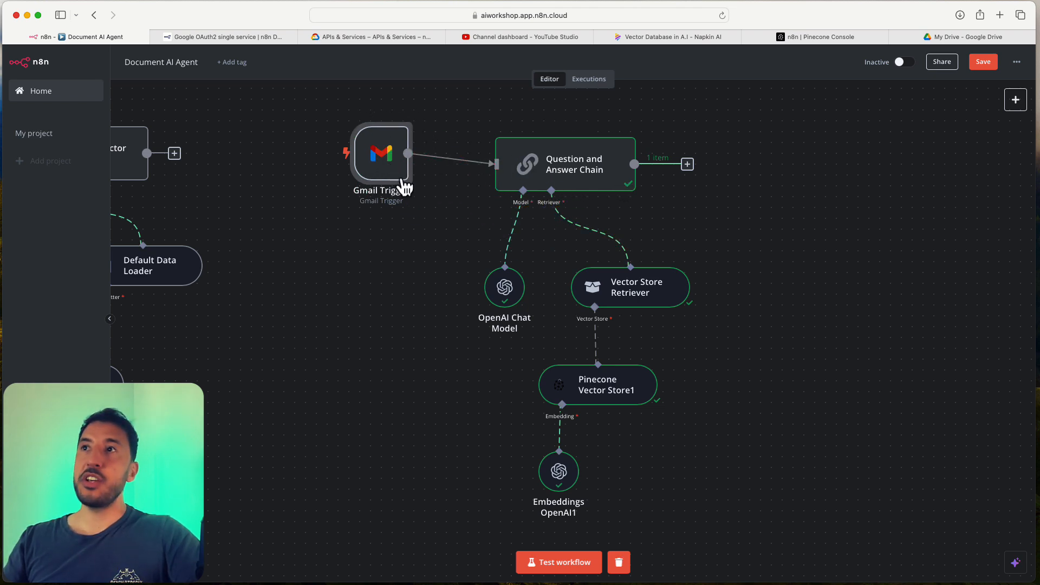
drag(390, 173, 388, 183)
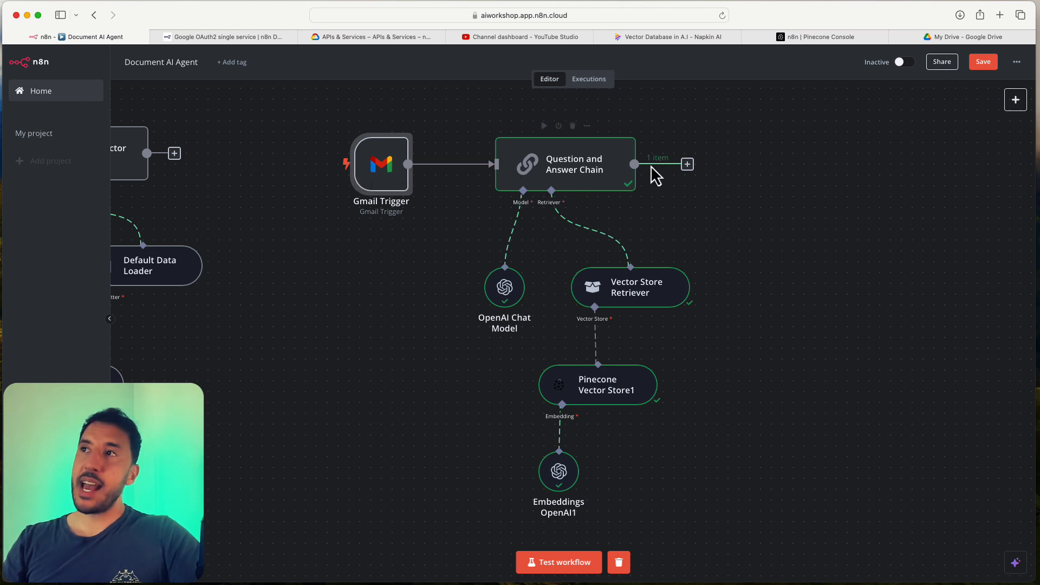
click(687, 164)
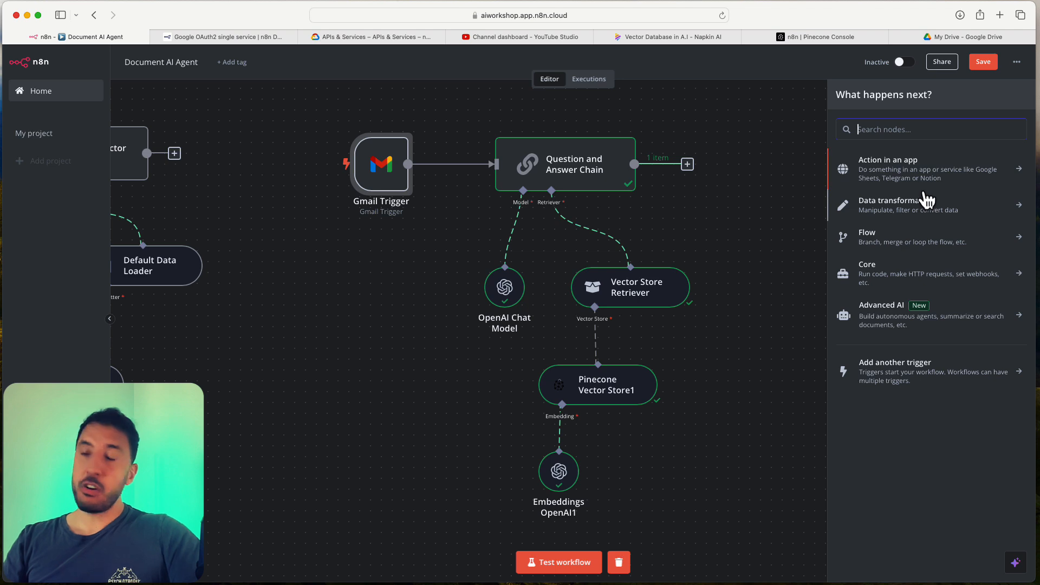
text(gmail)
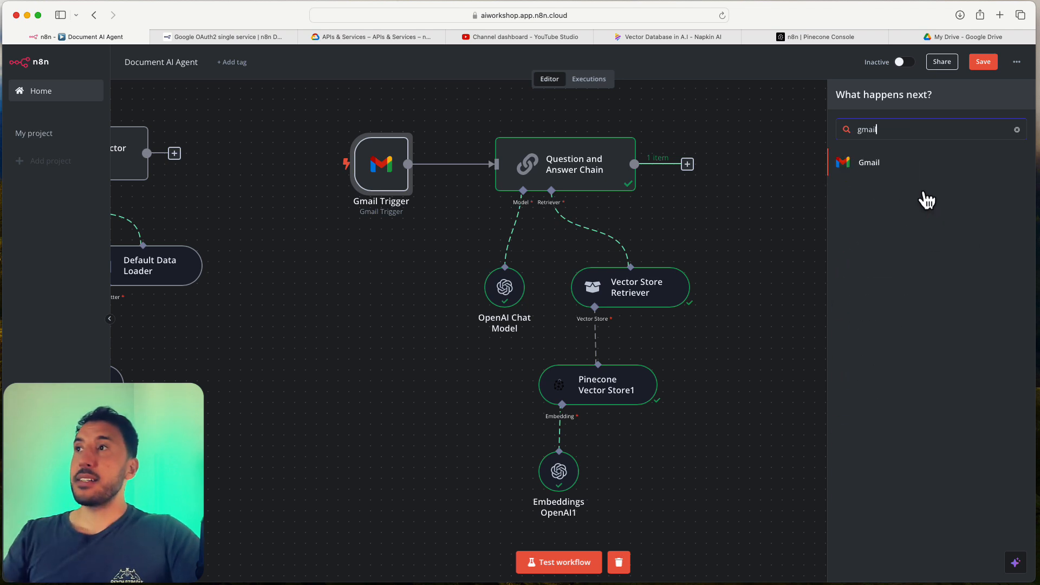
click(883, 170)
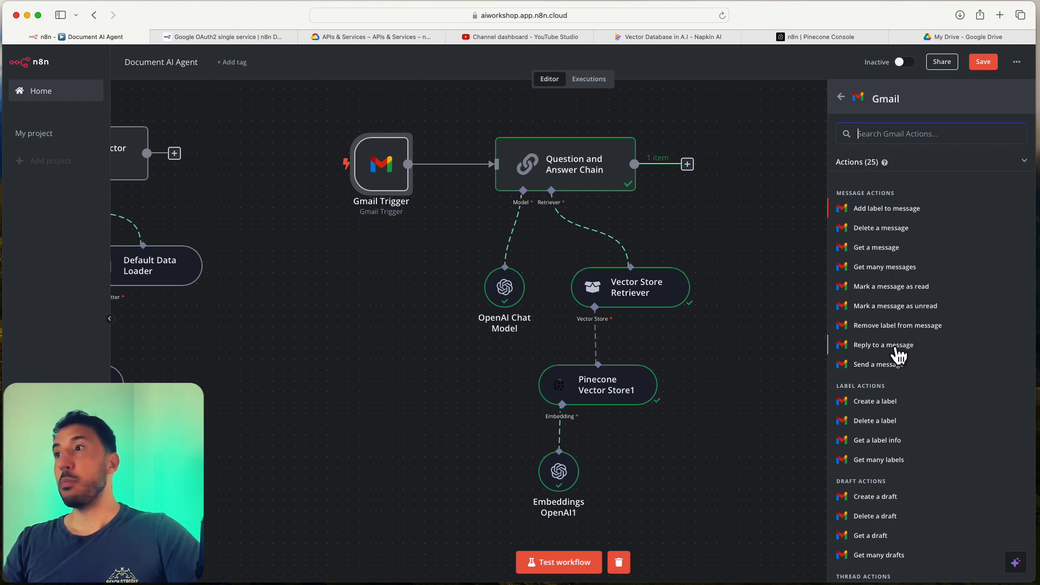
scroll(882, 541, down, 1)
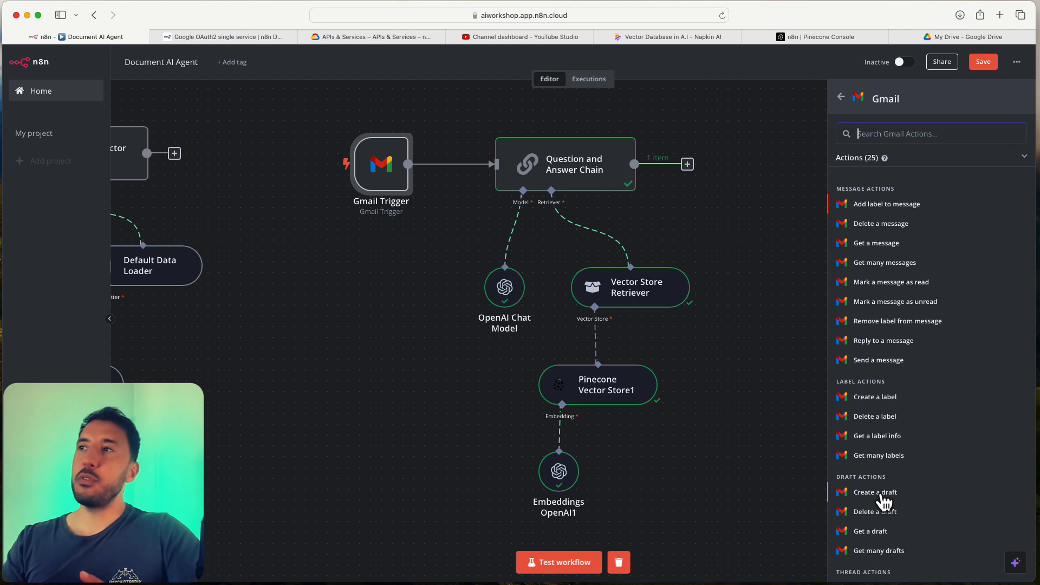
click(880, 361)
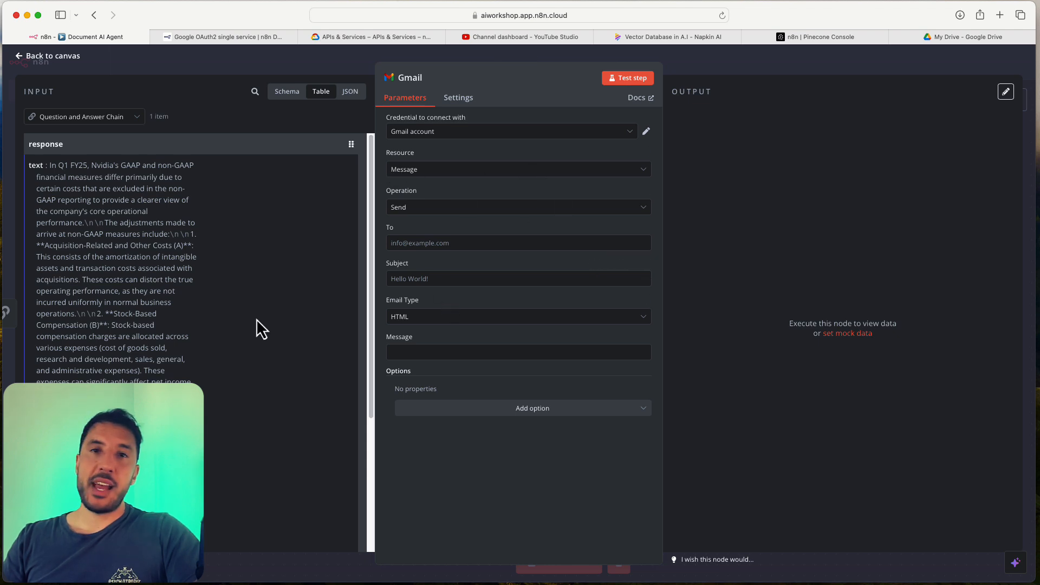
Read the chain's response in the Gmail node's input, look at the recipient field, and return to the canvas
scroll(65, 233, down, 3)
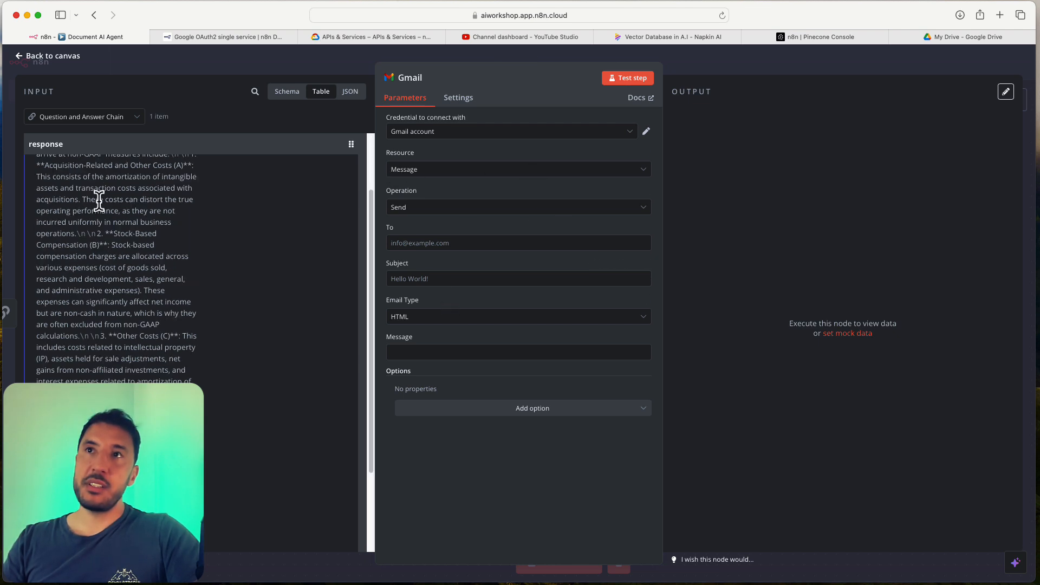
scroll(125, 234, up, 2)
scroll(125, 234, up, 2)
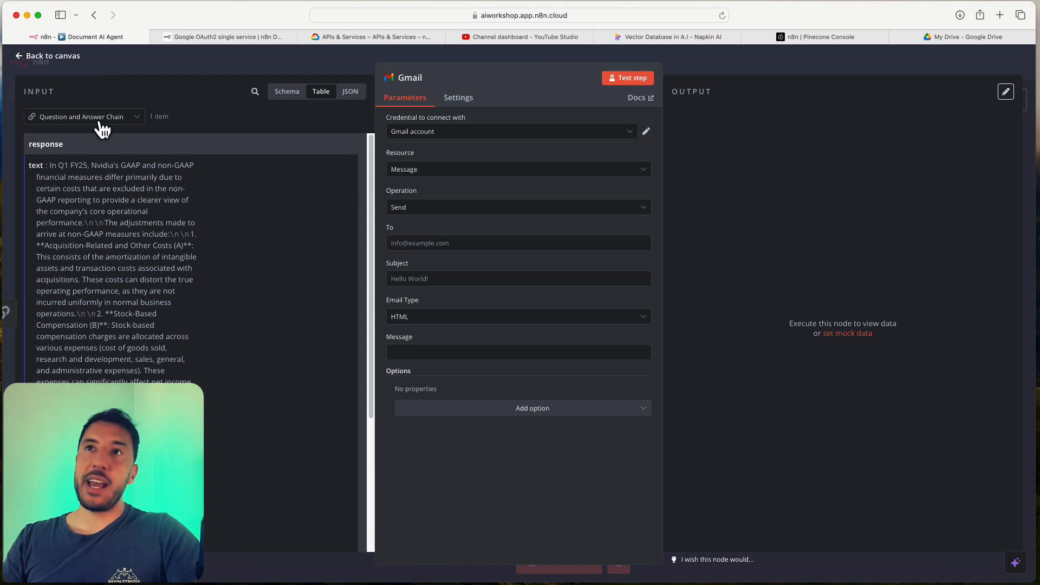
click(418, 242)
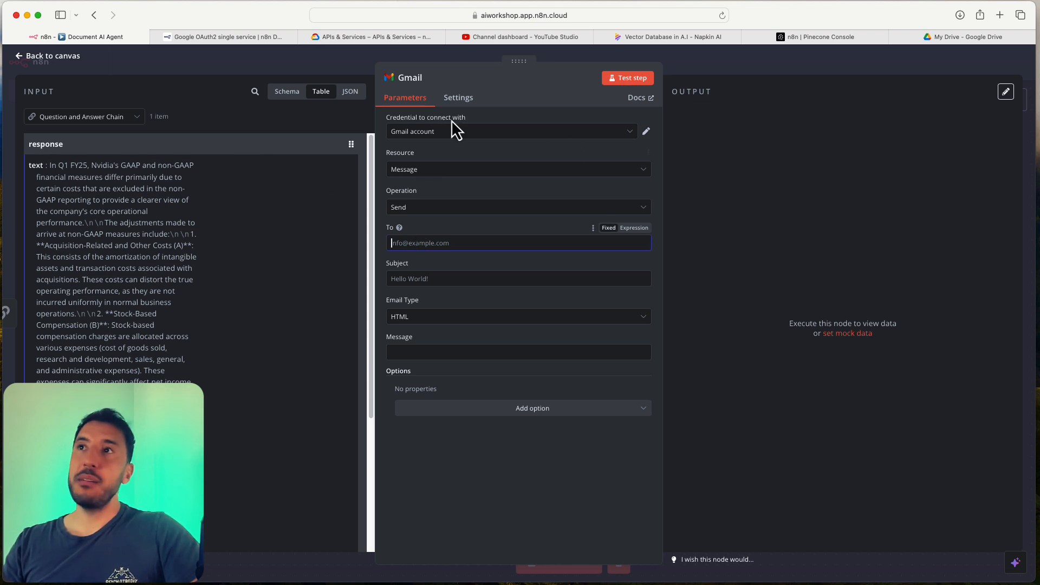
click(241, 69)
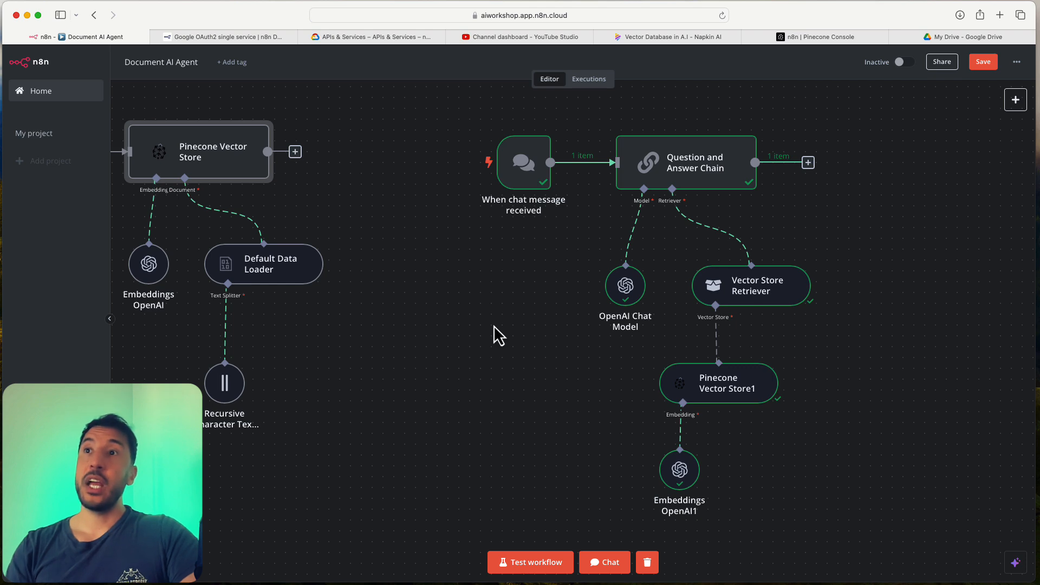
Open the Recursive Character Text Splitter node, examine its Chunk Size and Chunk Overlap settings, and return to the canvas
drag(441, 266, 590, 274)
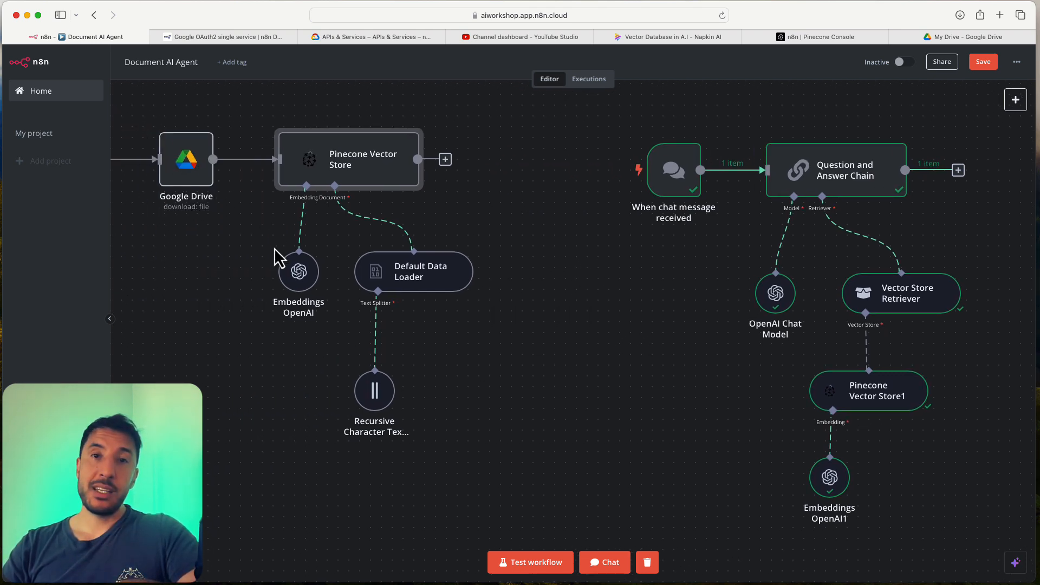
double_click(379, 401)
double_click(422, 135)
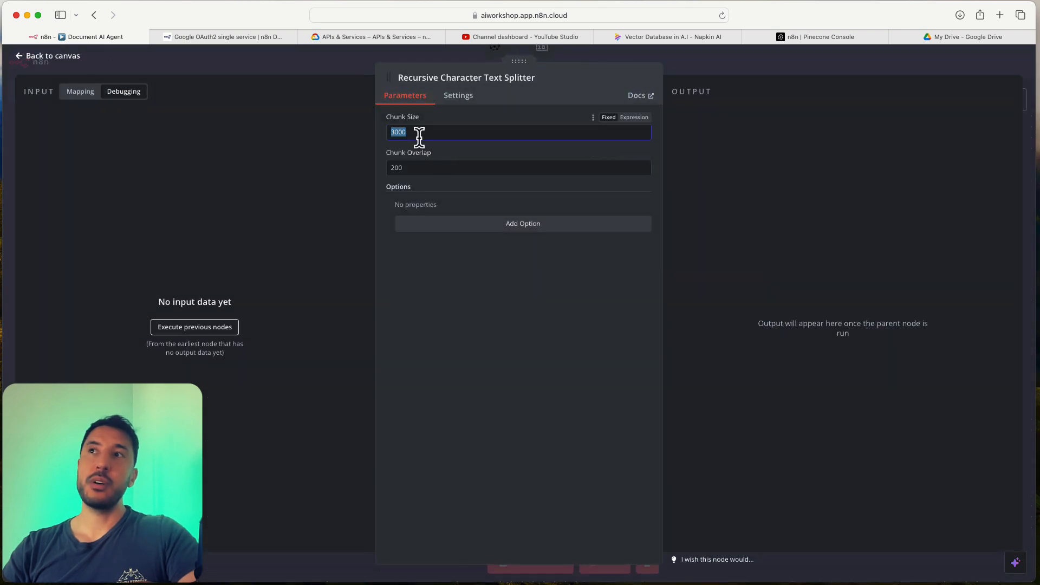
click(422, 136)
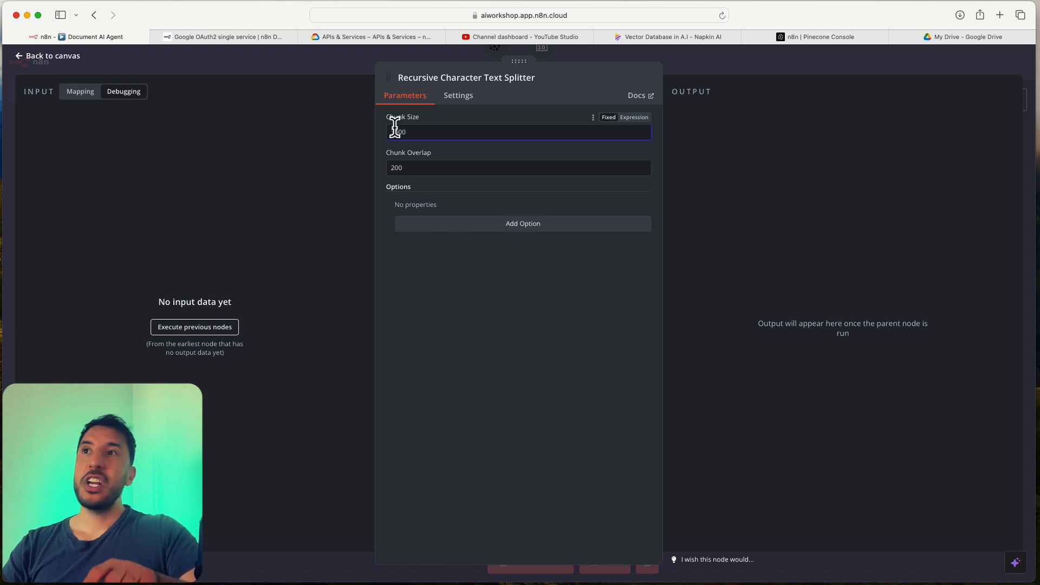
double_click(396, 132)
click(394, 167)
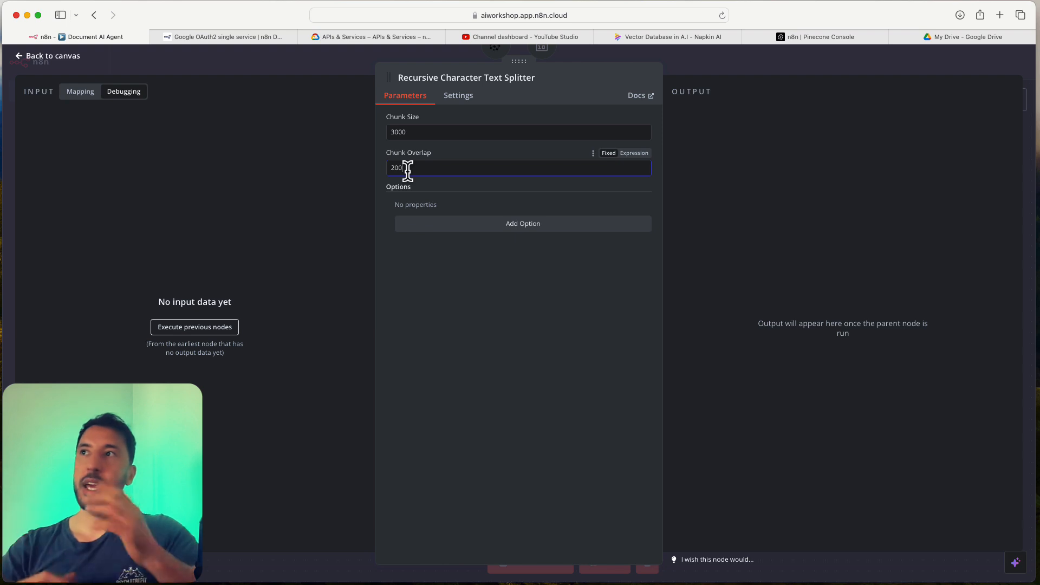
click(329, 55)
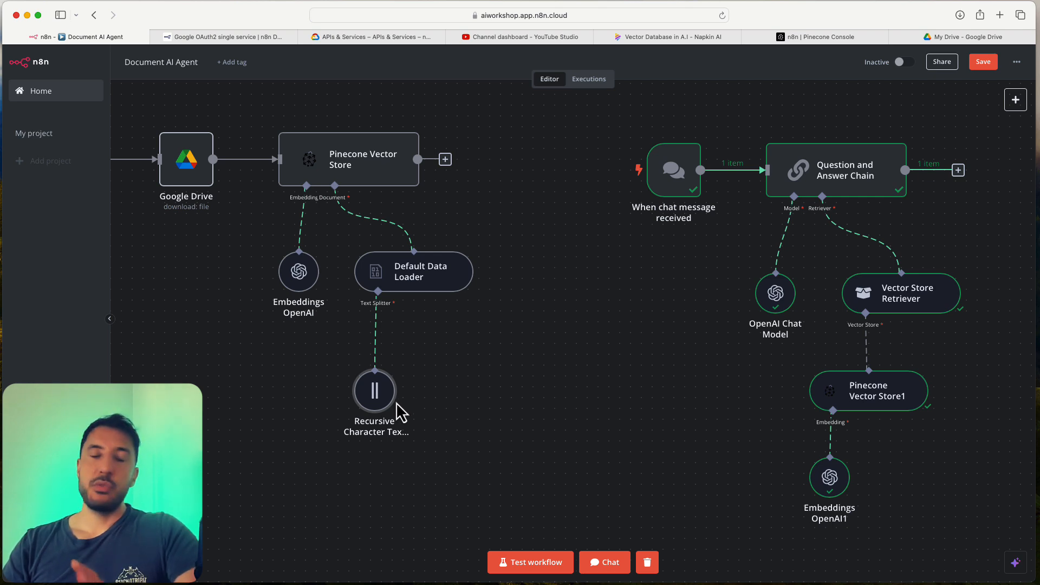
mouse_move(390, 402)
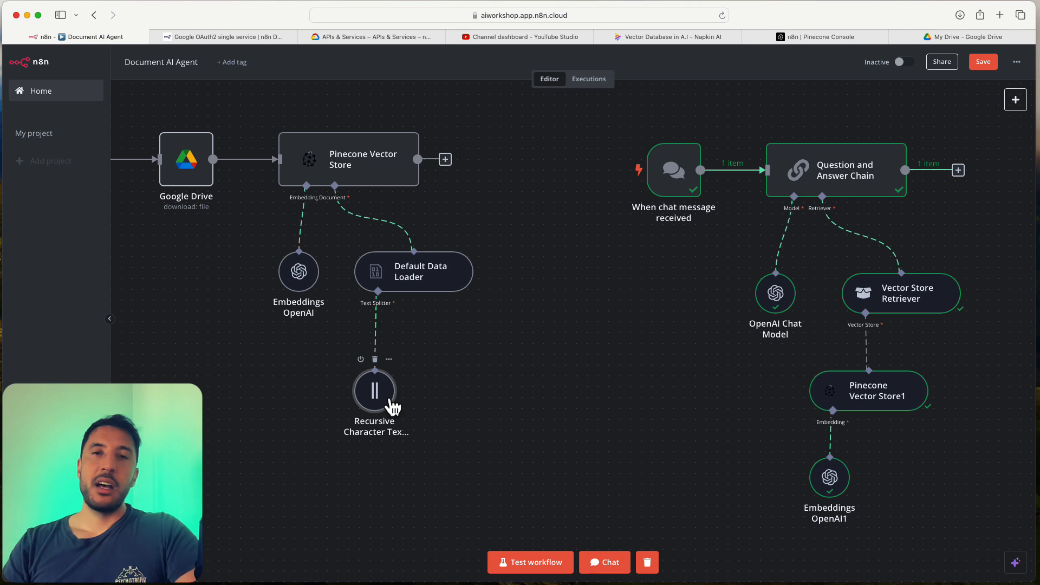